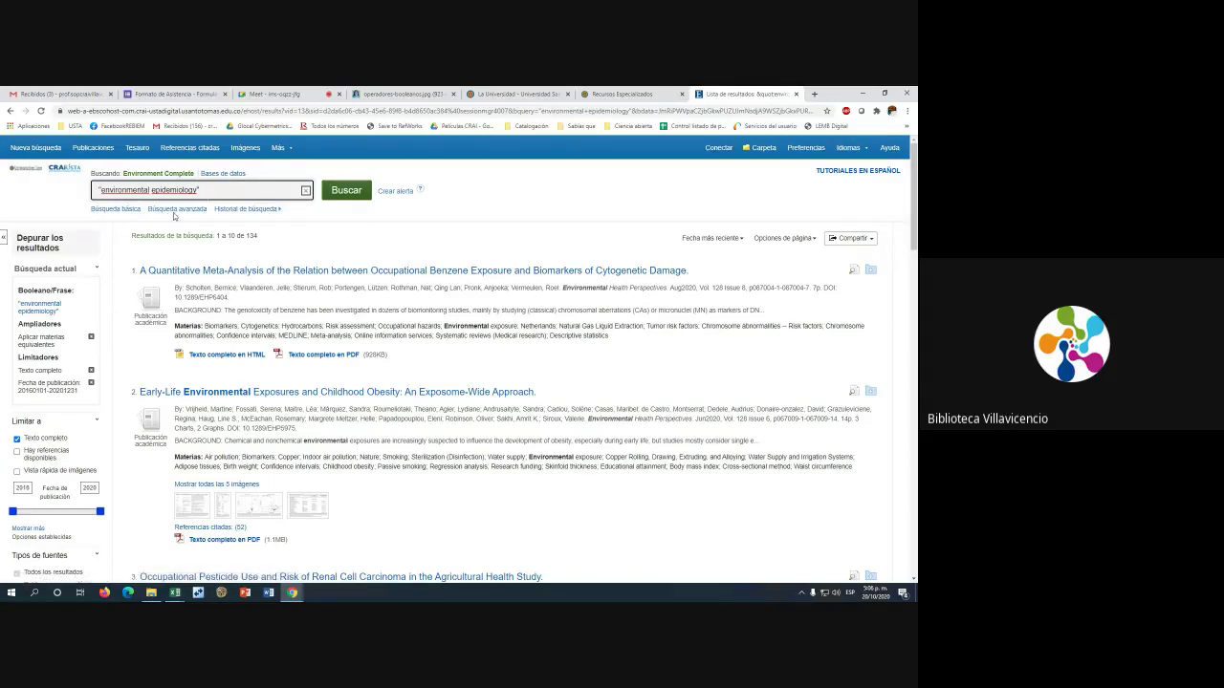
Open the advanced search form with "environmental epidemiology" carried into the first search row
left_click(188, 212)
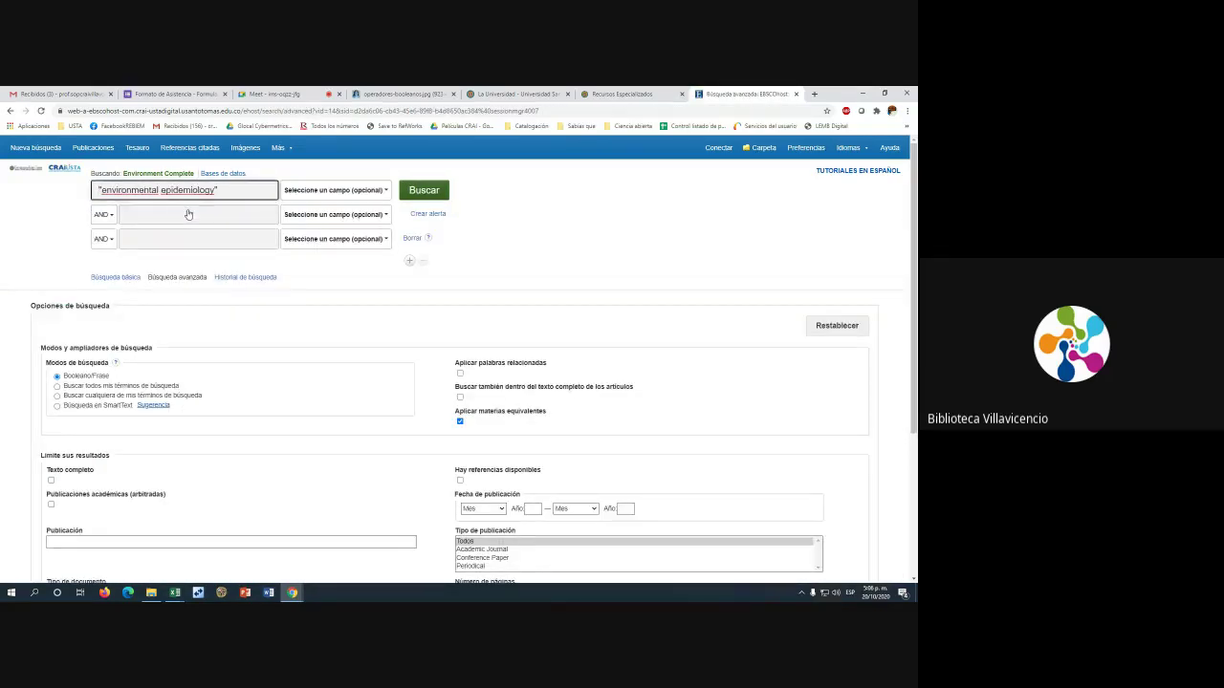
scroll(473, 409, "down", 5)
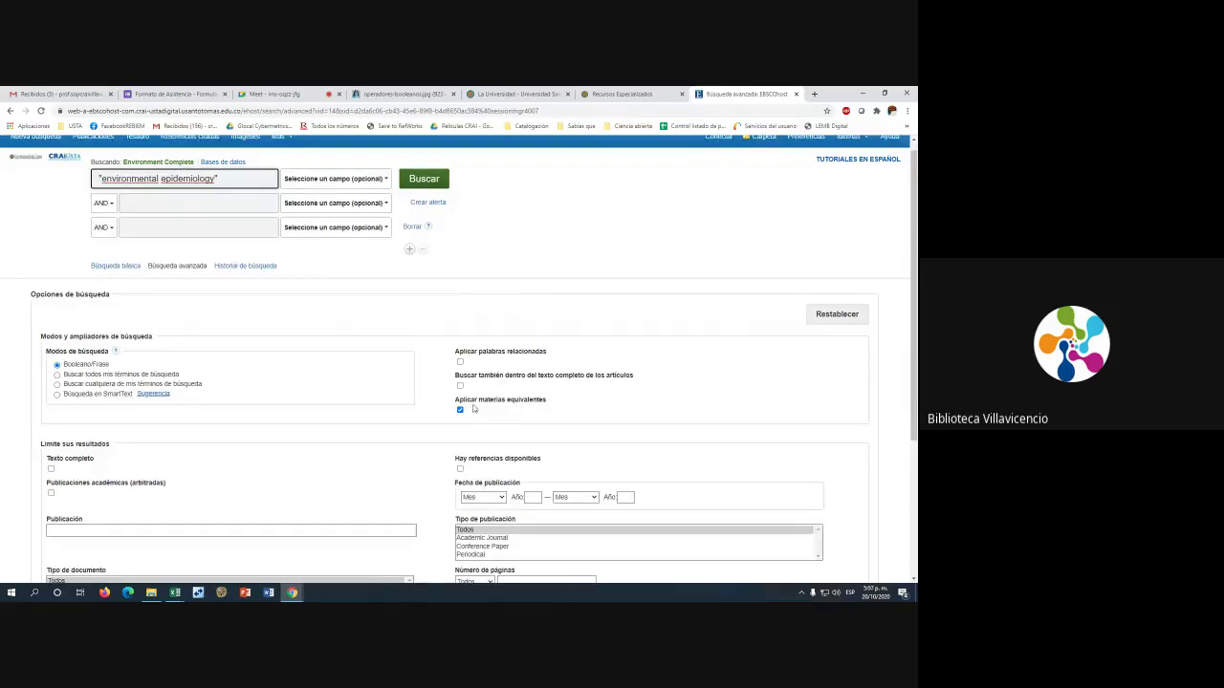
scroll(474, 408, "up", 5)
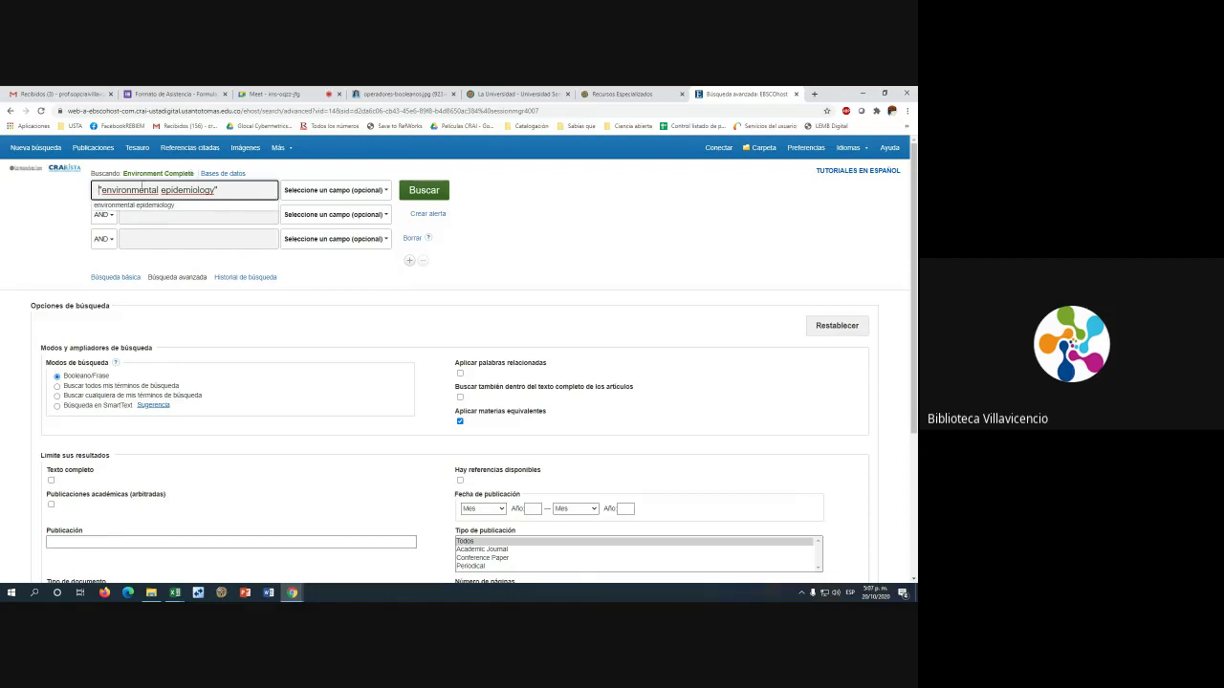
left_click(61, 203)
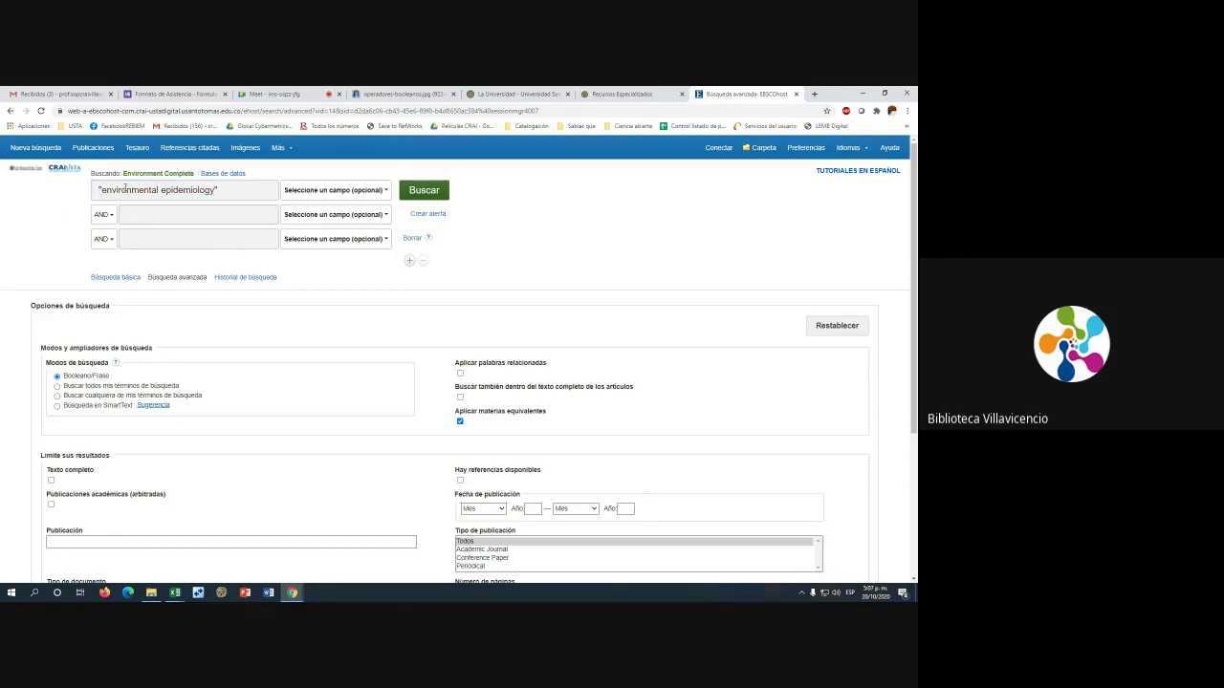
left_click(242, 189)
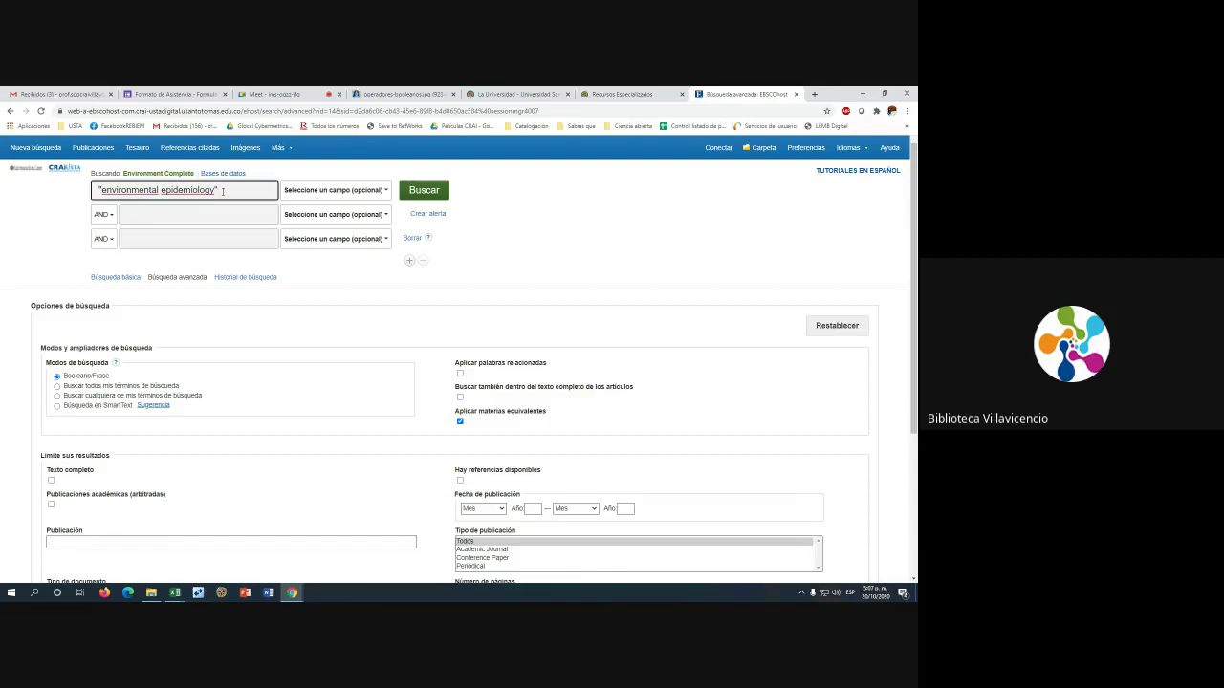
left_click_drag(216, 190, 96, 192)
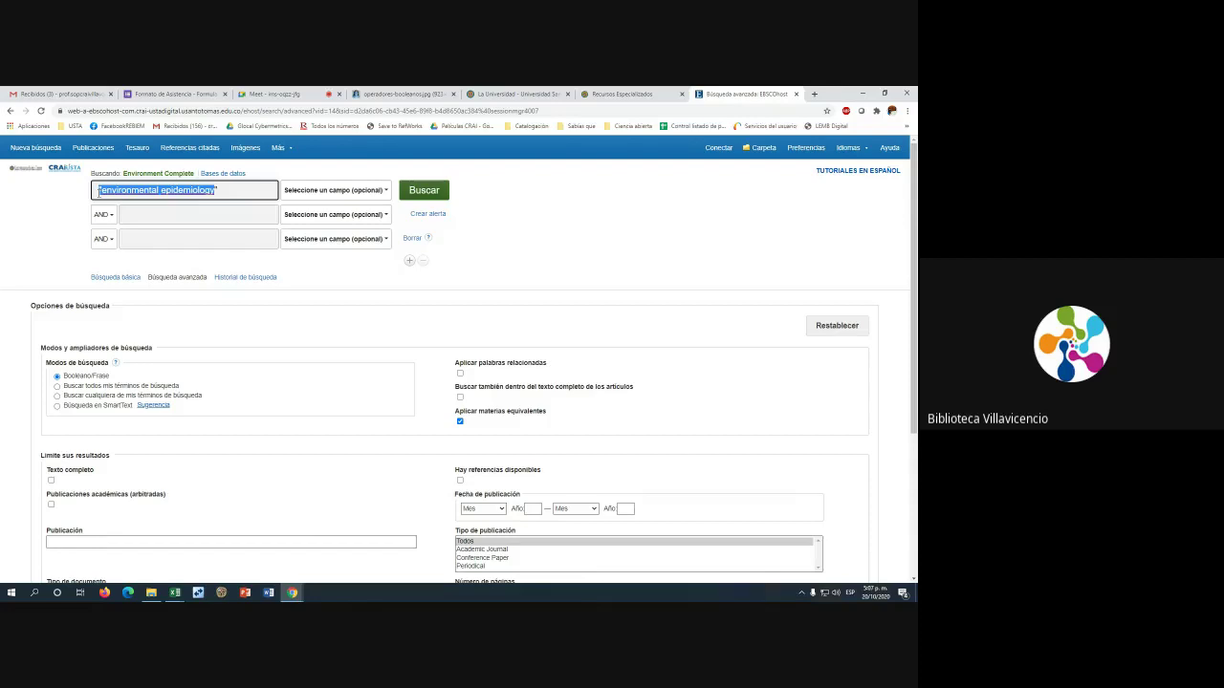
left_click(107, 217)
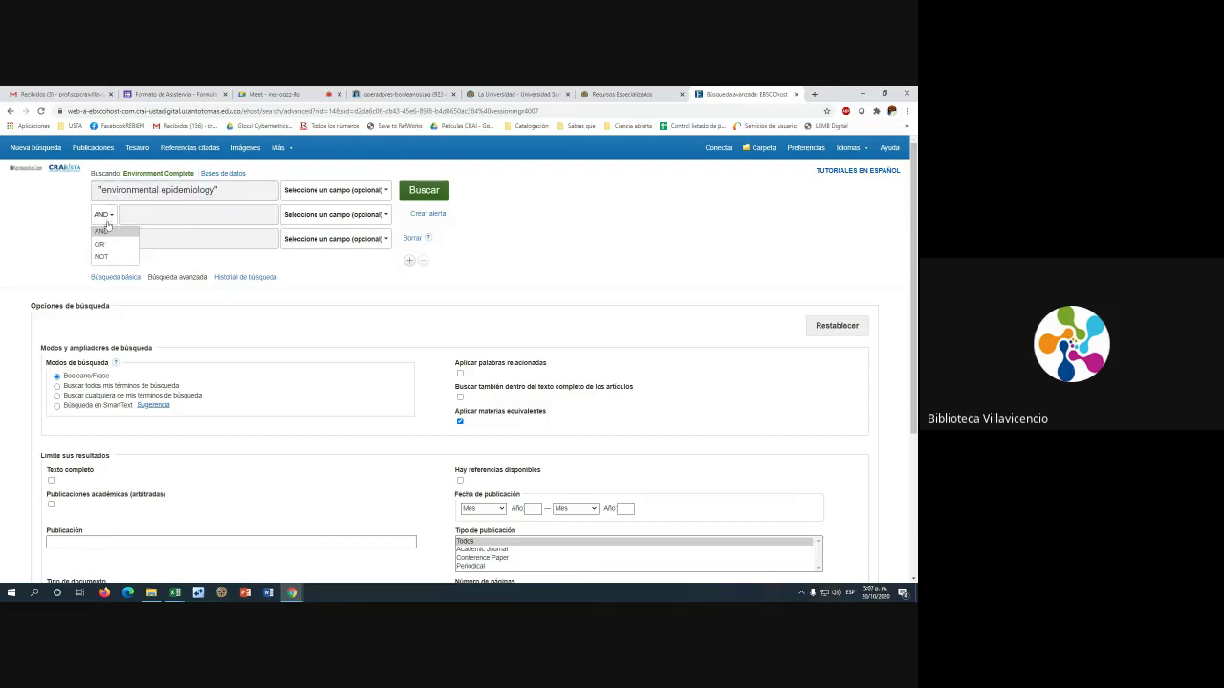
left_click(110, 237)
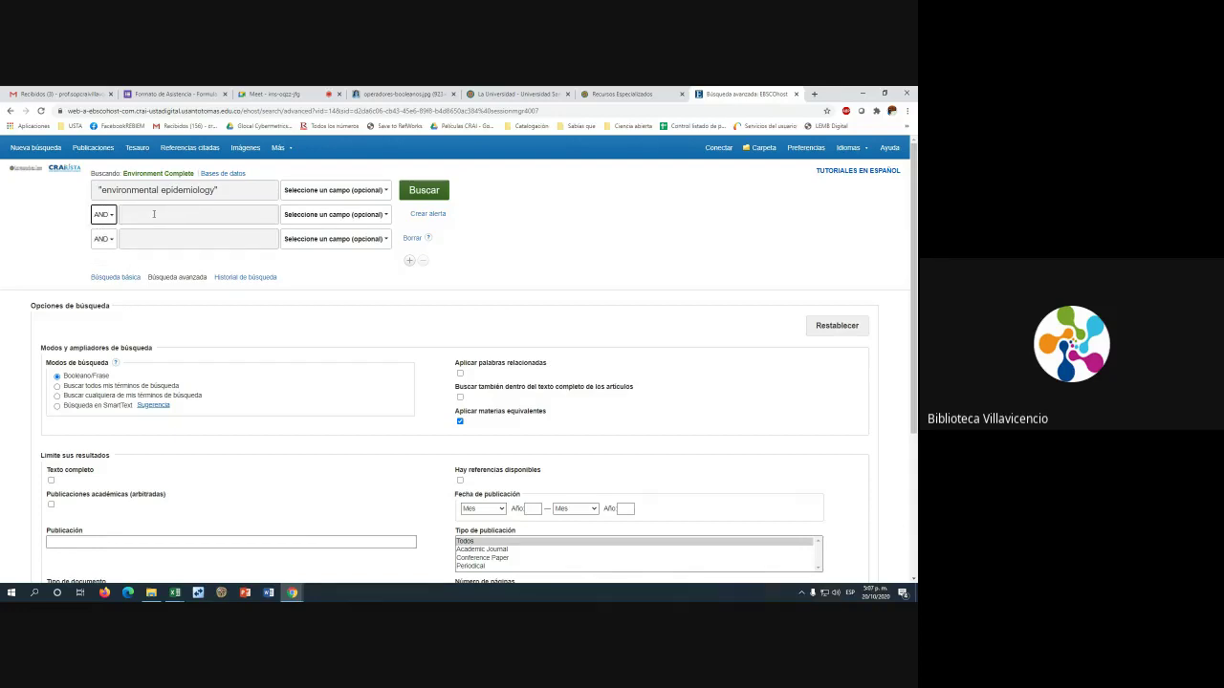
left_click(154, 214)
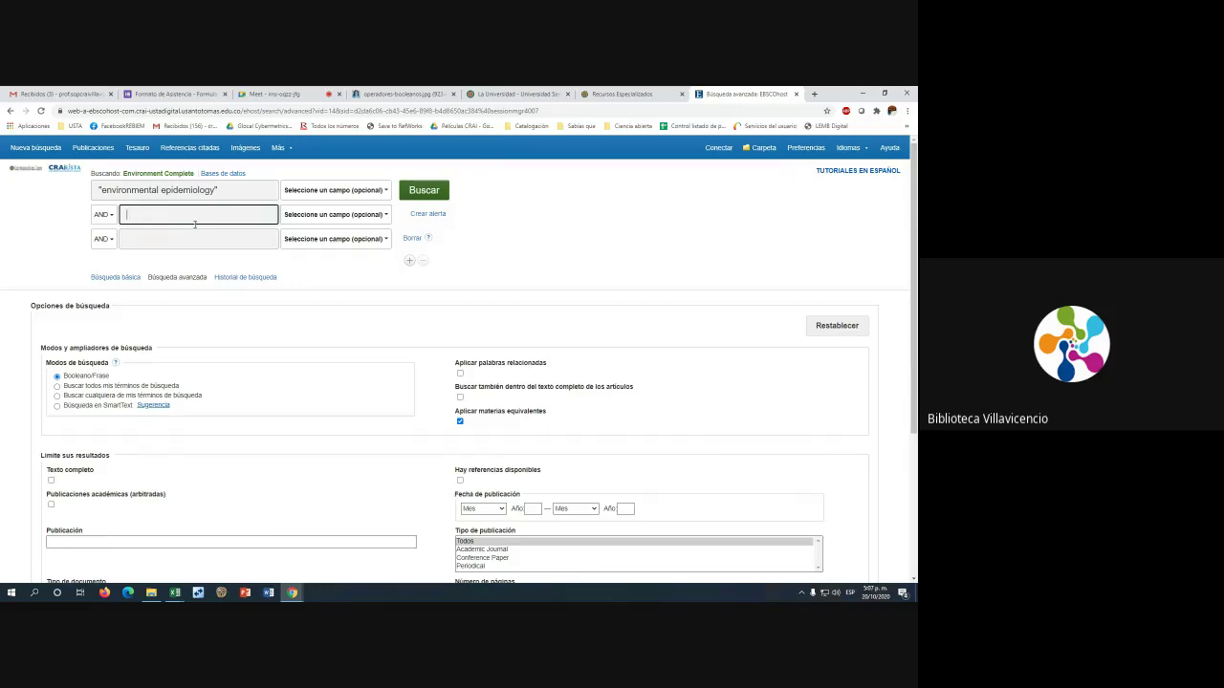
Add statistics as the second AND term from the autocomplete and run the search
type("tat")
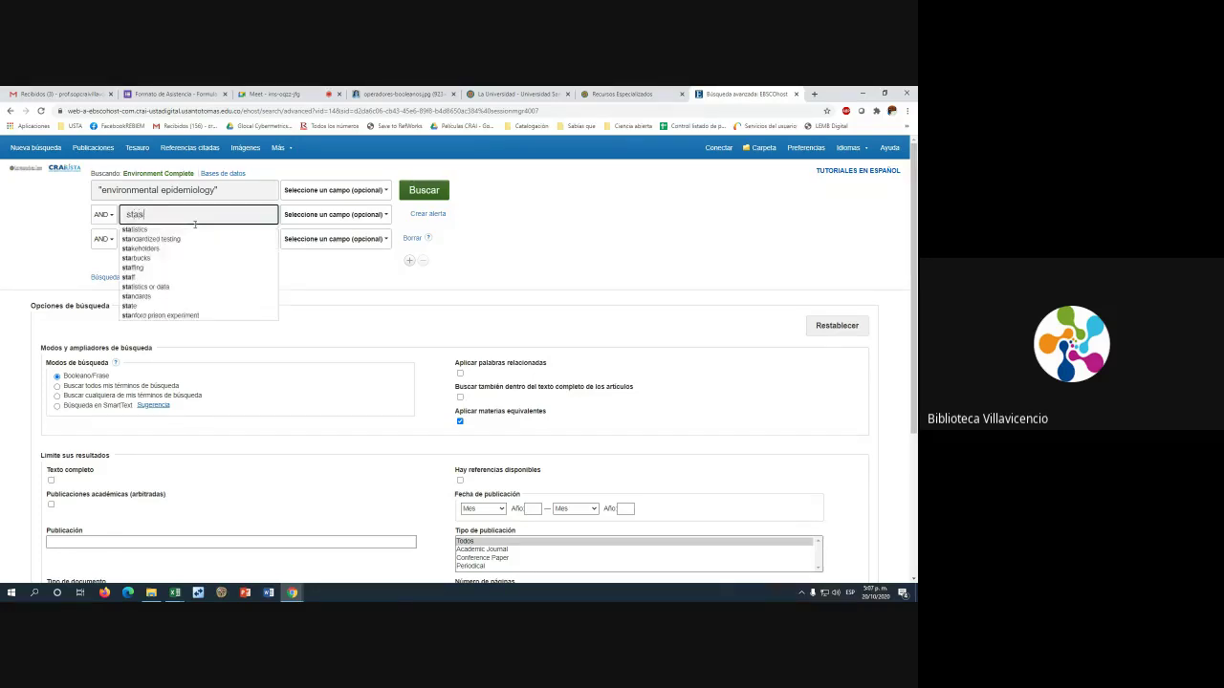
key("Down")
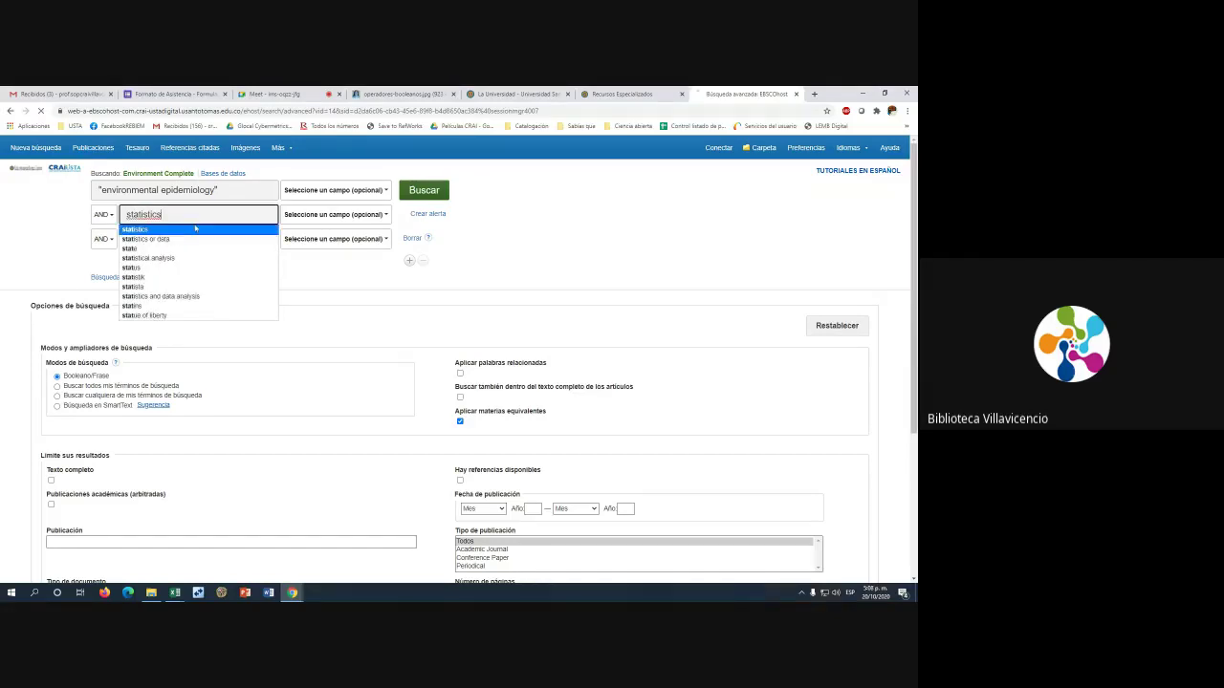
key("Return")
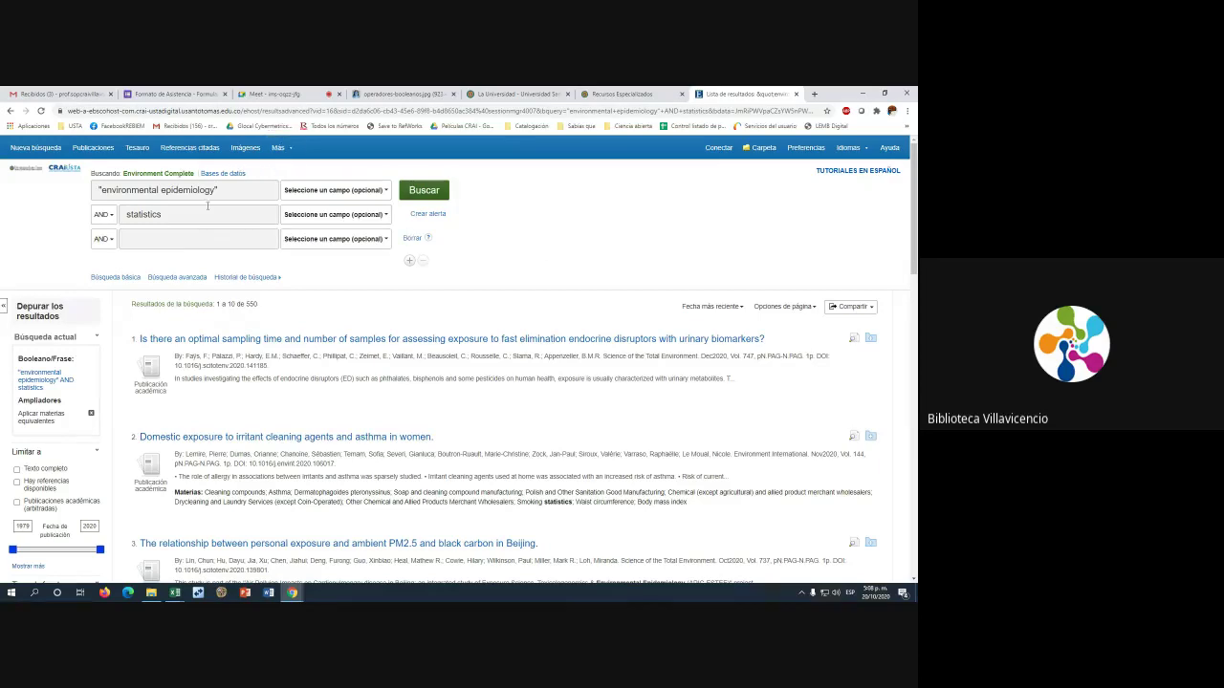
left_click_drag(218, 190, 92, 190)
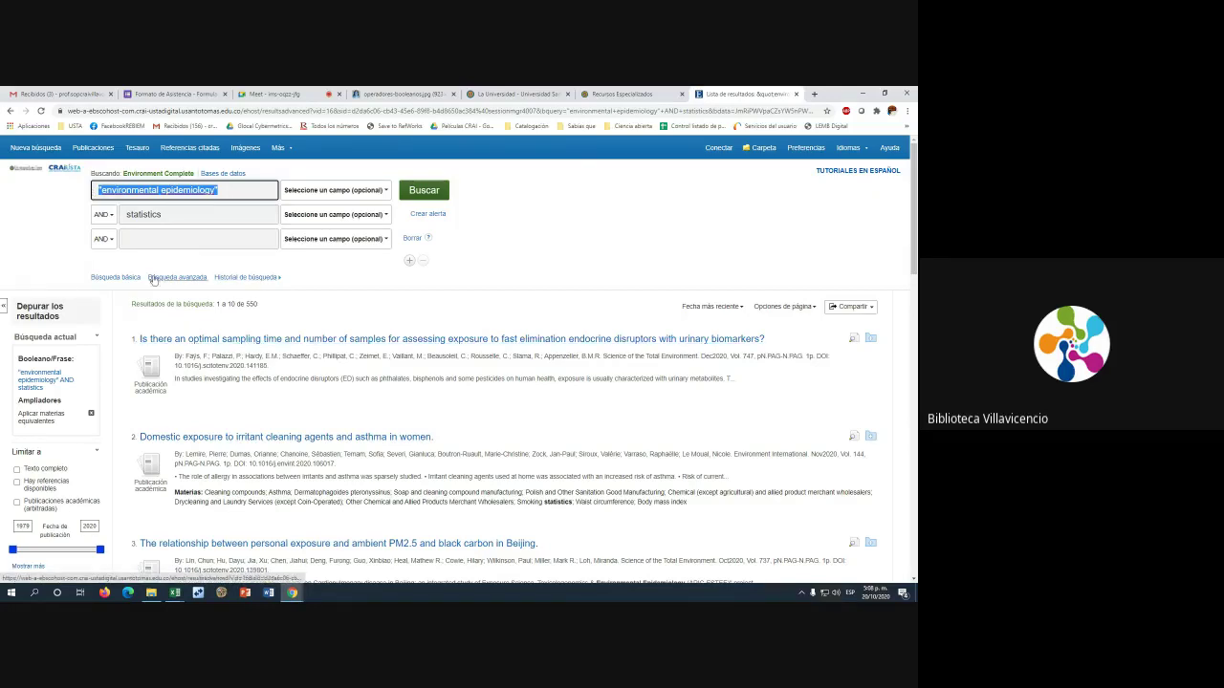
left_click_drag(177, 216, 127, 213)
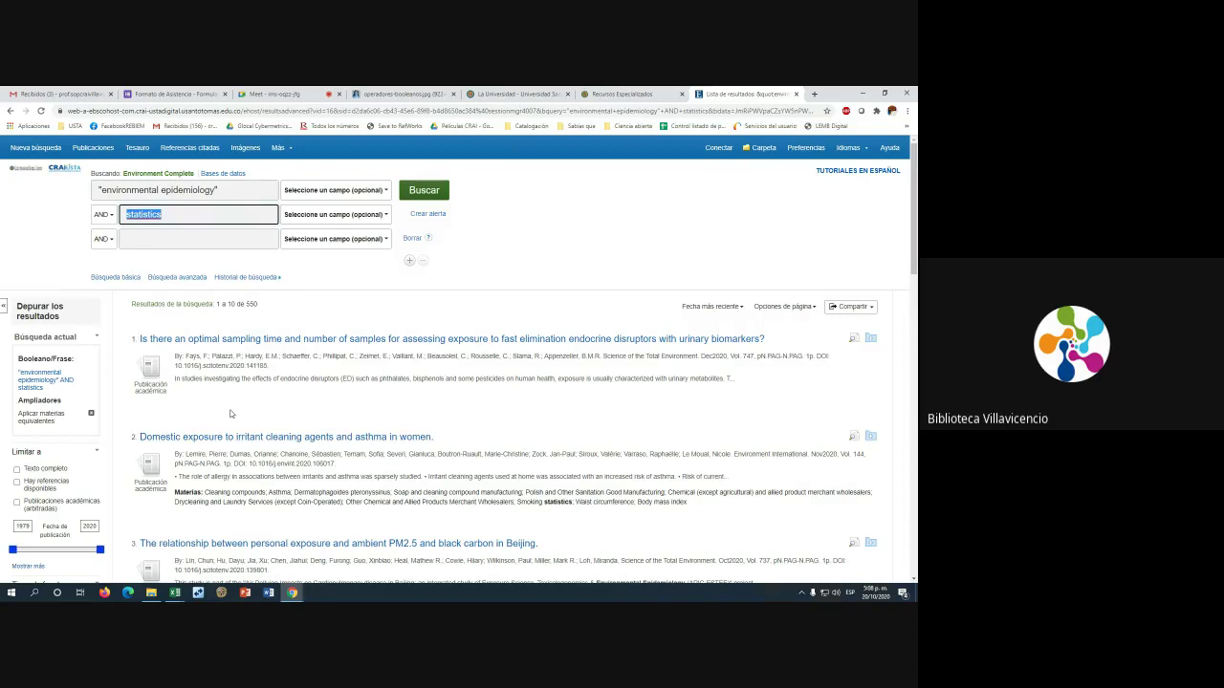
left_click_drag(220, 304, 256, 303)
left_click(256, 303)
scroll(401, 298, "down", 8)
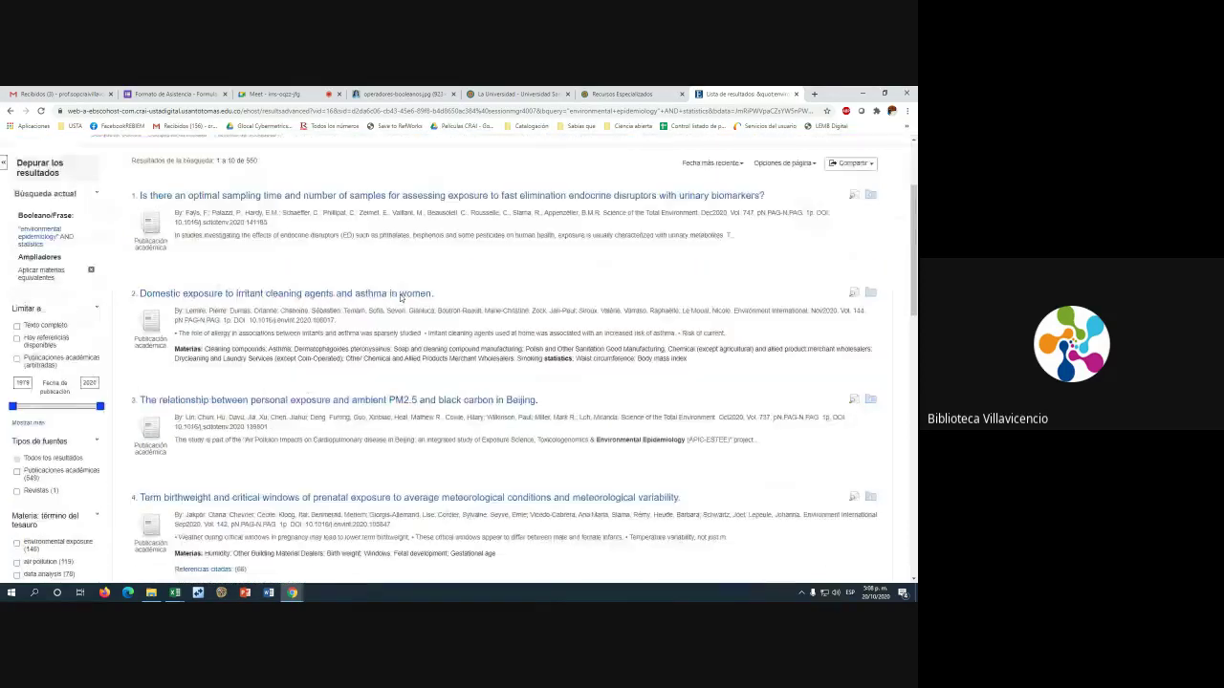
scroll(401, 298, "down", 3)
scroll(400, 298, "up", 6)
scroll(400, 298, "up", 3)
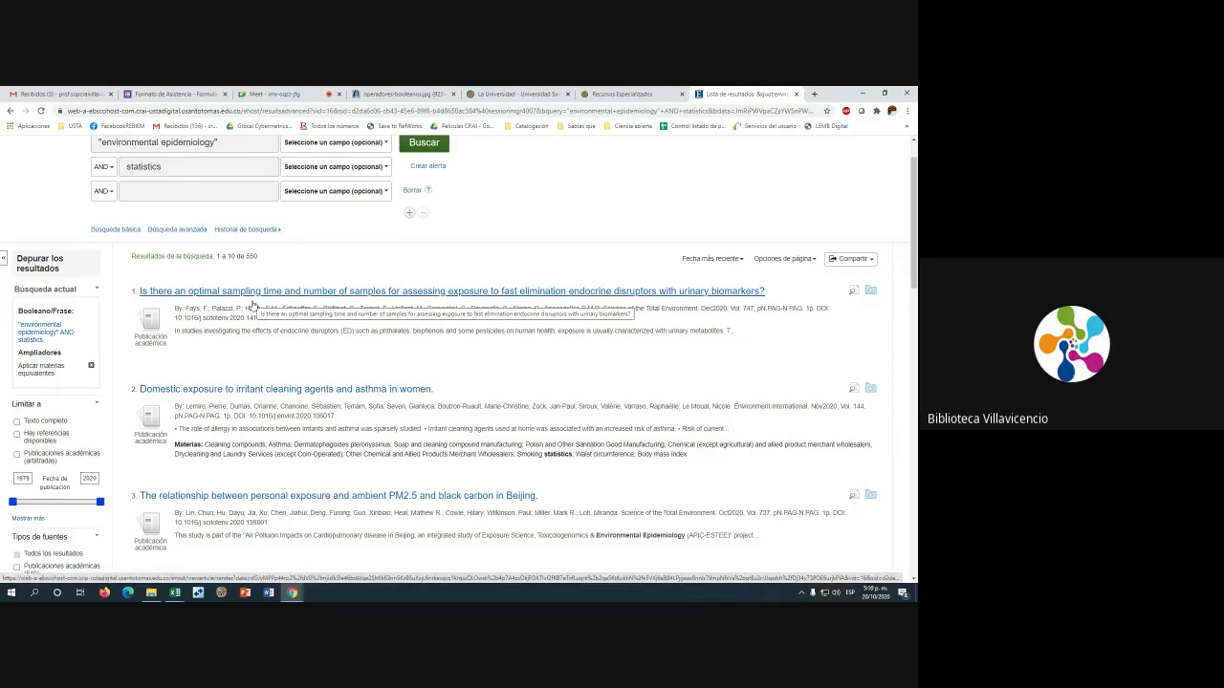
left_click_drag(216, 256, 272, 260)
scroll(272, 260, "down", 1)
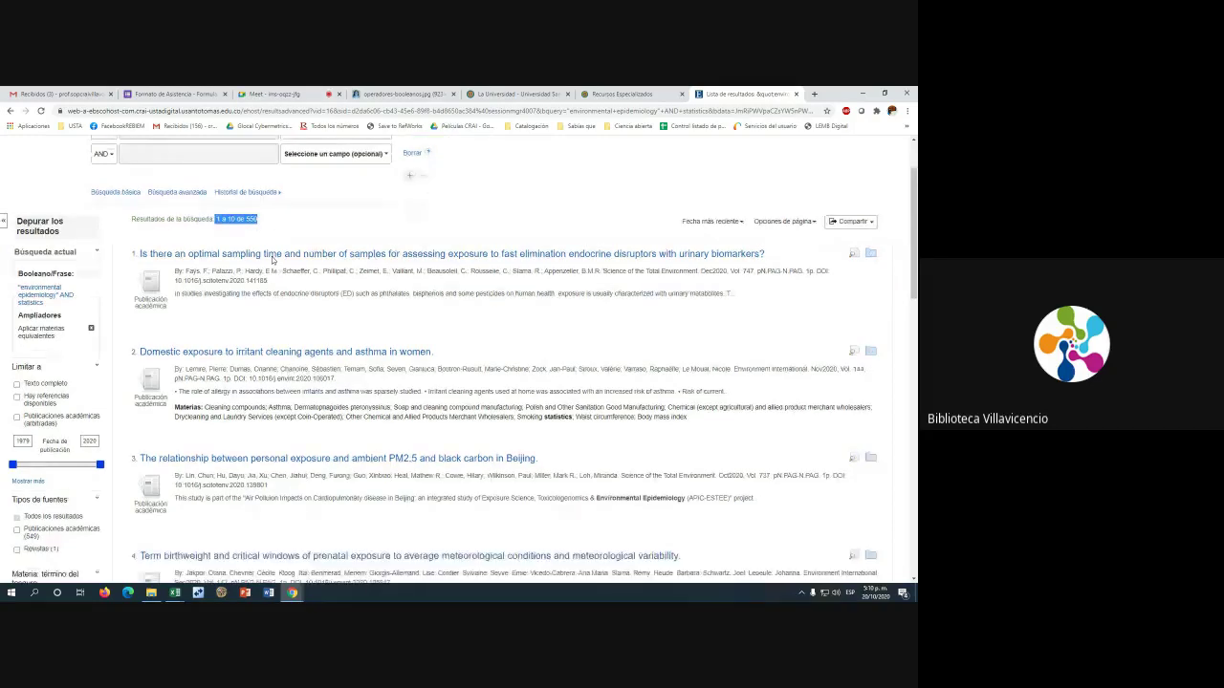
left_click(17, 373)
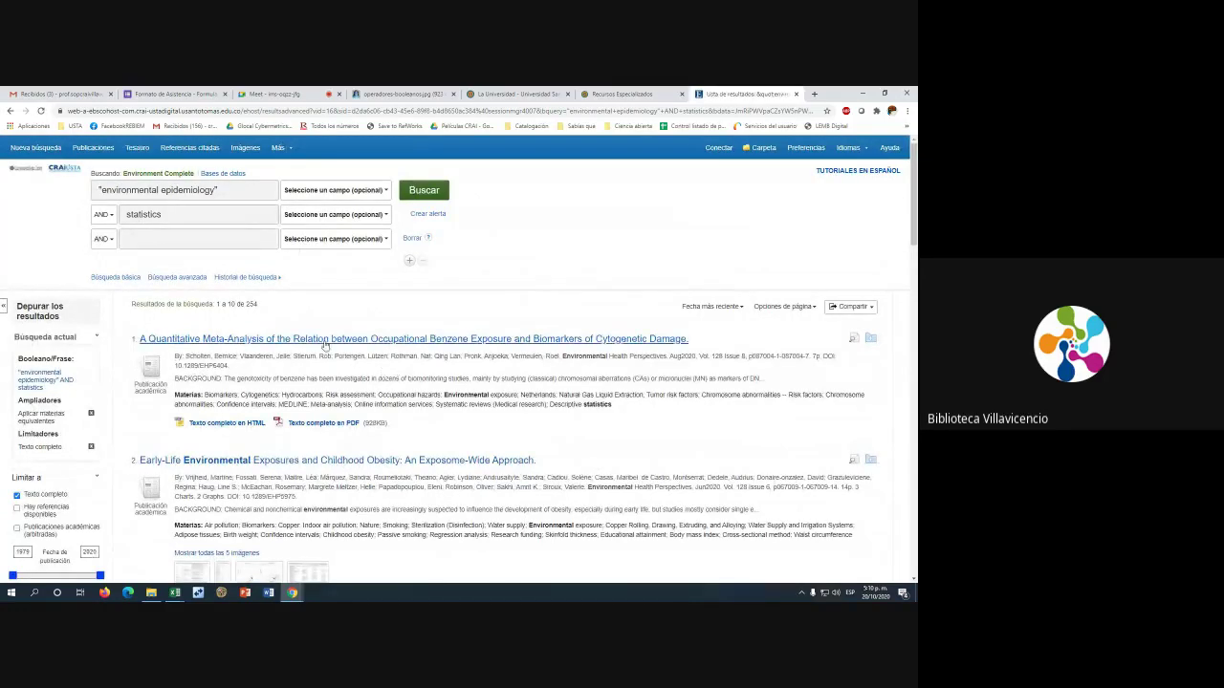
left_click_drag(236, 304, 254, 306)
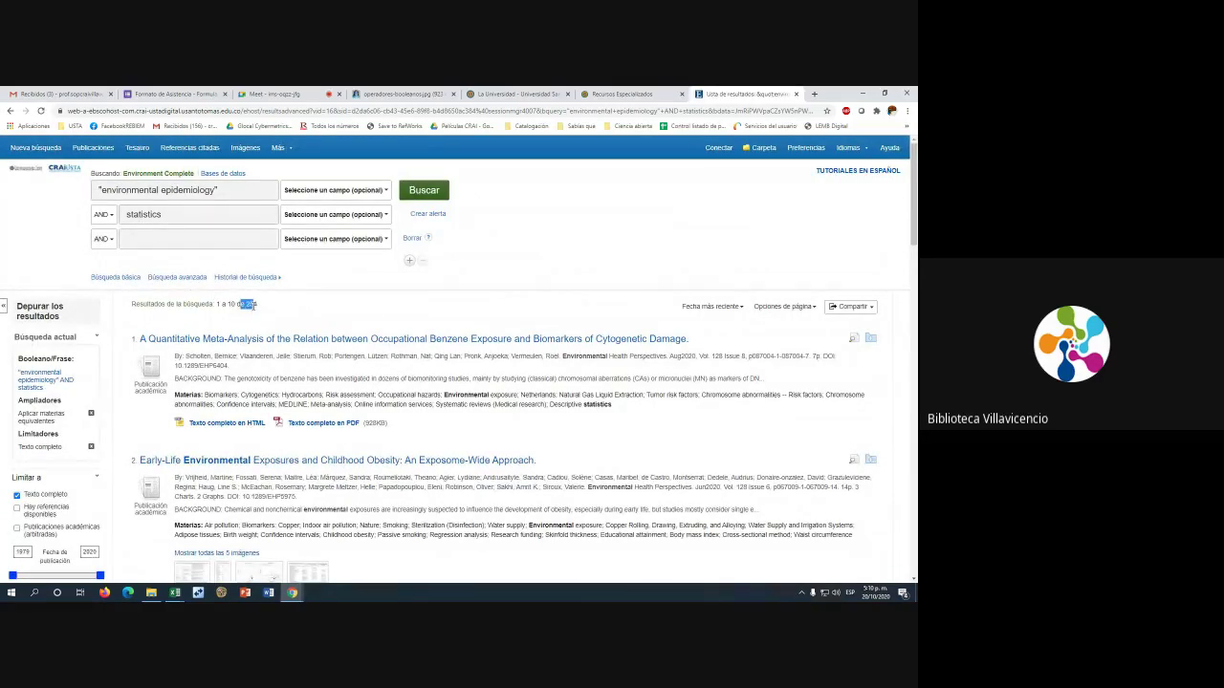
left_click(280, 305)
left_click_drag(242, 305, 302, 312)
scroll(302, 312, "down", 1)
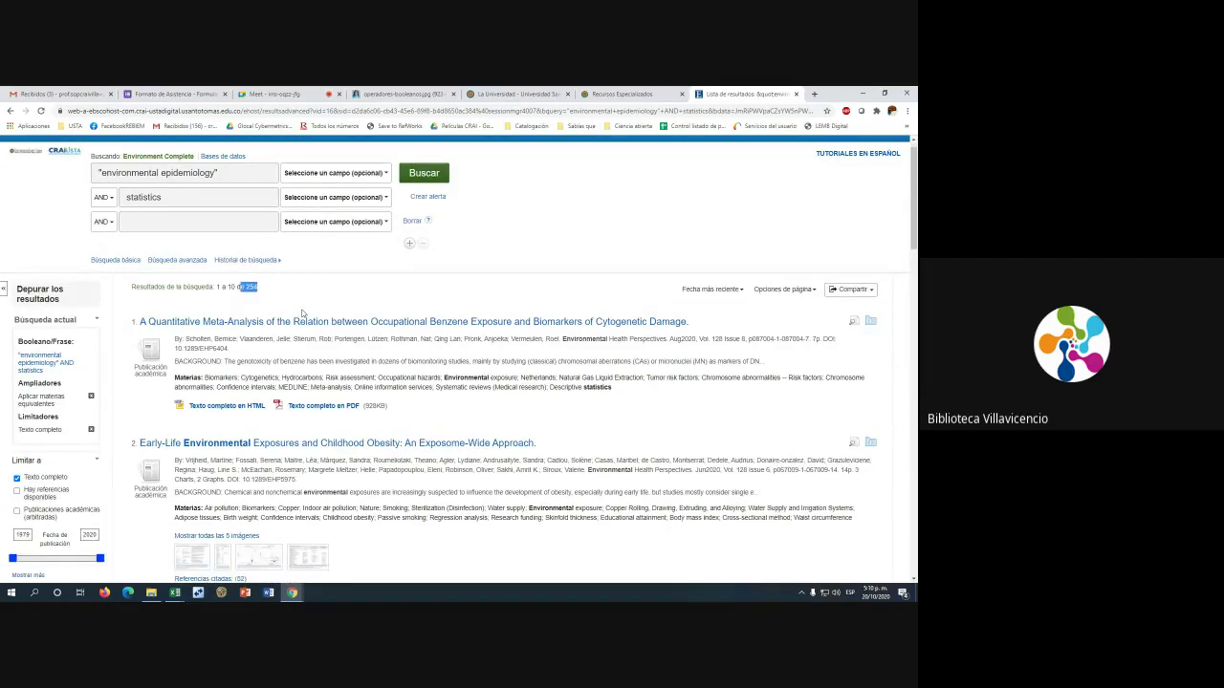
scroll(302, 313, "down", 10)
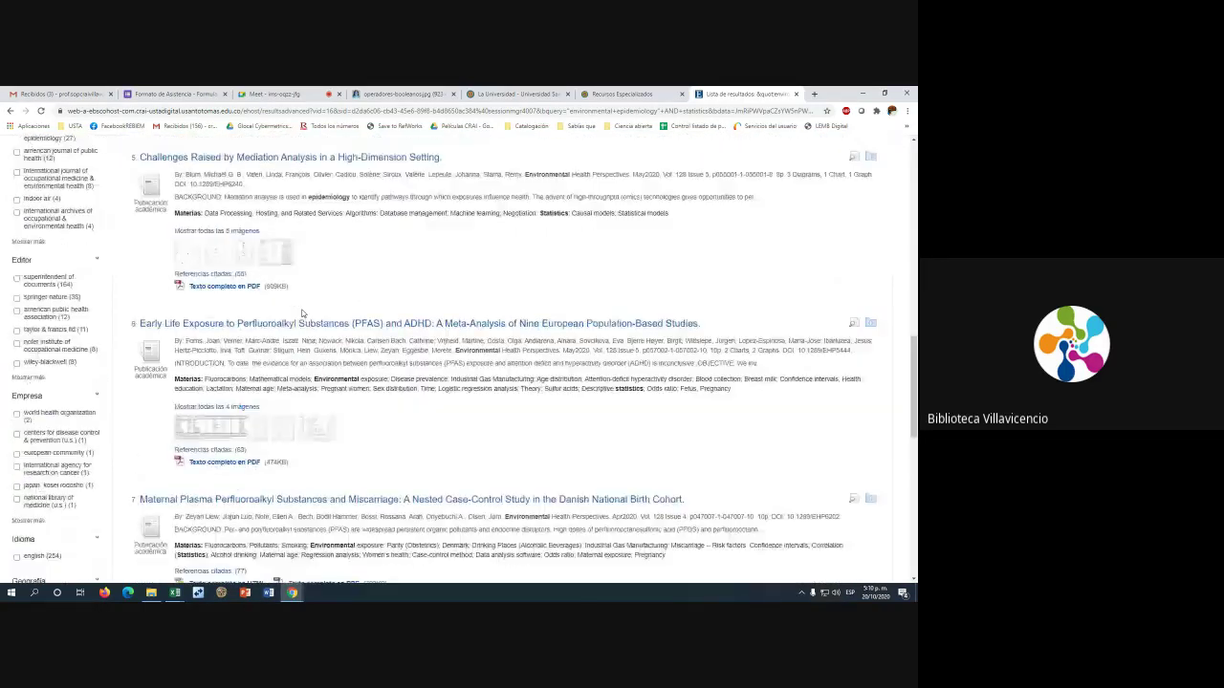
scroll(302, 313, "up", 5)
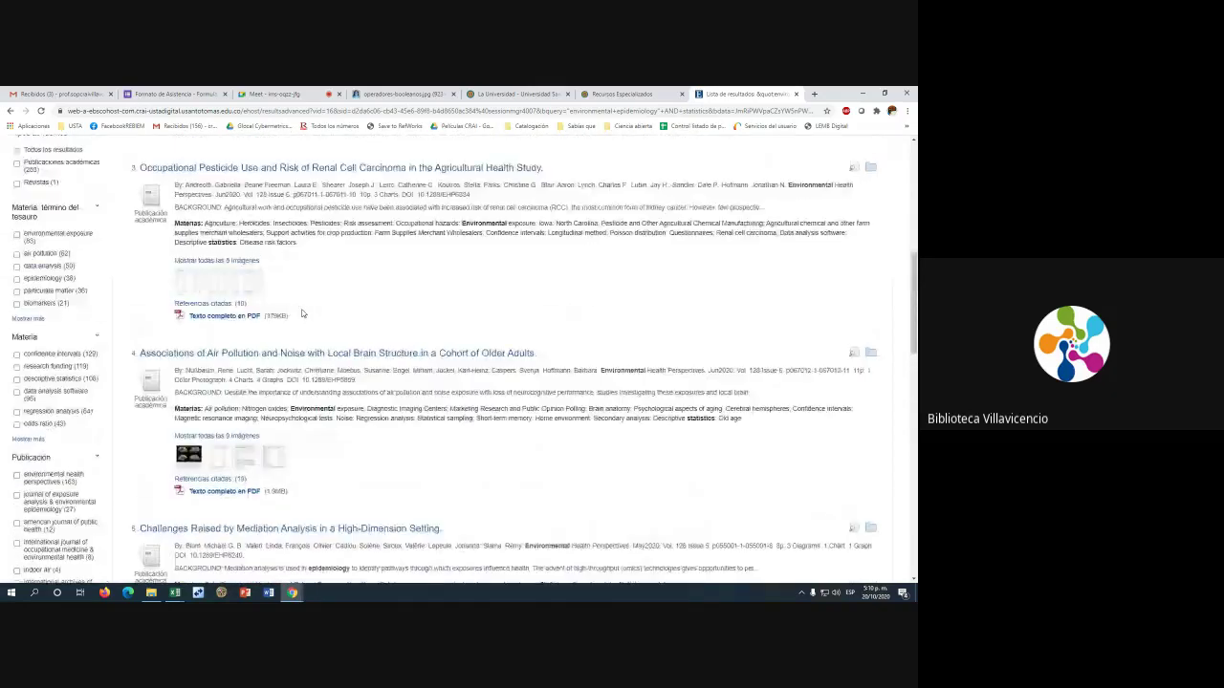
scroll(302, 313, "up", 6)
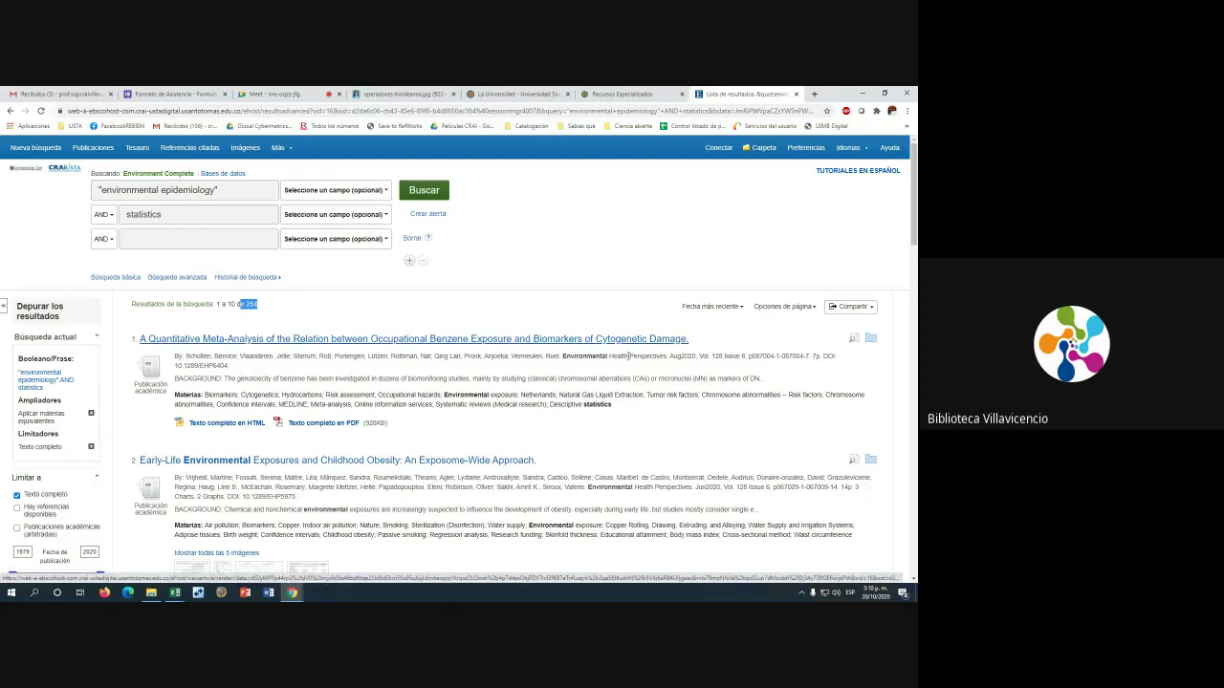
left_click_drag(175, 356, 274, 369)
left_click(223, 367)
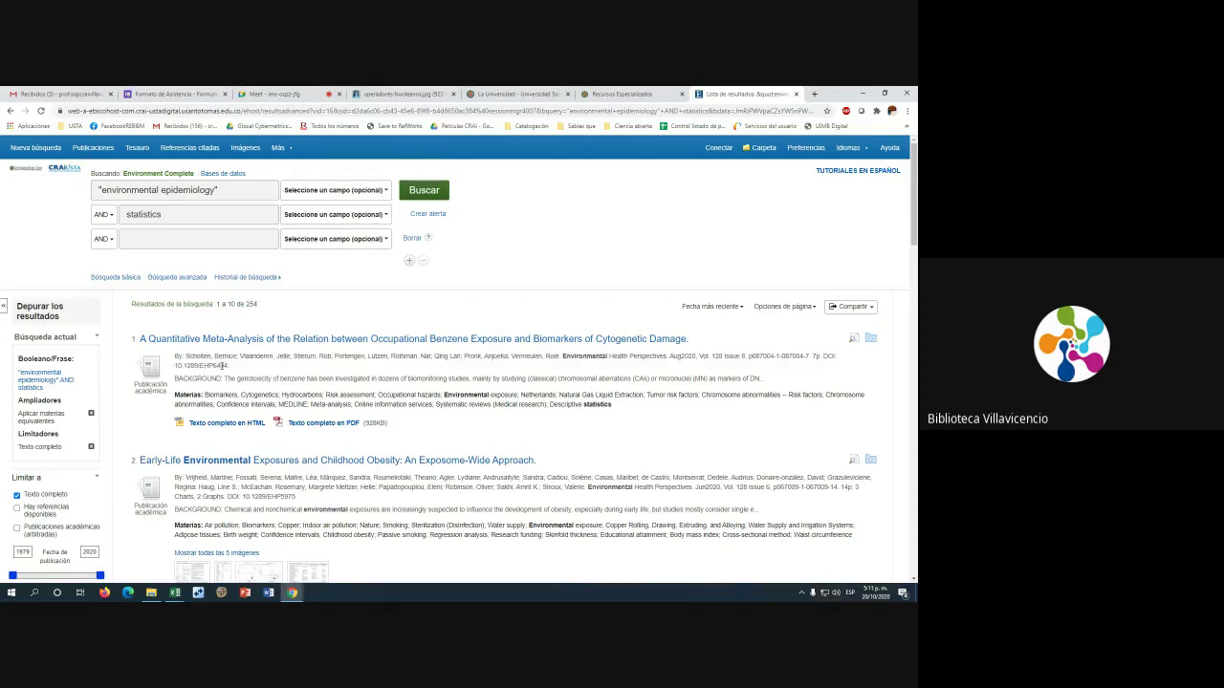
left_click_drag(191, 395, 261, 396)
scroll(631, 333, "down", 6)
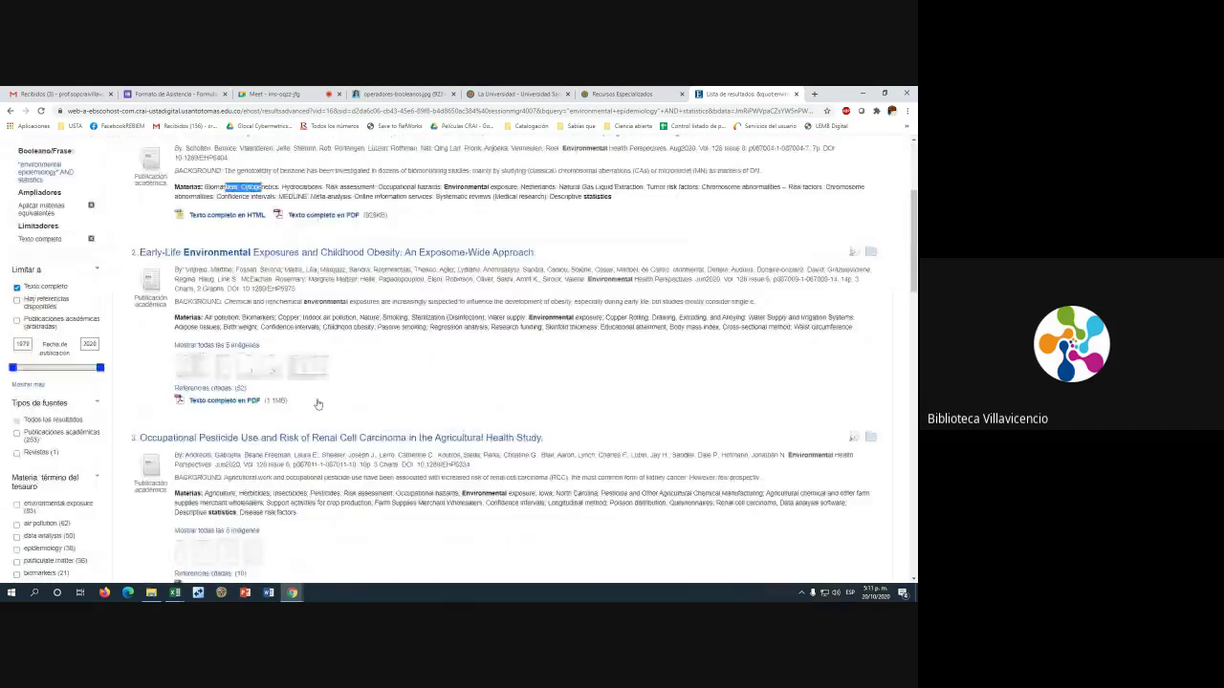
scroll(631, 333, "down", 15)
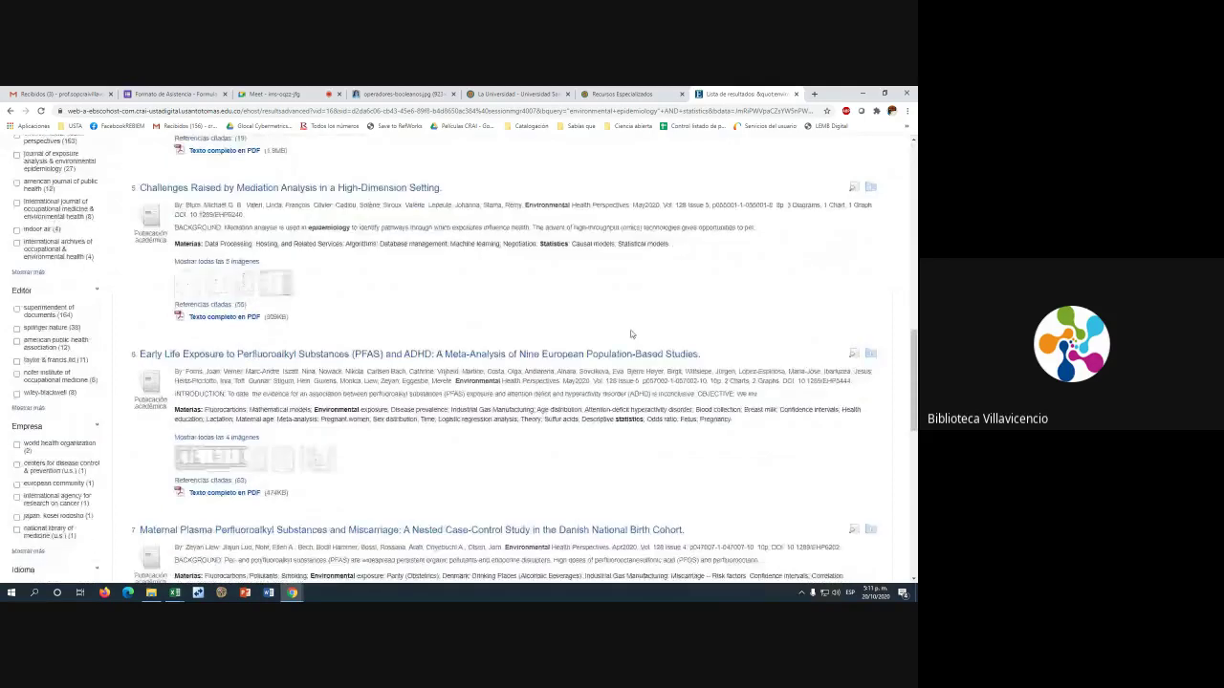
scroll(631, 334, "down", 2)
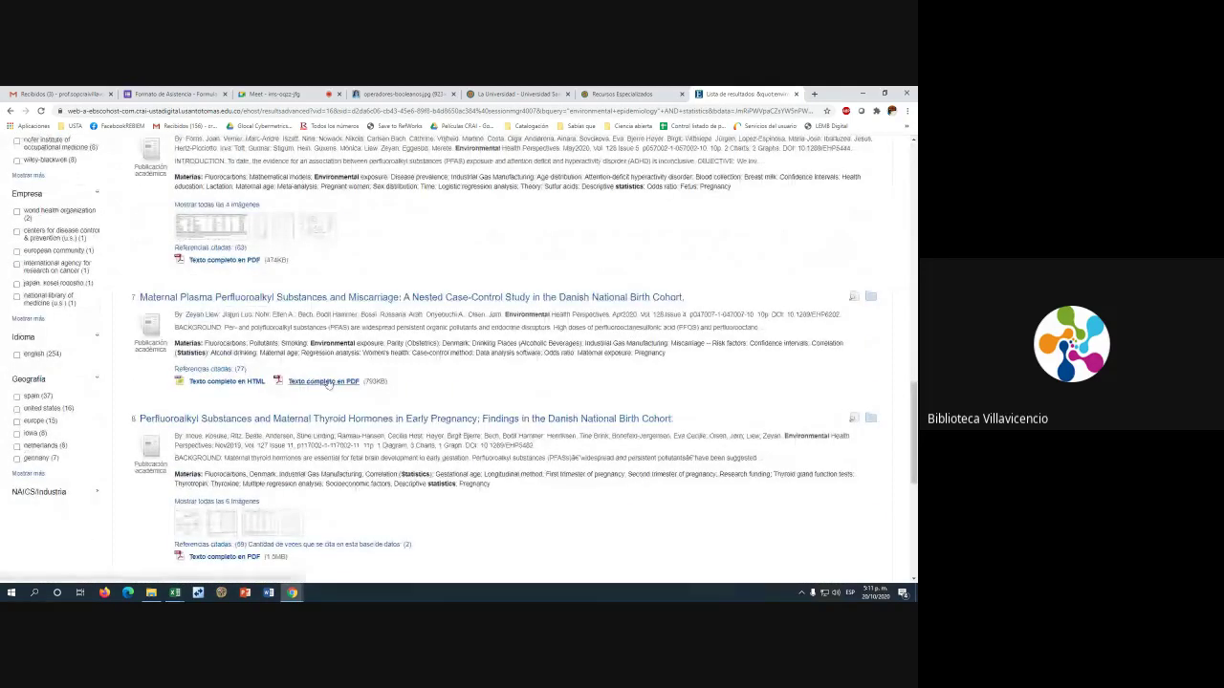
scroll(338, 384, "up", 4)
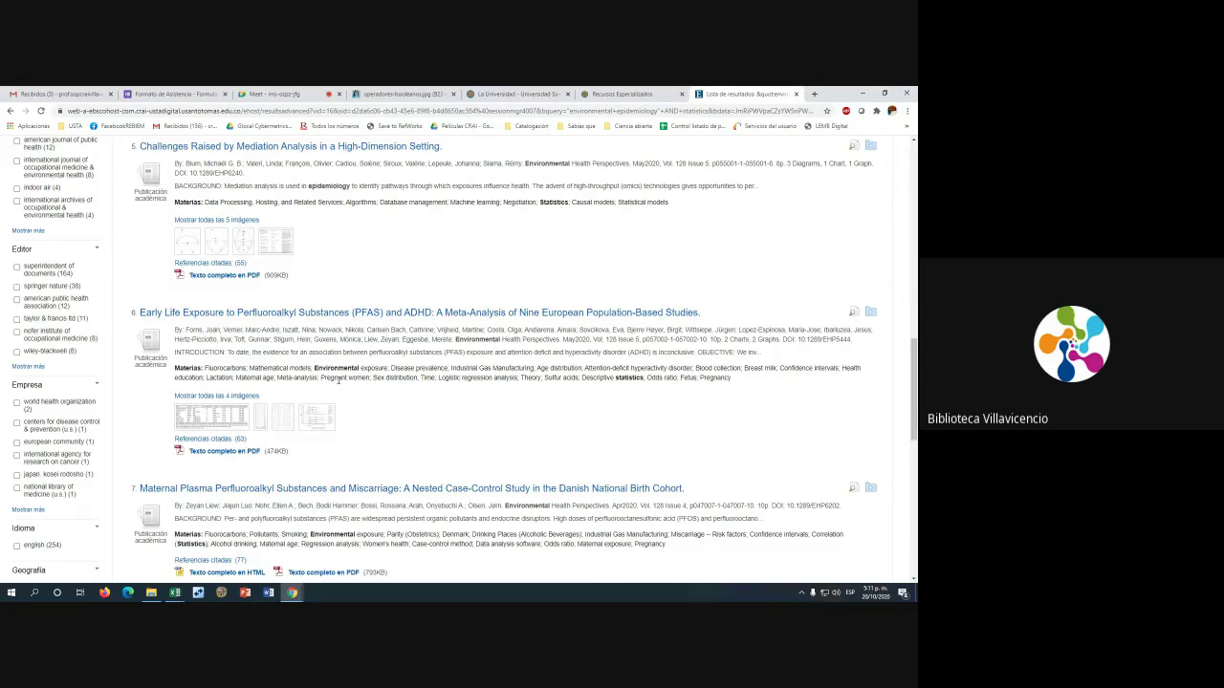
scroll(339, 381, "up", 9)
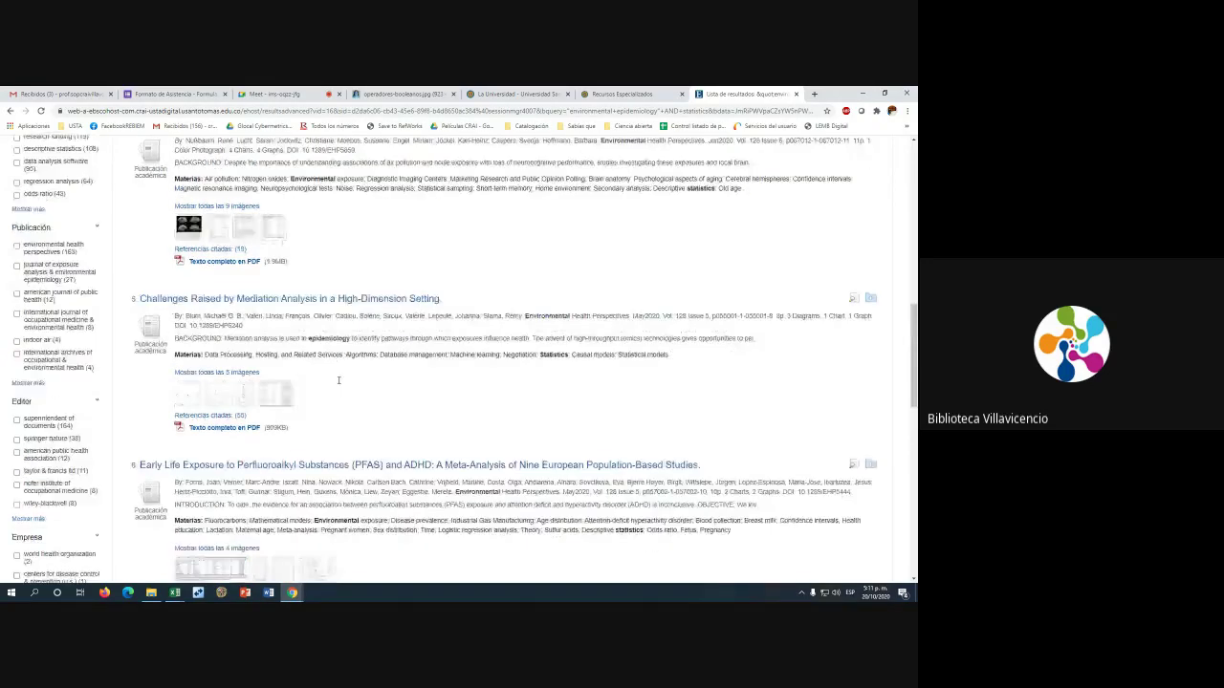
scroll(284, 322, "up", 3)
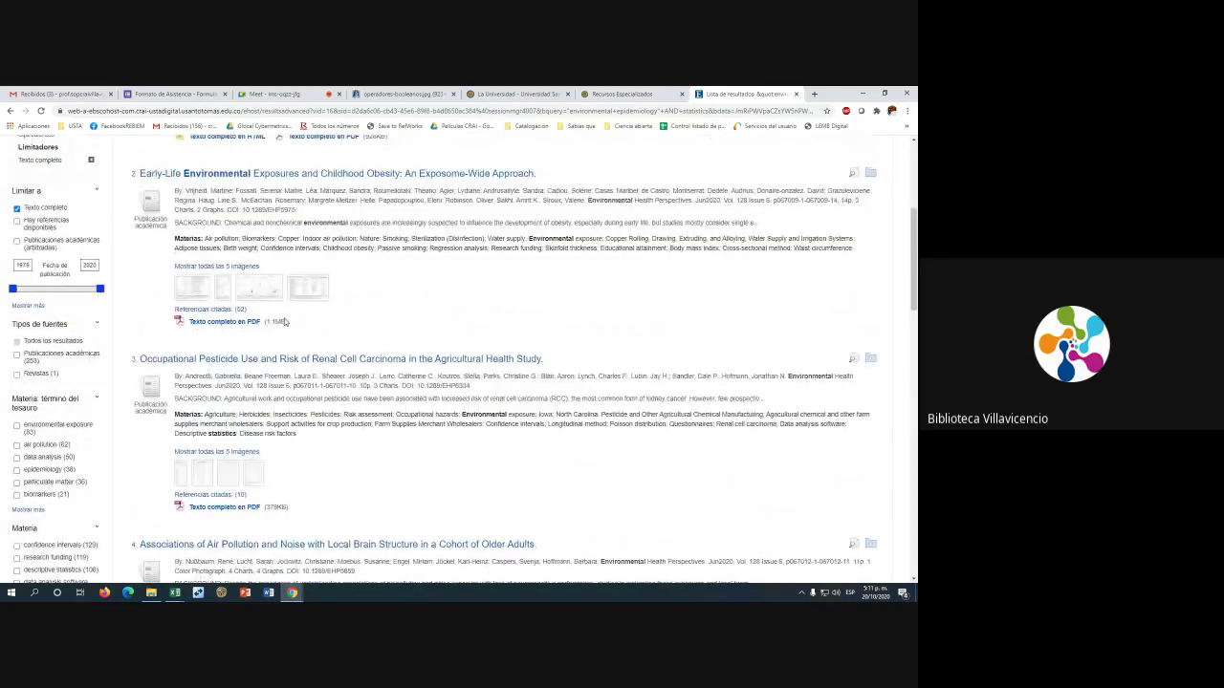
scroll(284, 322, "up", 3)
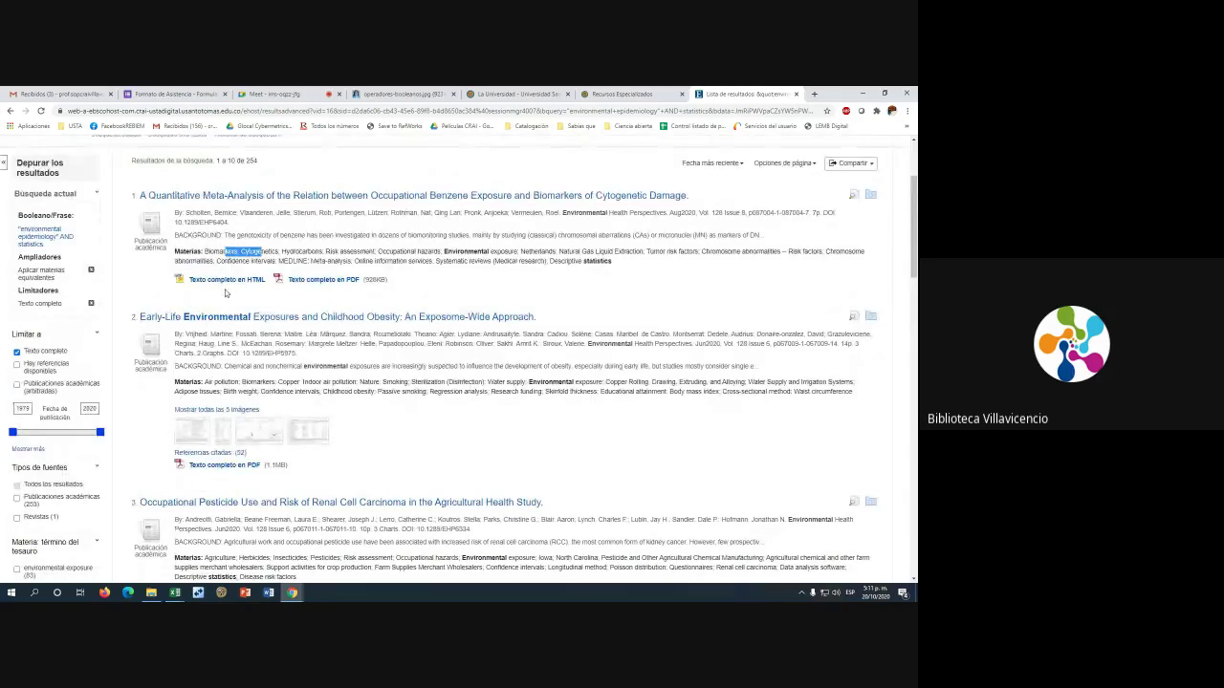
Open the HTML full text of the first result, the benzene meta-analysis
left_click(244, 281)
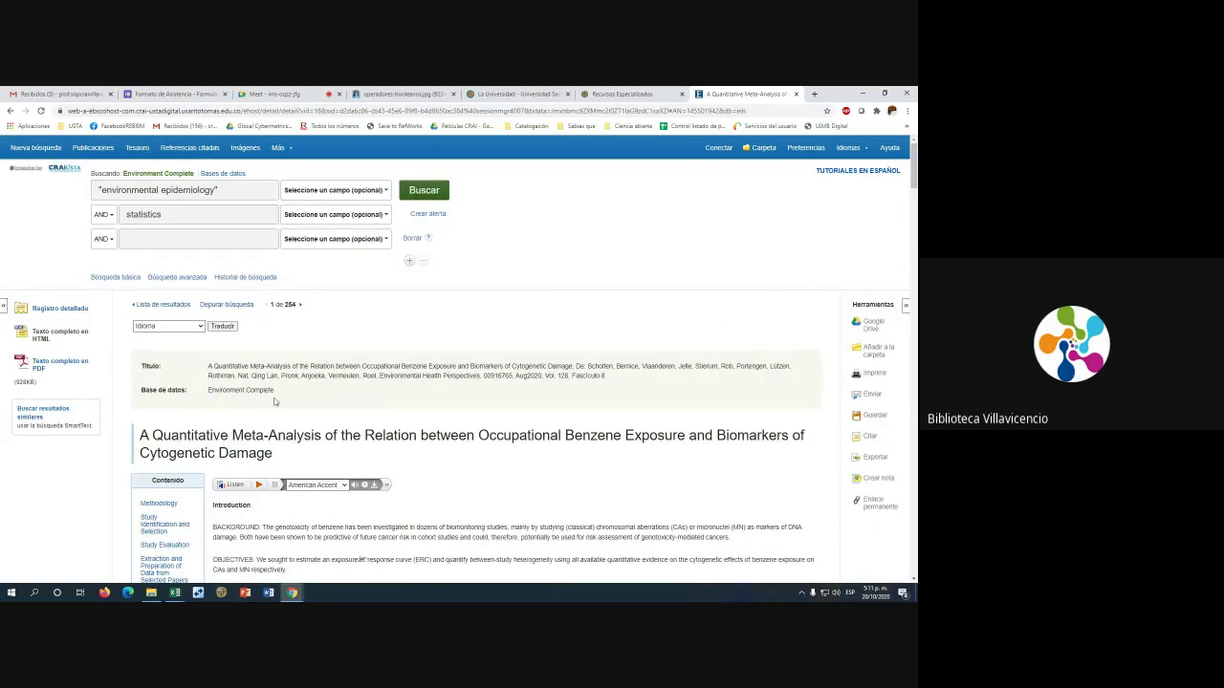
scroll(274, 400, "down", 2)
scroll(274, 400, "down", 2)
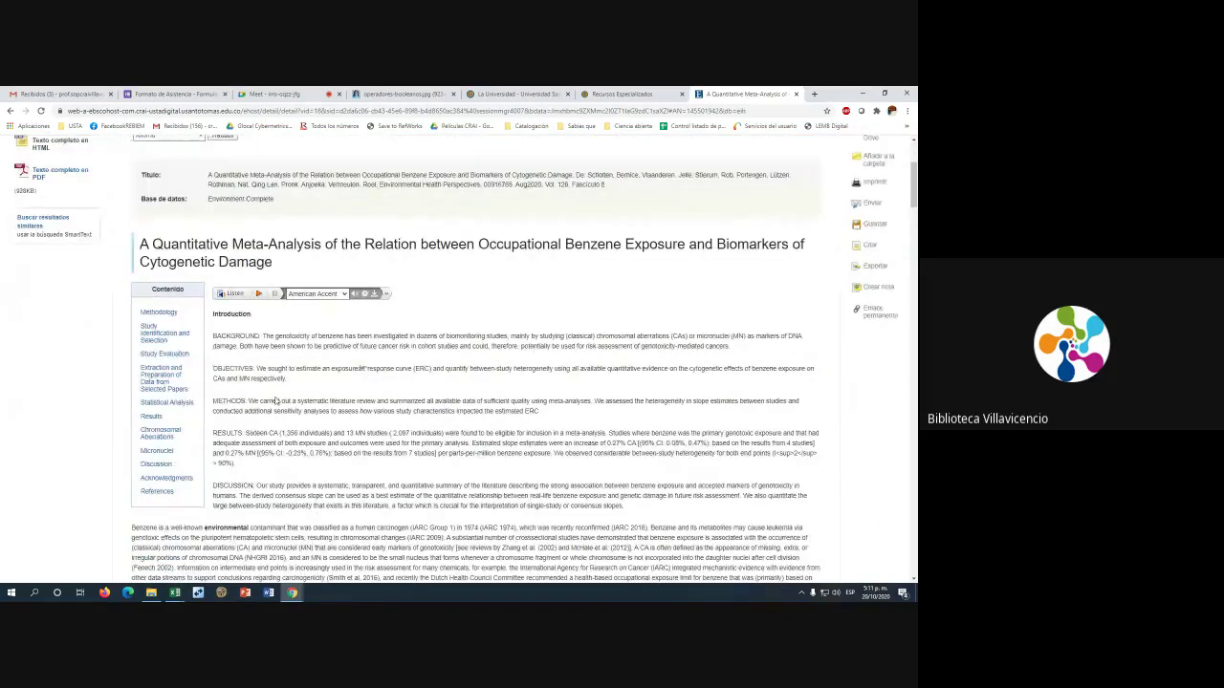
Highlight the article title and scroll through the HTML full text
left_click_drag(140, 244, 547, 274)
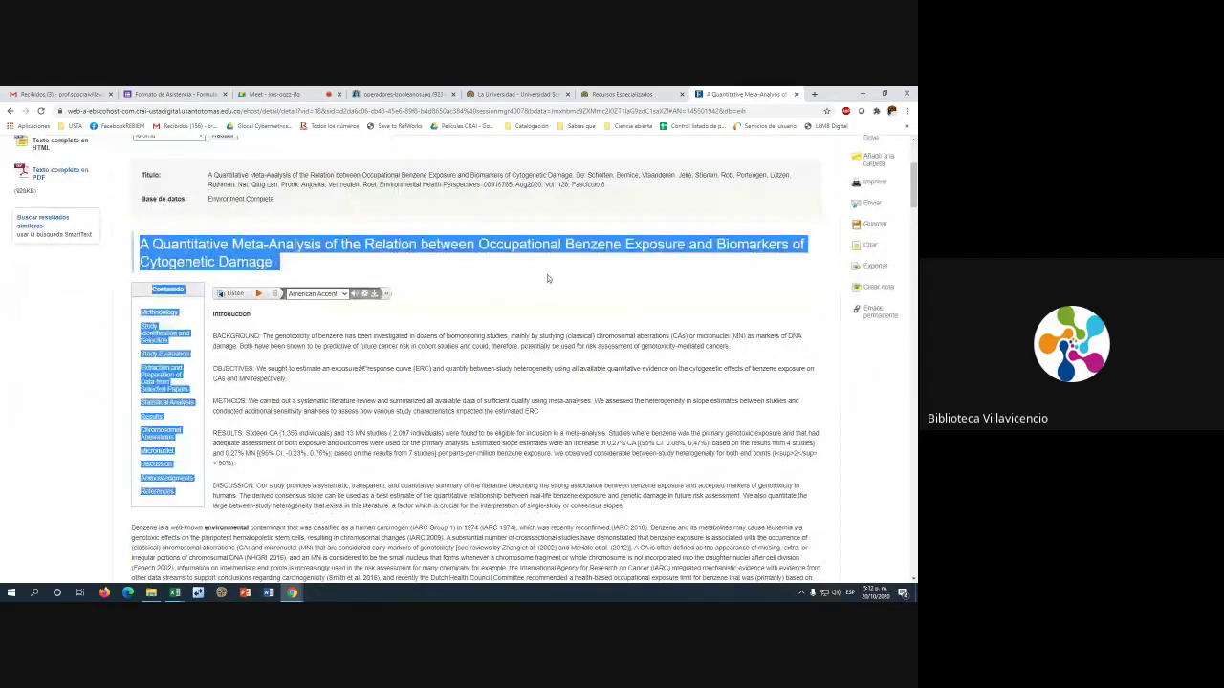
left_click(293, 273)
left_click_drag(141, 245, 715, 247)
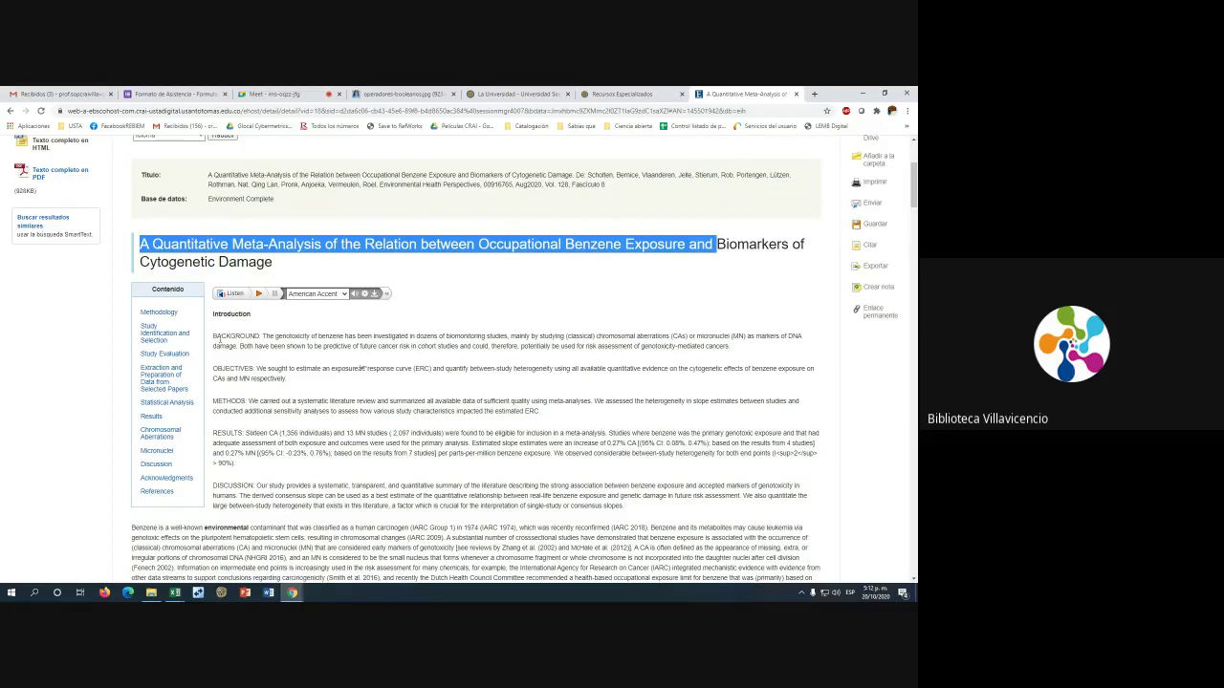
scroll(405, 381, "down", 2)
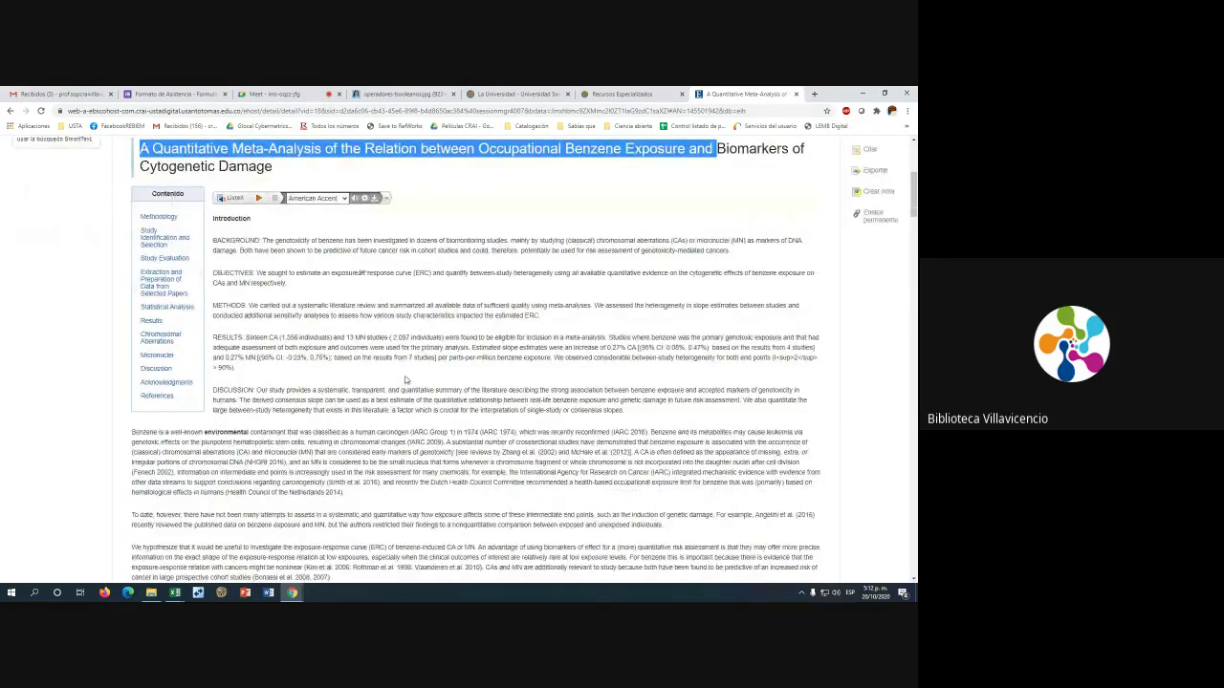
scroll(406, 381, "down", 5)
scroll(406, 381, "up", 5)
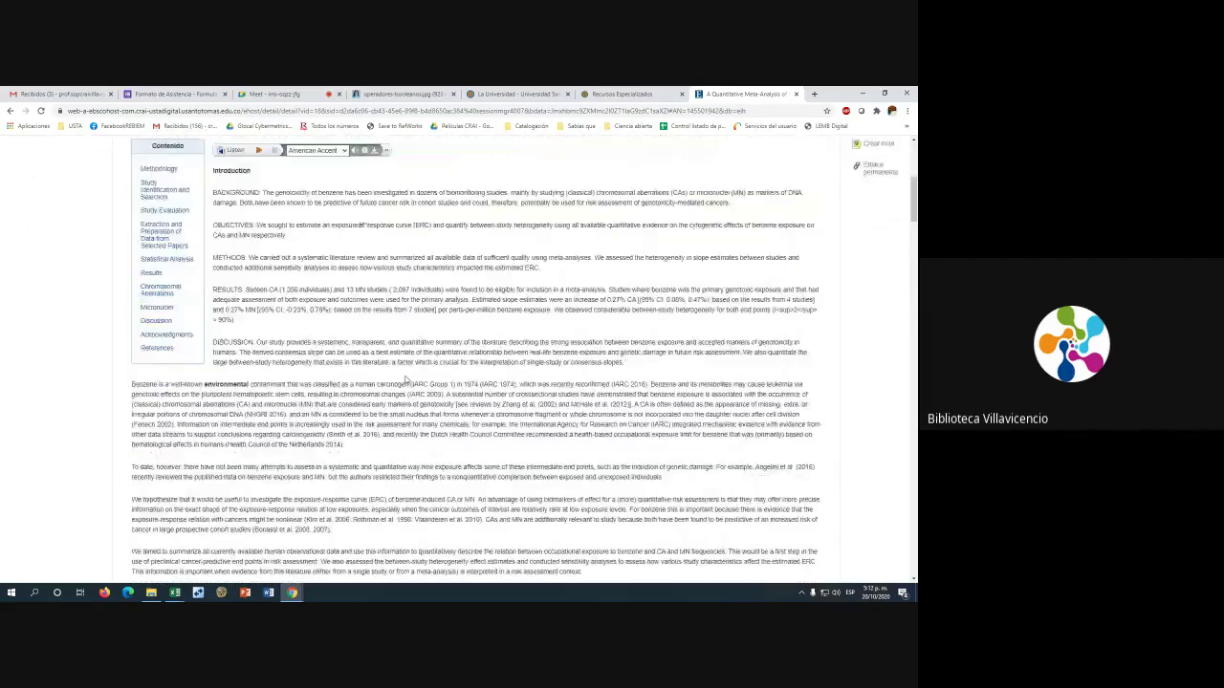
scroll(405, 380, "up", 3)
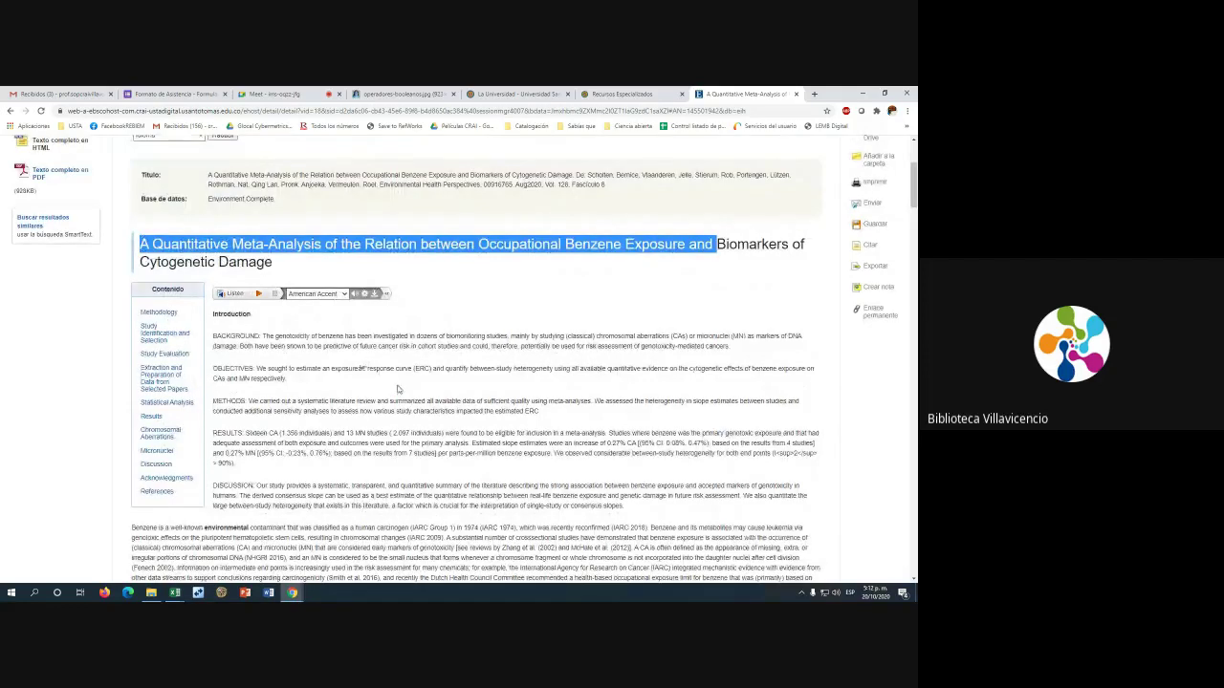
left_click_drag(913, 184, 913, 143)
scroll(146, 469, "down", 2)
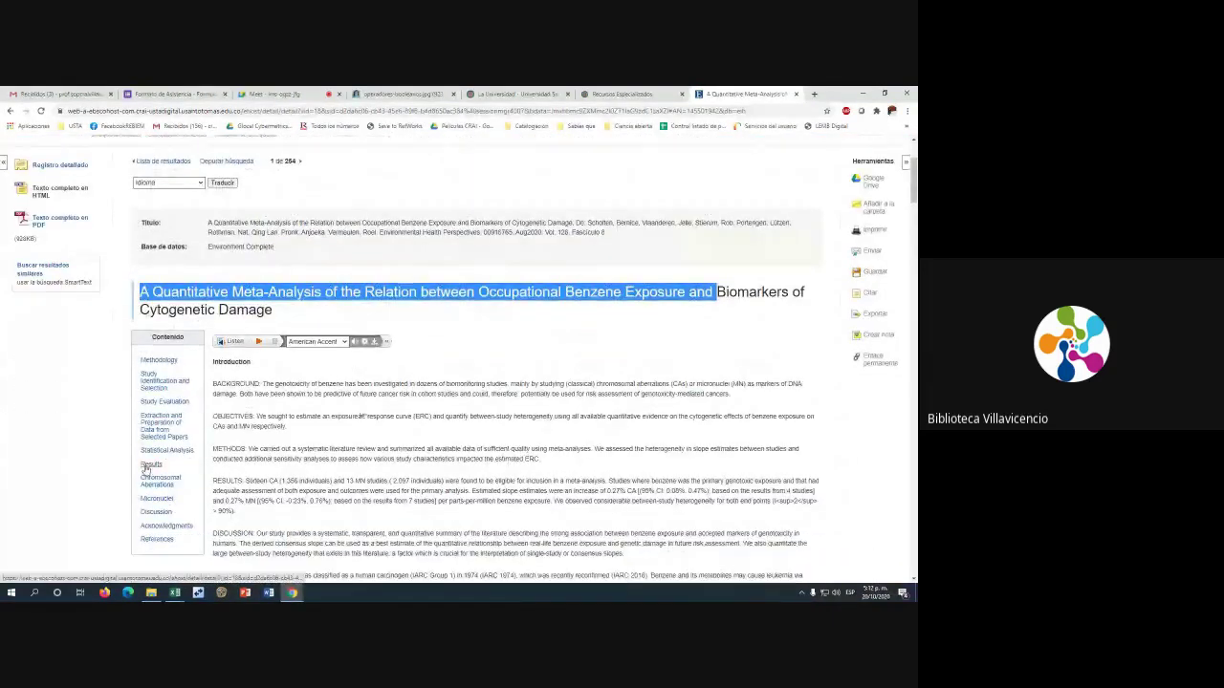
left_click(150, 465)
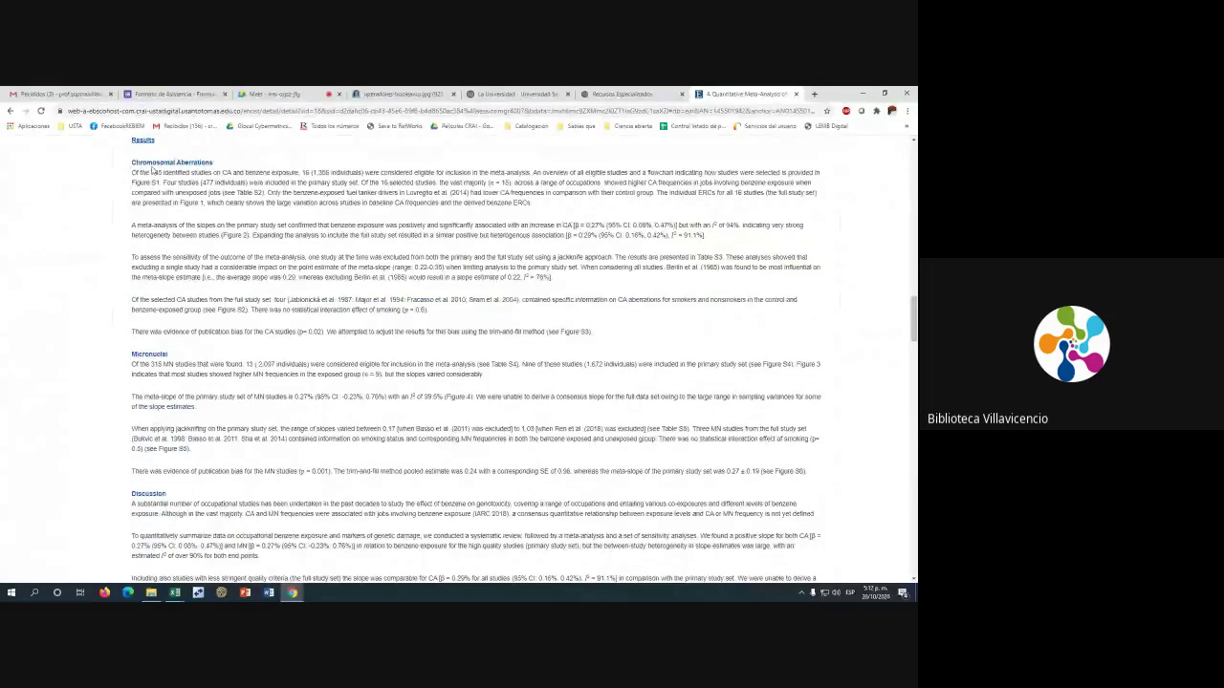
scroll(264, 469, "down", 1)
scroll(264, 470, "down", 2)
scroll(278, 383, "up", 2)
scroll(291, 217, "up", 1)
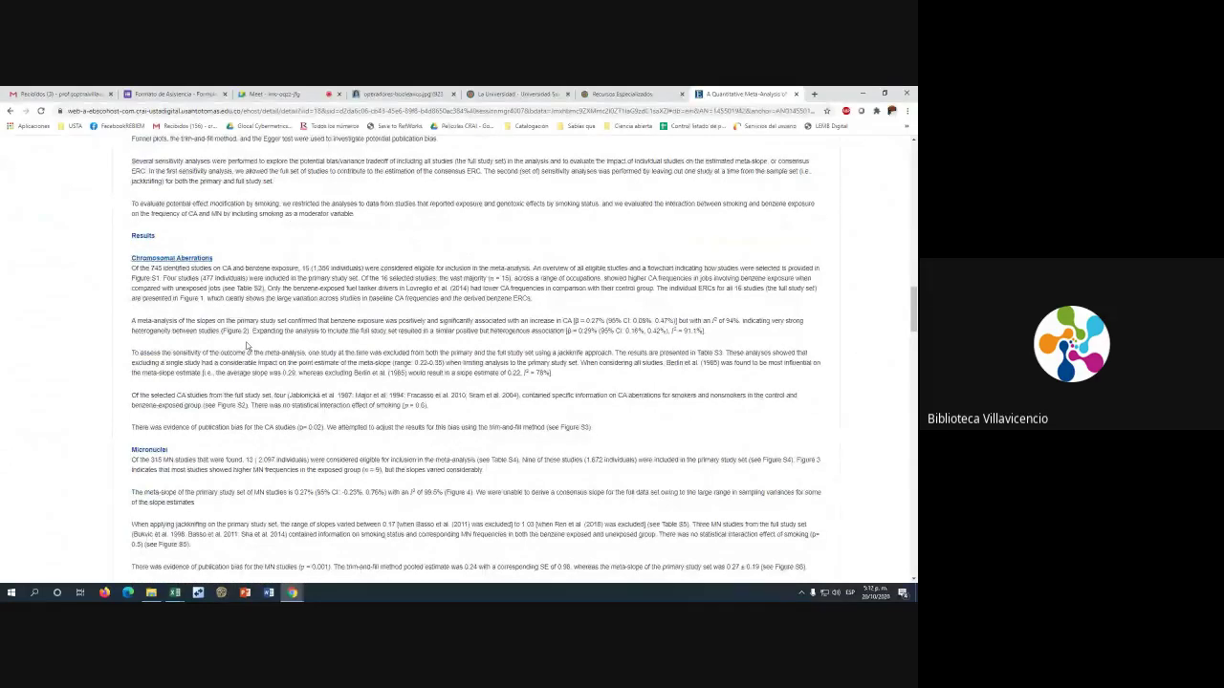
scroll(317, 311, "up", 2)
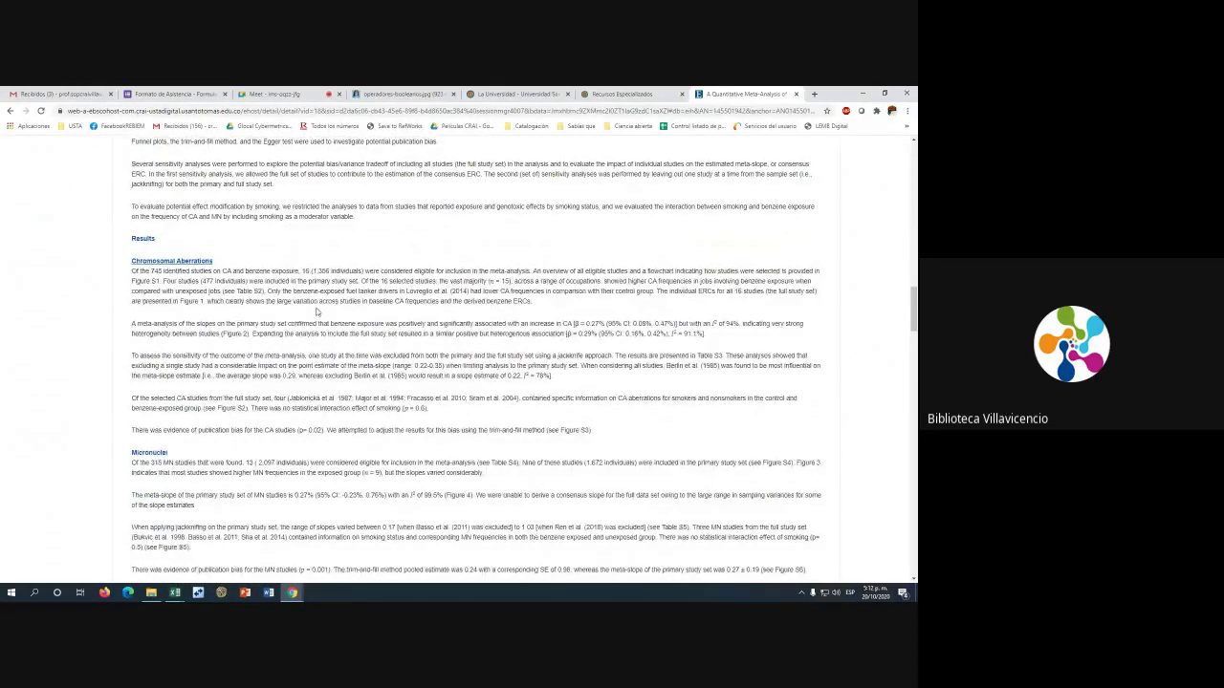
scroll(316, 311, "up", 15)
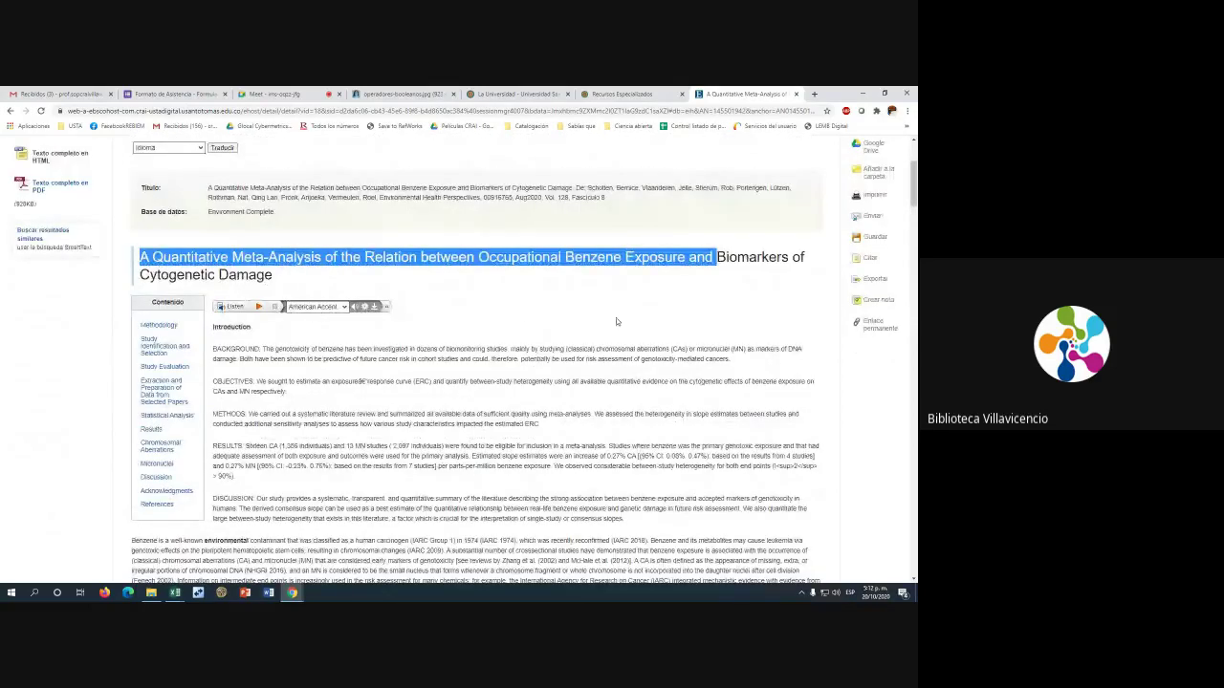
scroll(653, 321, "up", 2)
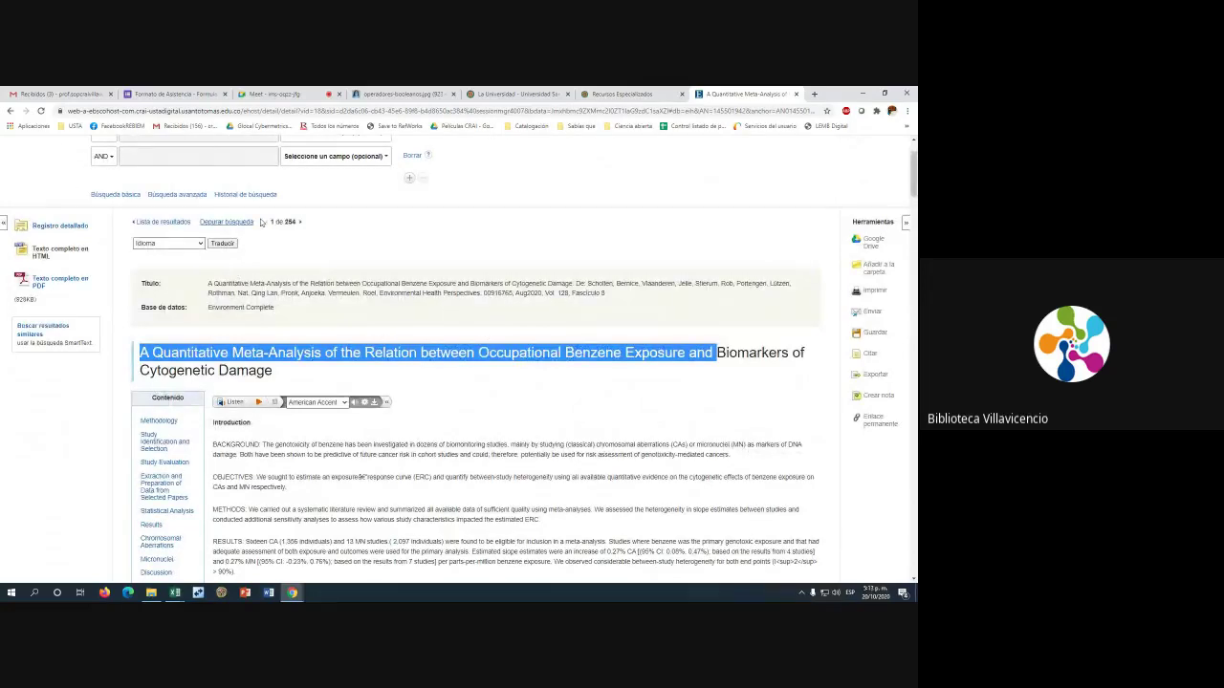
Return to the result list and open the first result's PDF full text
left_click(9, 112)
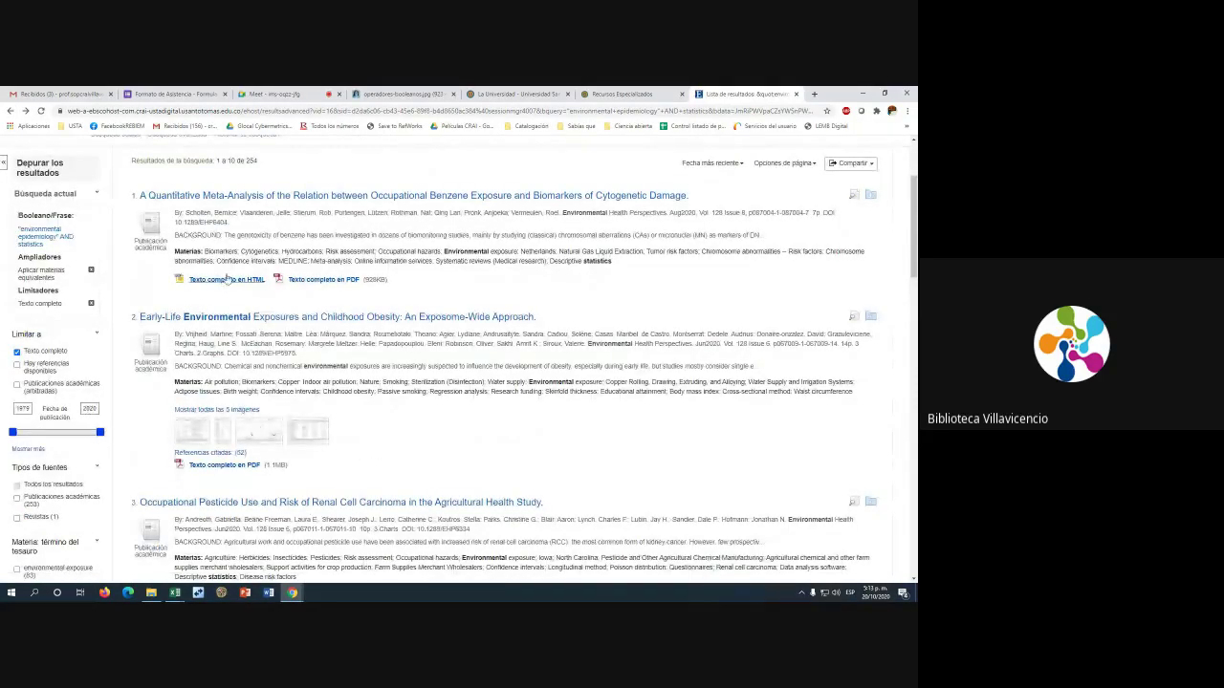
left_click(323, 282)
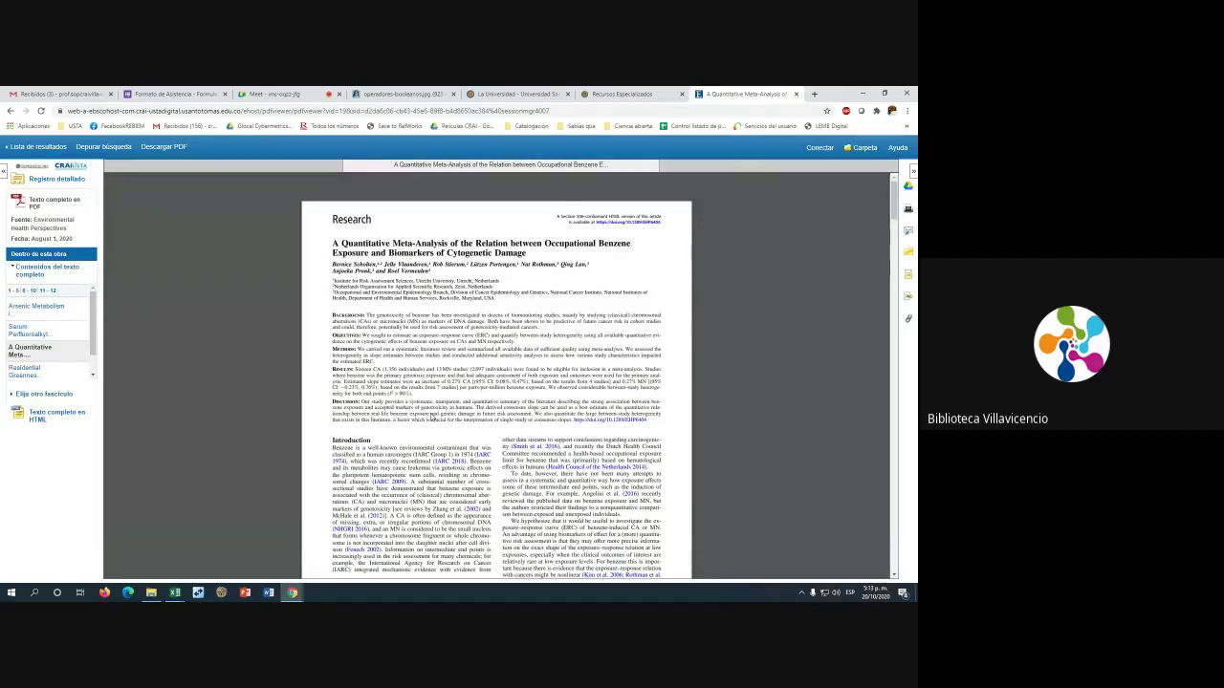
mouse_move(848, 191)
left_click_drag(12, 222, 73, 232)
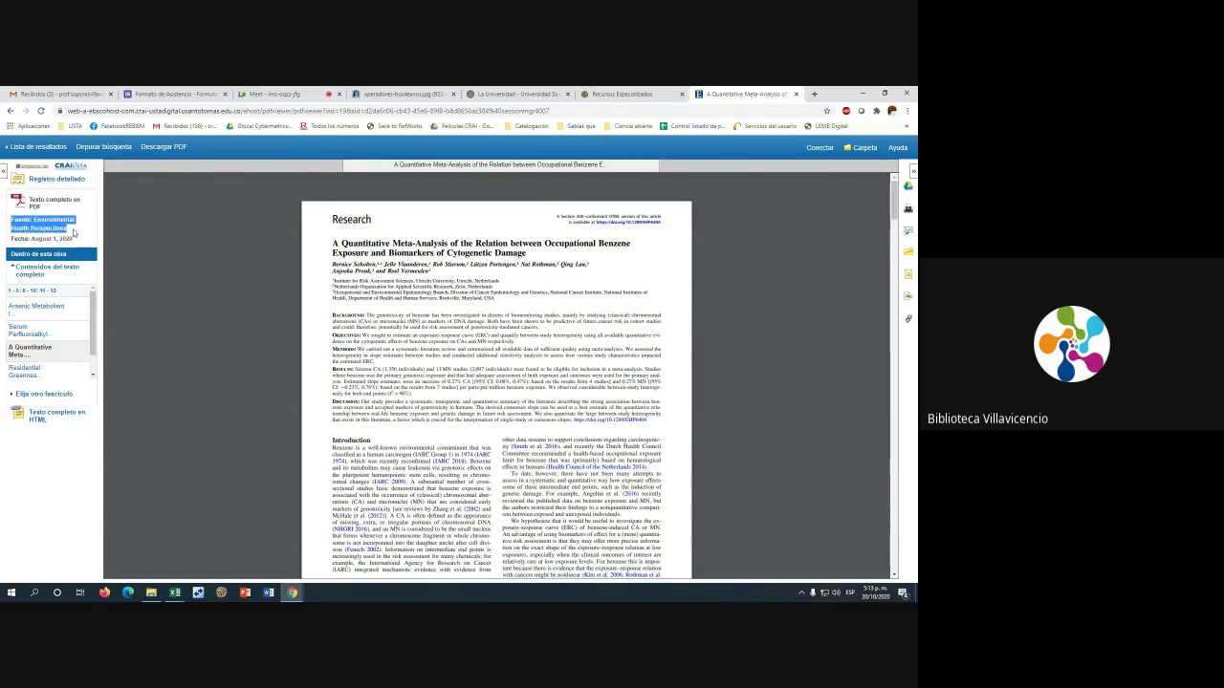
left_click(76, 235)
left_click_drag(79, 236, 39, 221)
left_click(36, 240)
left_click_drag(36, 240, 80, 241)
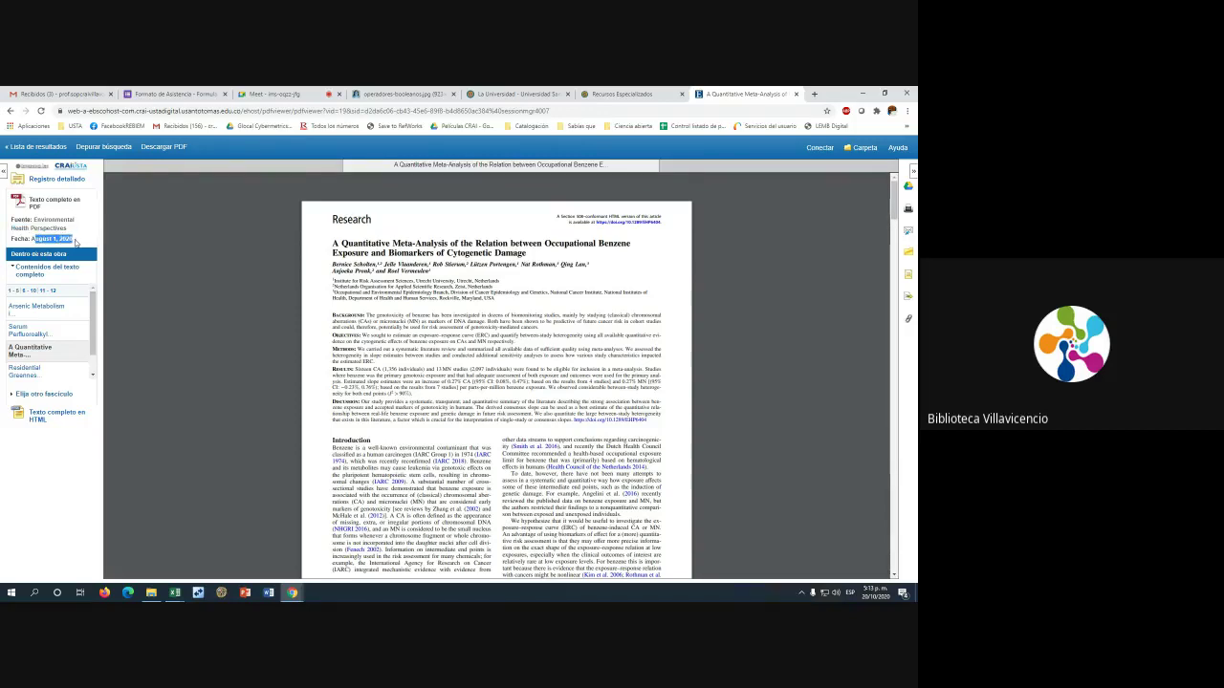
left_click(35, 239)
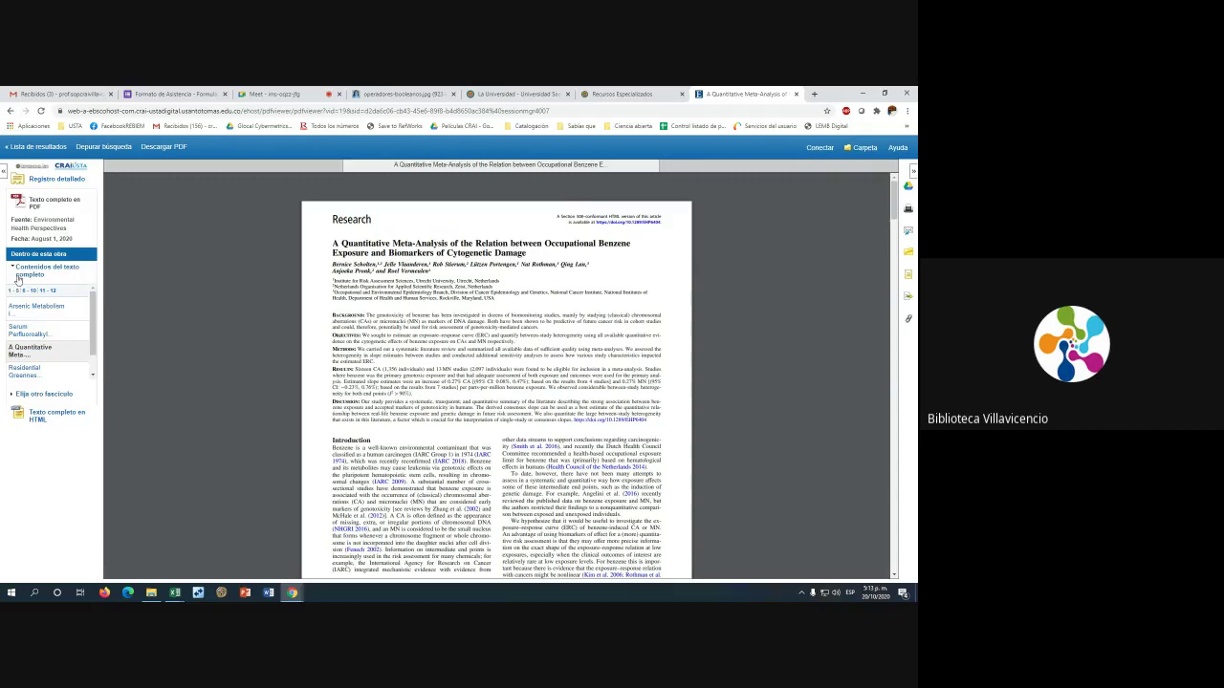
left_click_drag(93, 309, 93, 296)
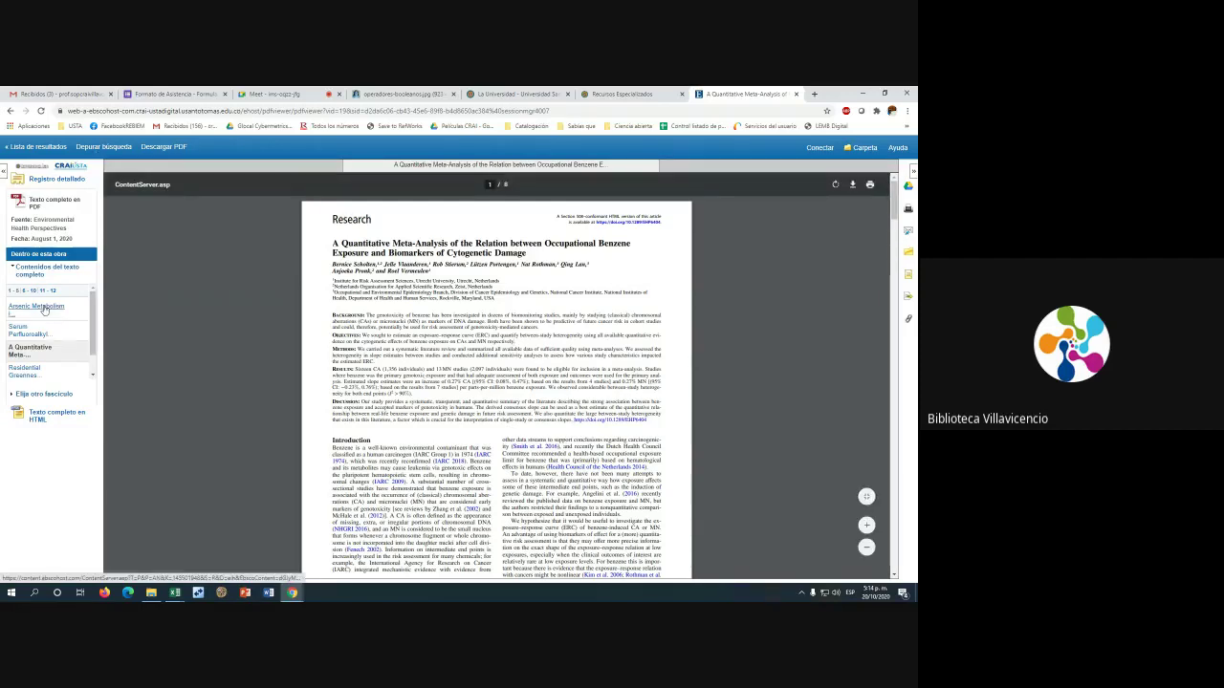
scroll(96, 325, "down", 1)
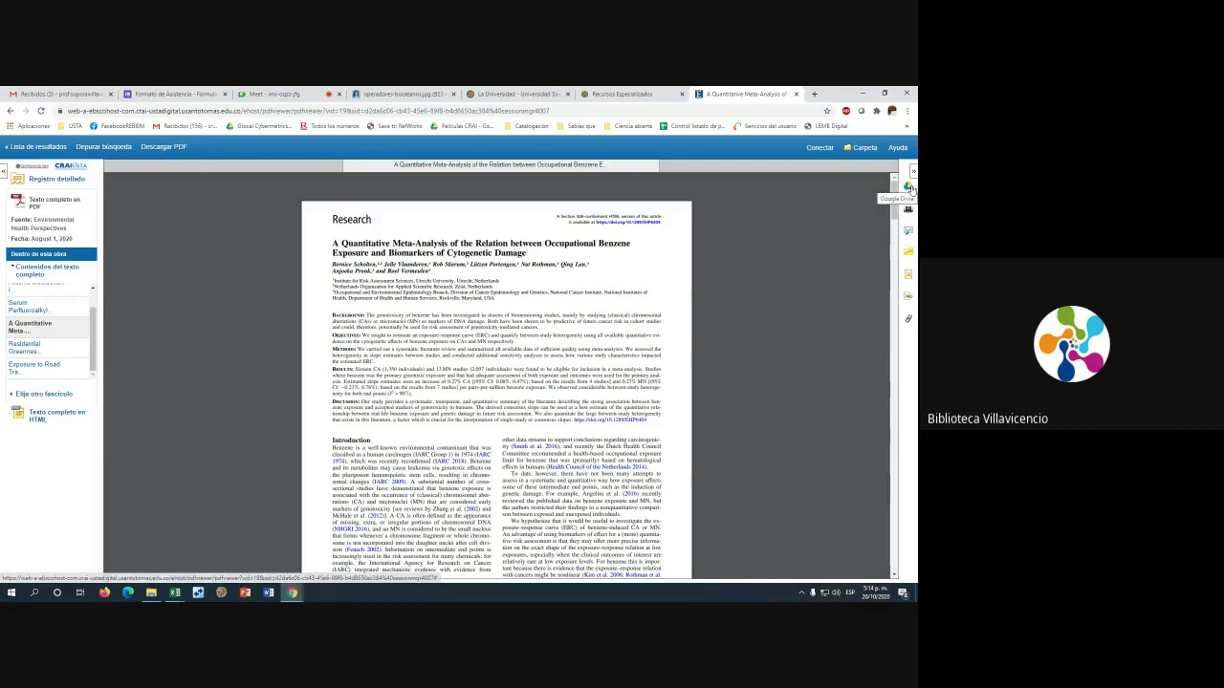
Save the PDF to Google Drive, signing in with the library Google account
left_click(910, 189)
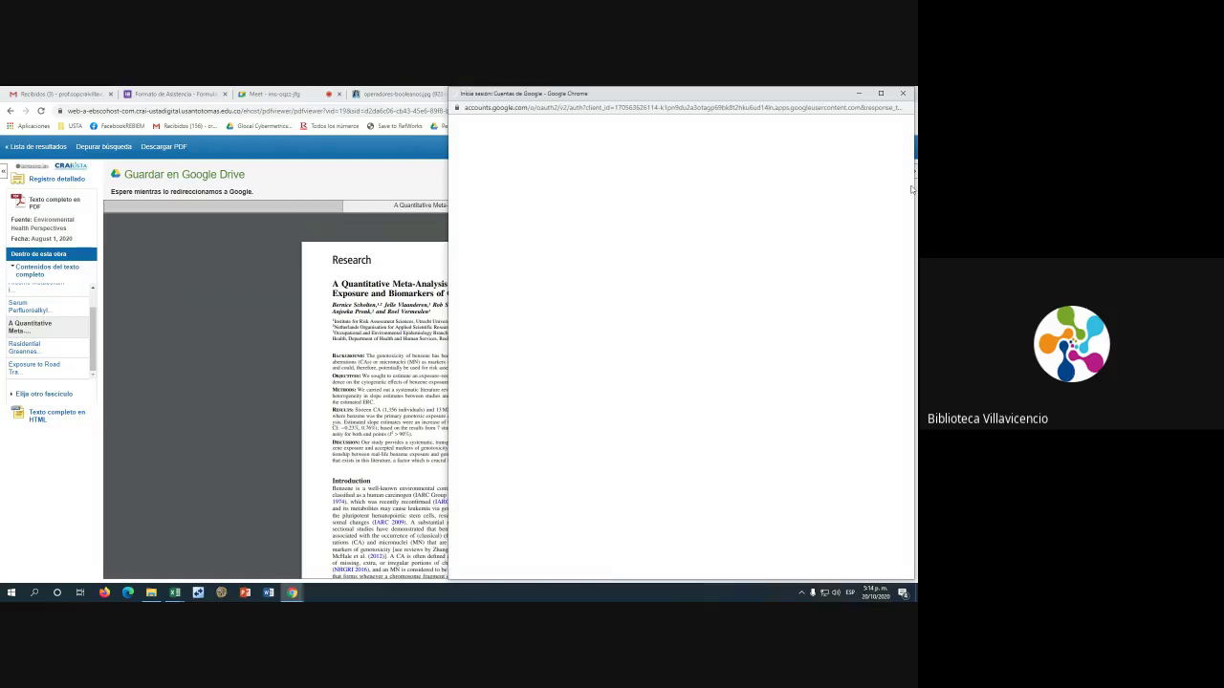
left_click(654, 232)
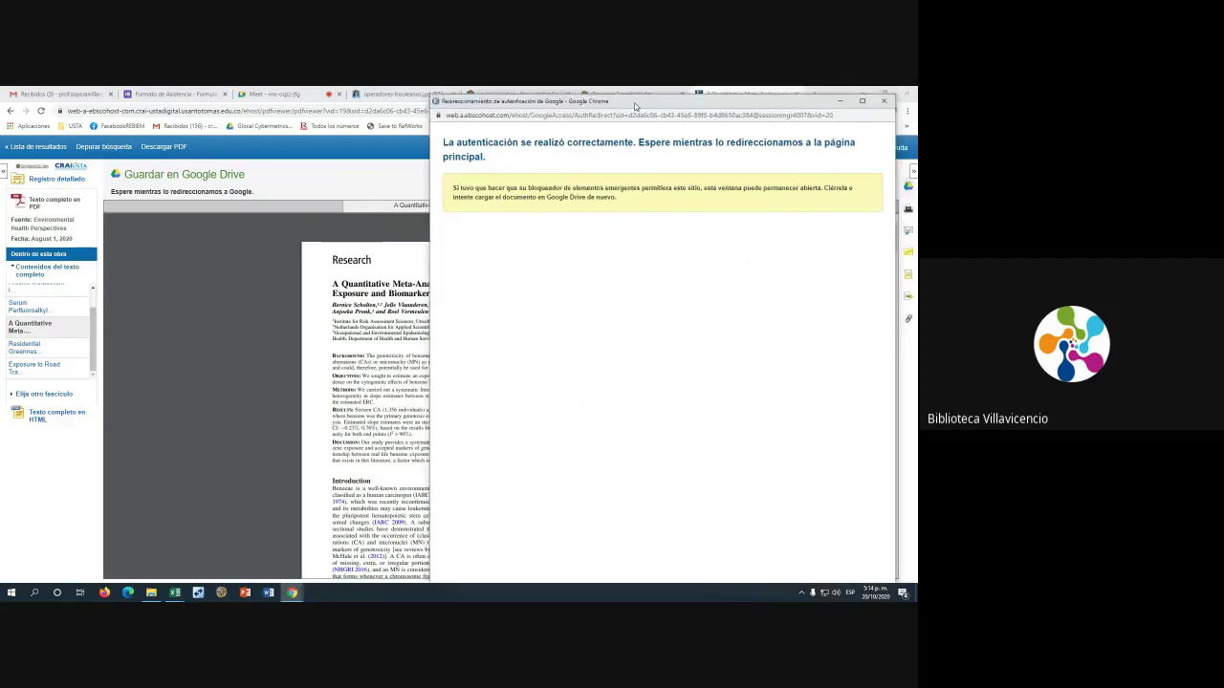
left_click_drag(655, 92, 397, 149)
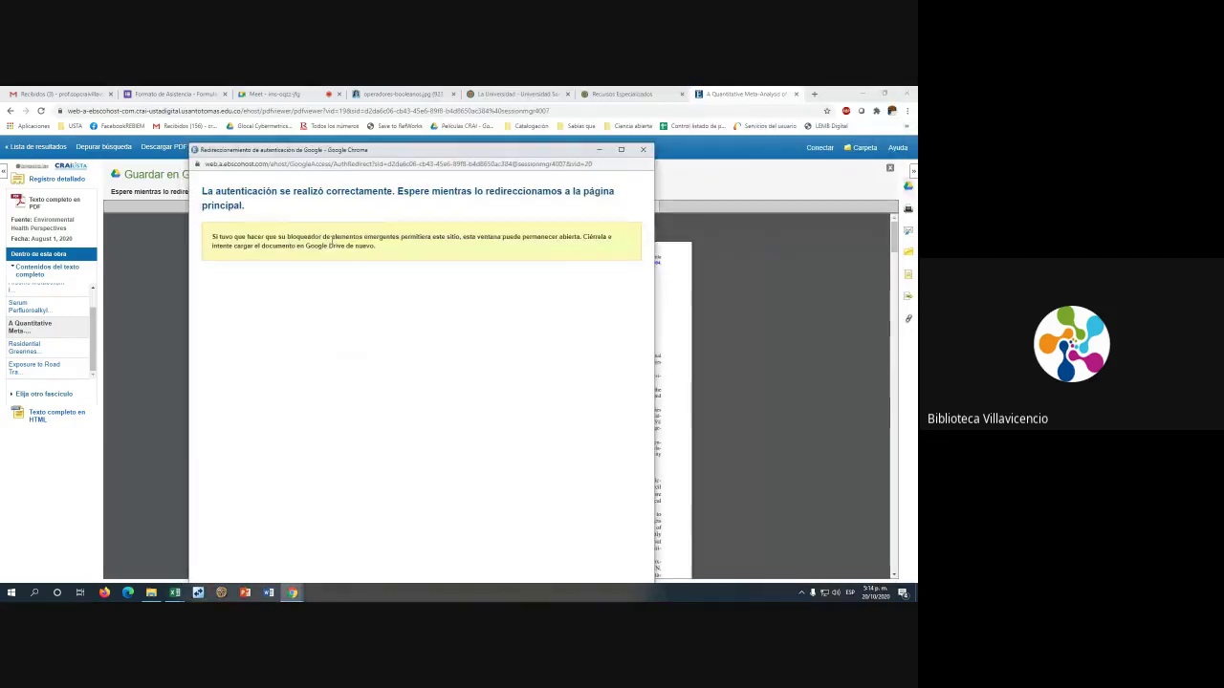
left_click(642, 149)
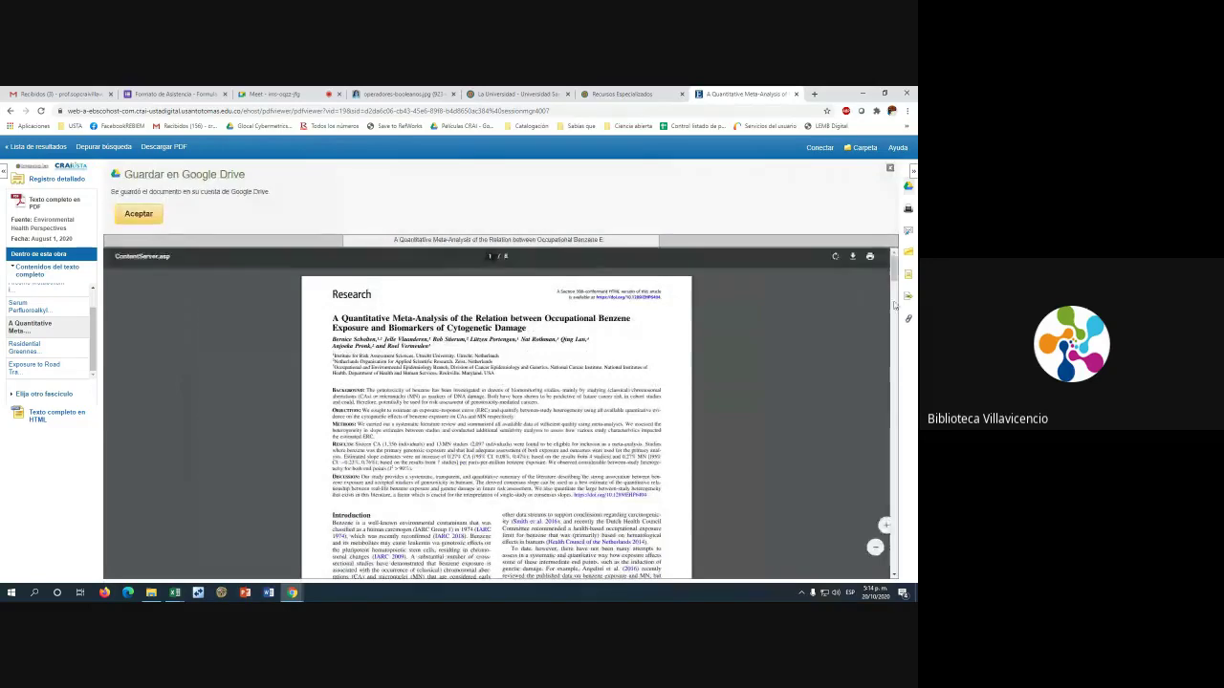
Review the saved-to-Drive confirmation message and accept it
left_click_drag(125, 174, 260, 177)
left_click_drag(113, 191, 275, 191)
left_click(133, 213)
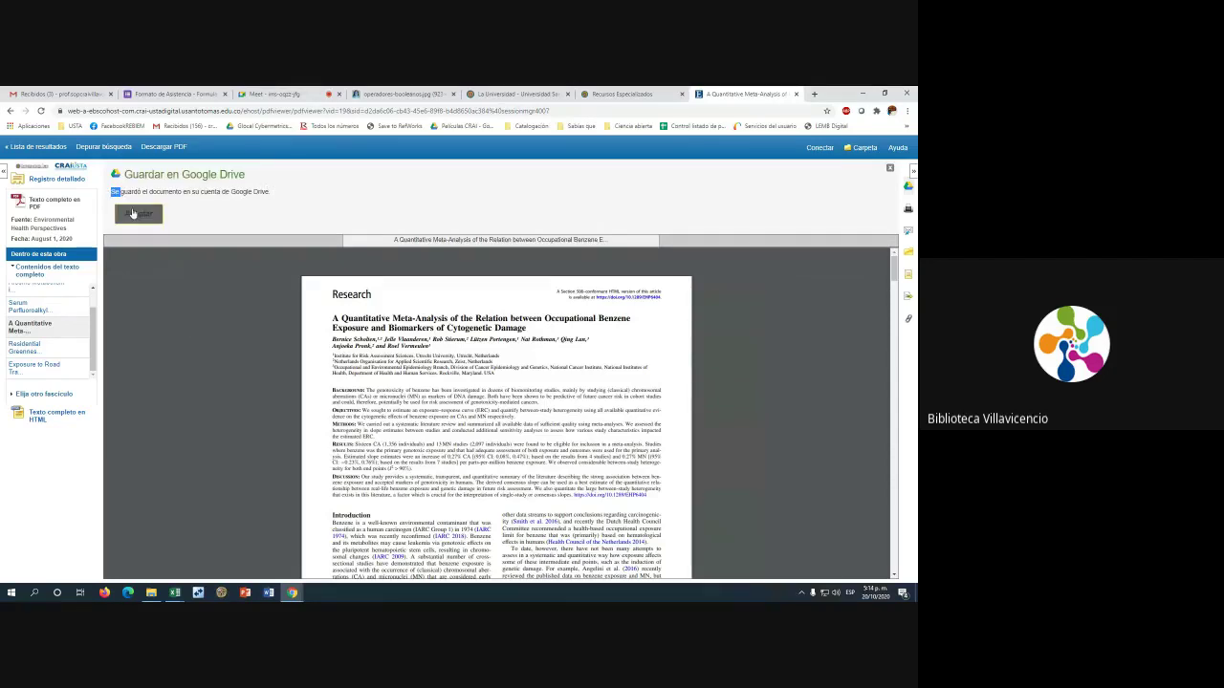
From the Gmail tab, launch Google Drive through the Google apps grid
left_click(66, 93)
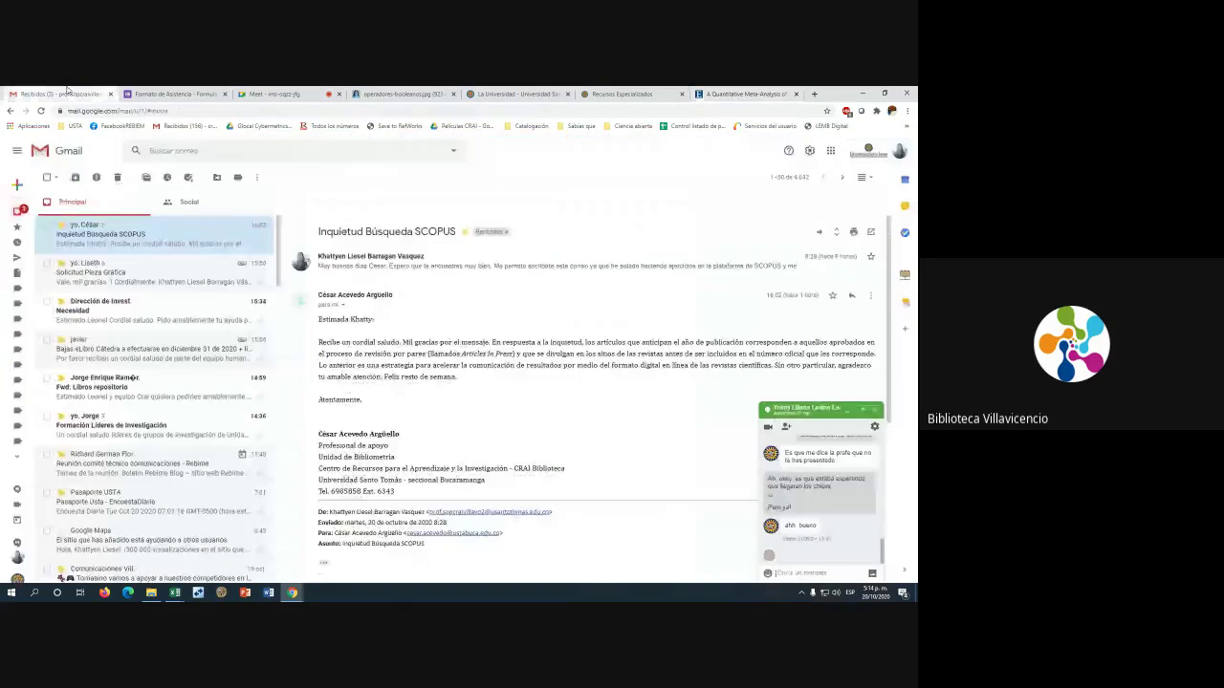
left_click(831, 151)
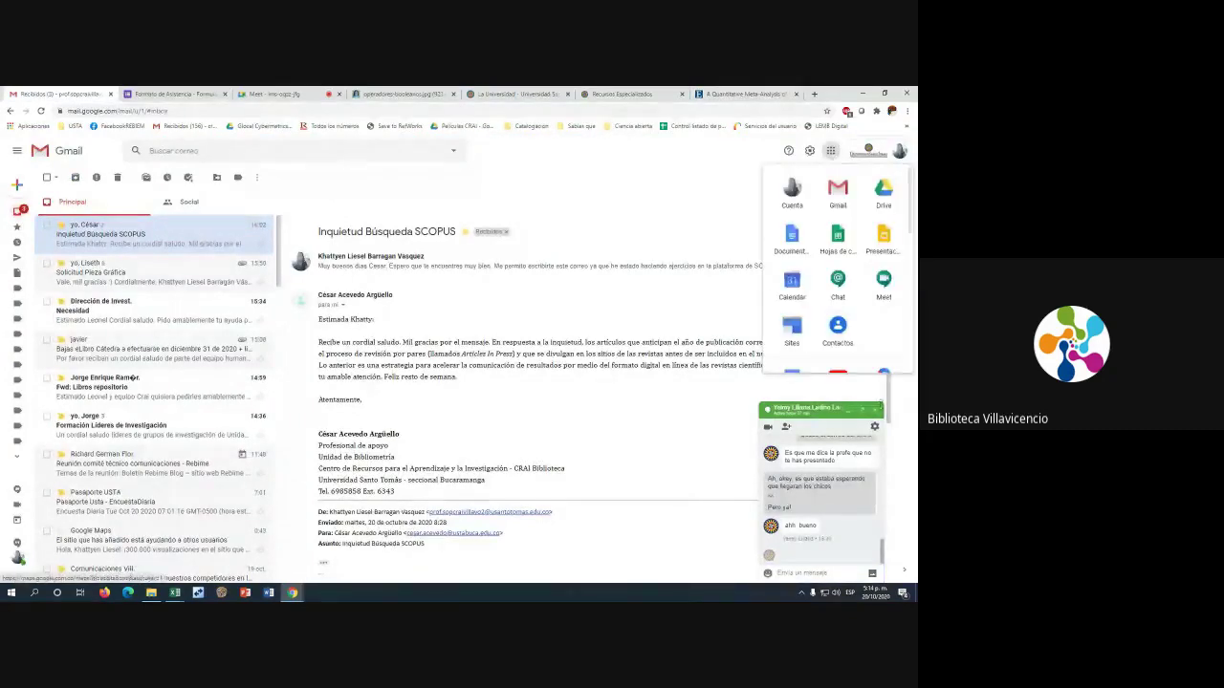
left_click(876, 409)
left_click(831, 151)
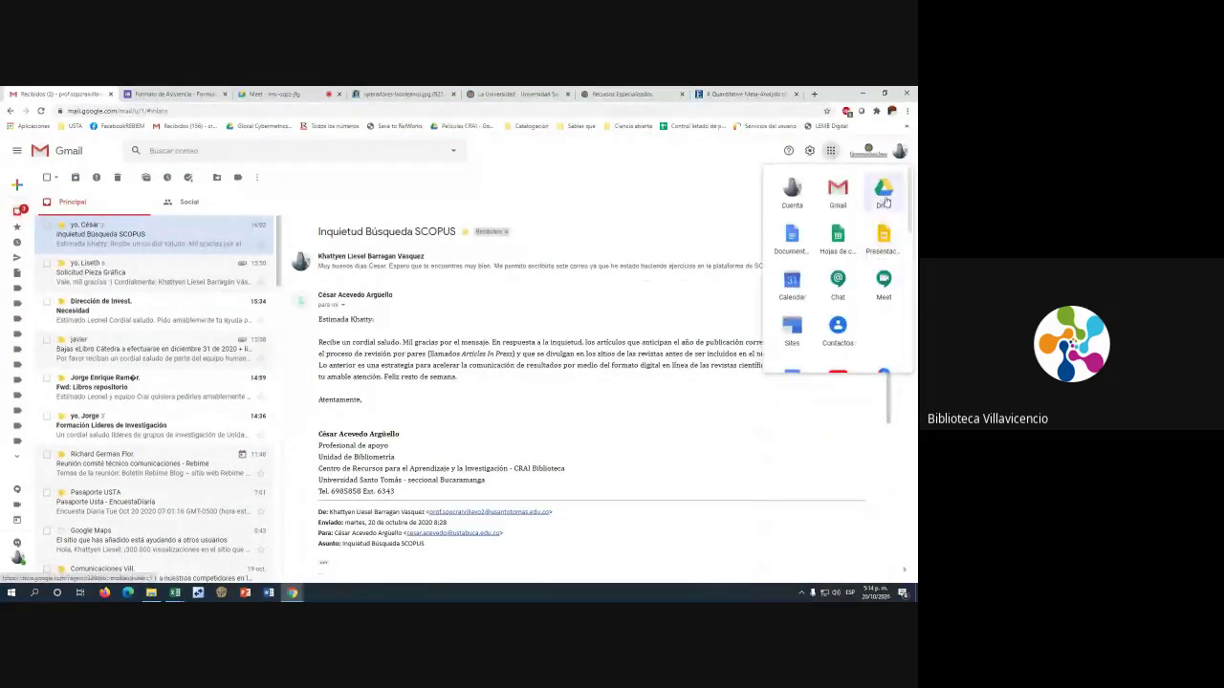
left_click(884, 196)
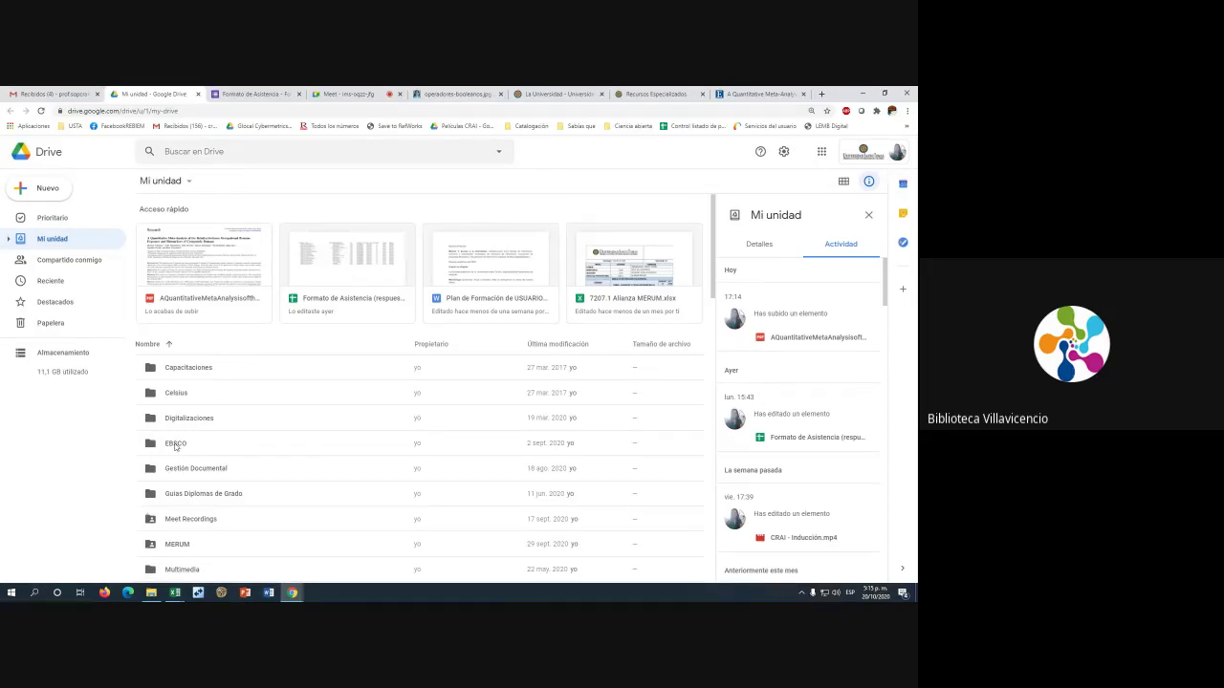
Open the EBSCO folder, preview the saved meta-analysis PDF, then return to the EBSCO tab
double_click(202, 447)
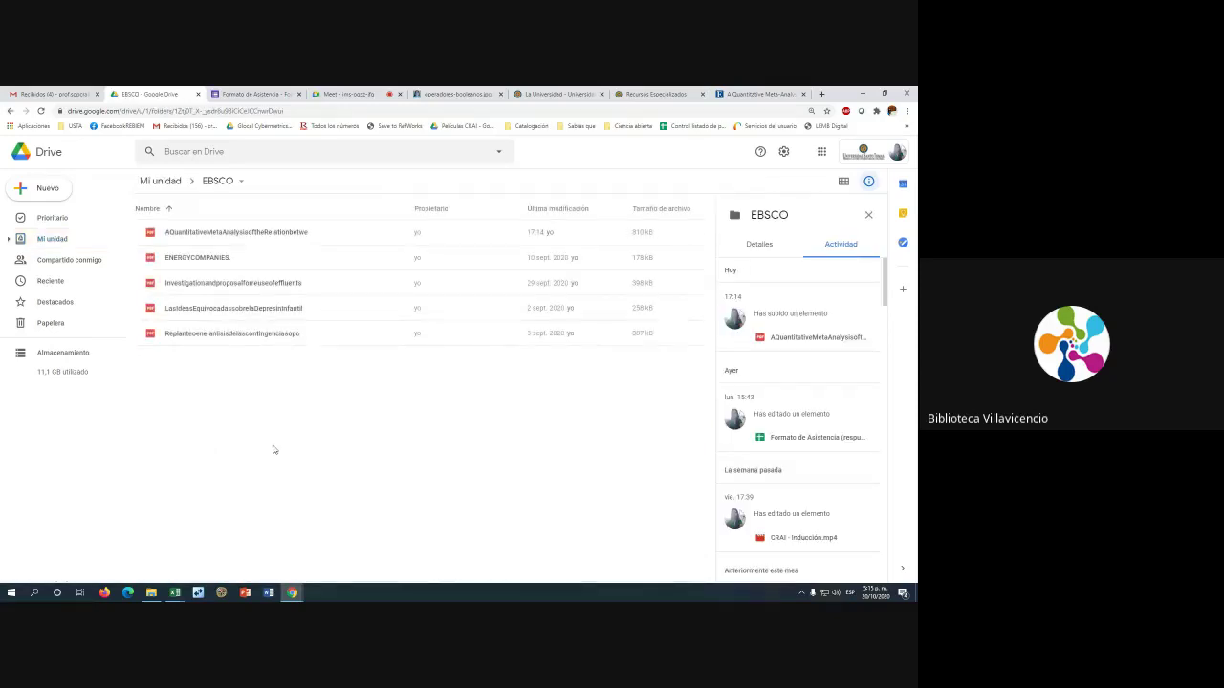
left_click(531, 238)
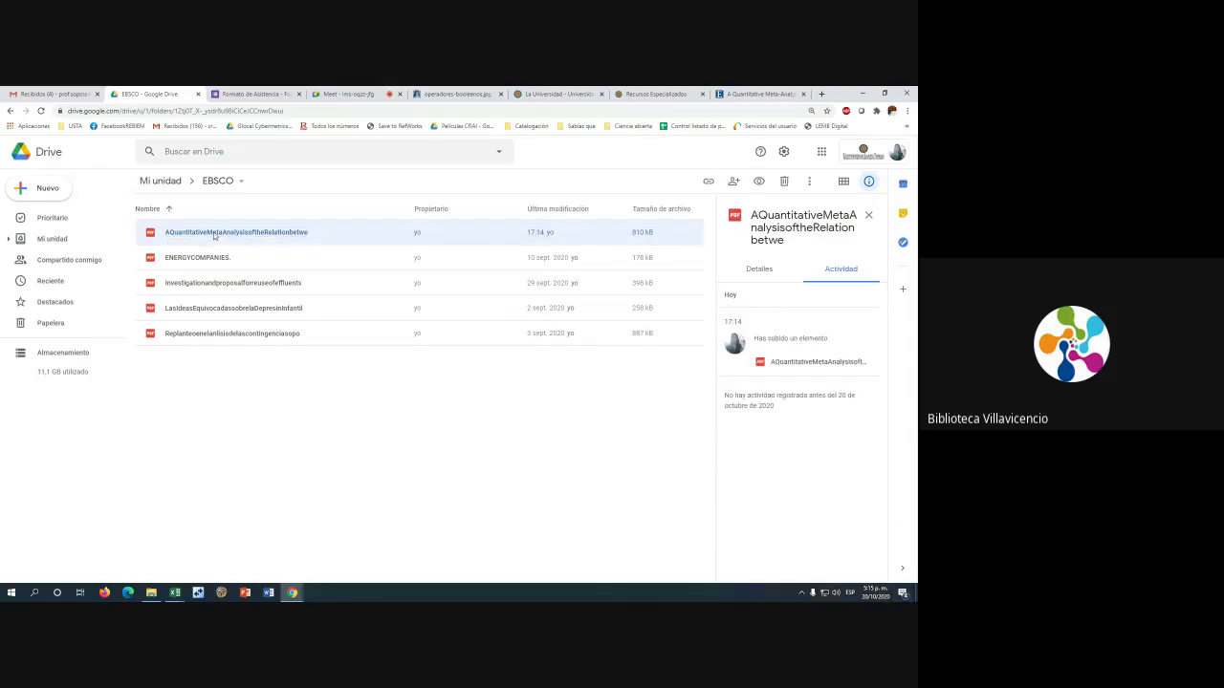
double_click(324, 226)
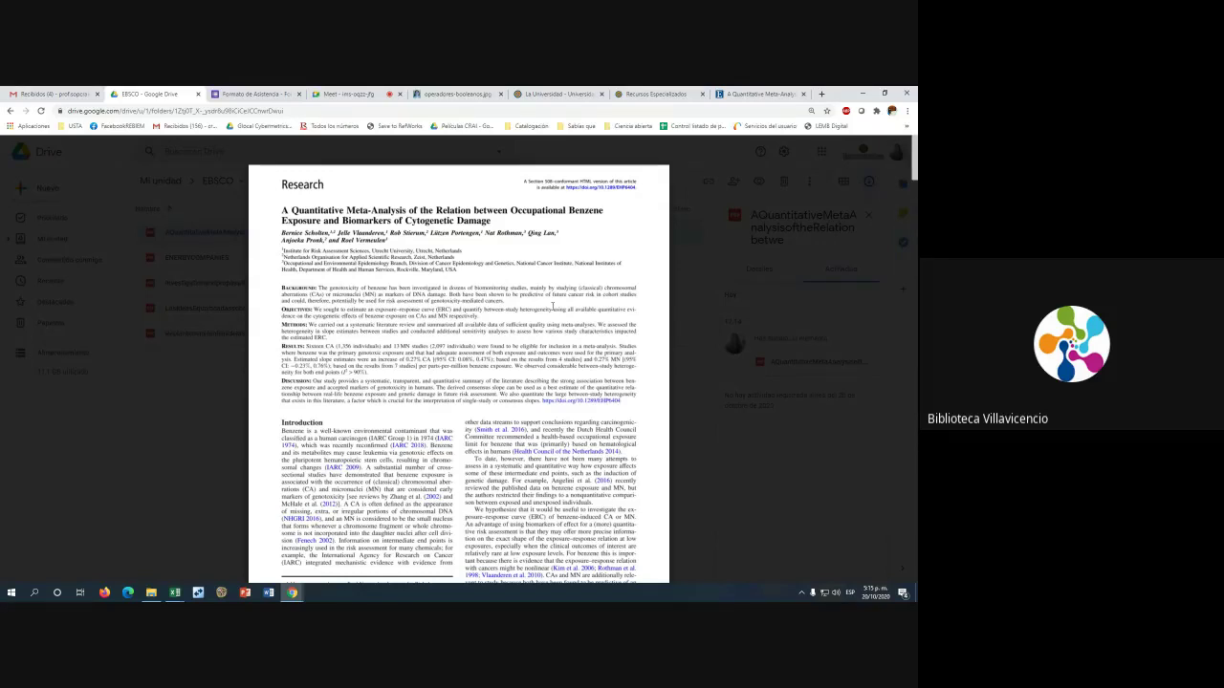
left_click(680, 268)
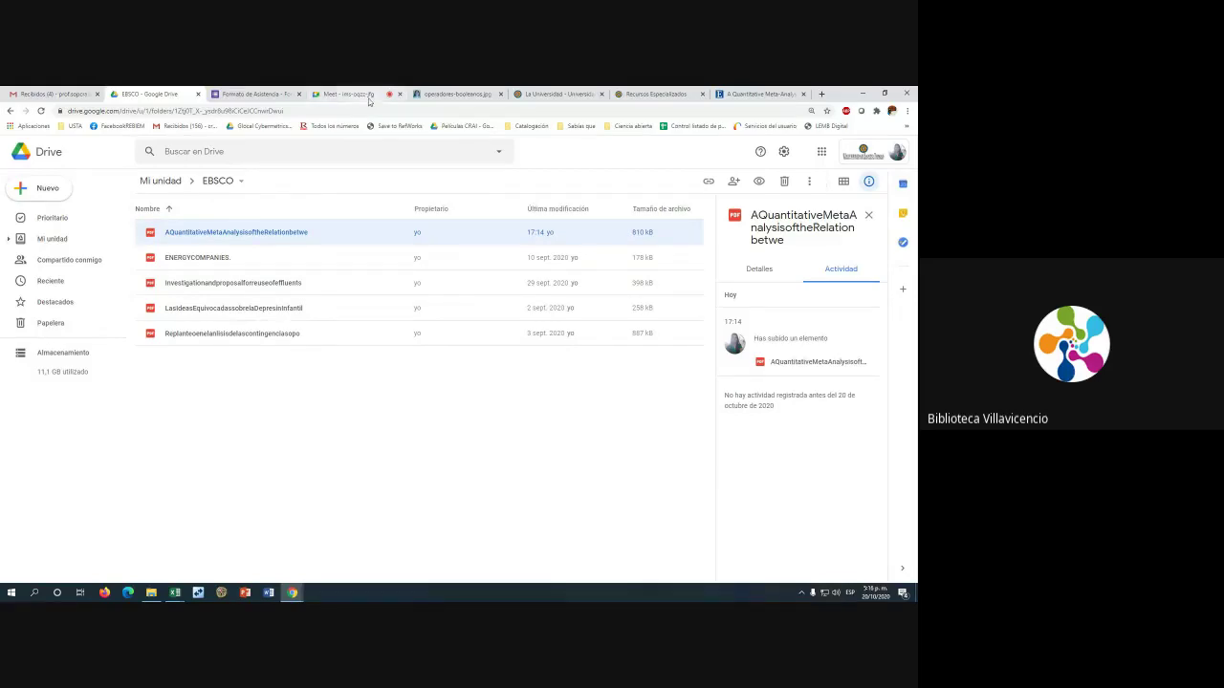
left_click(760, 94)
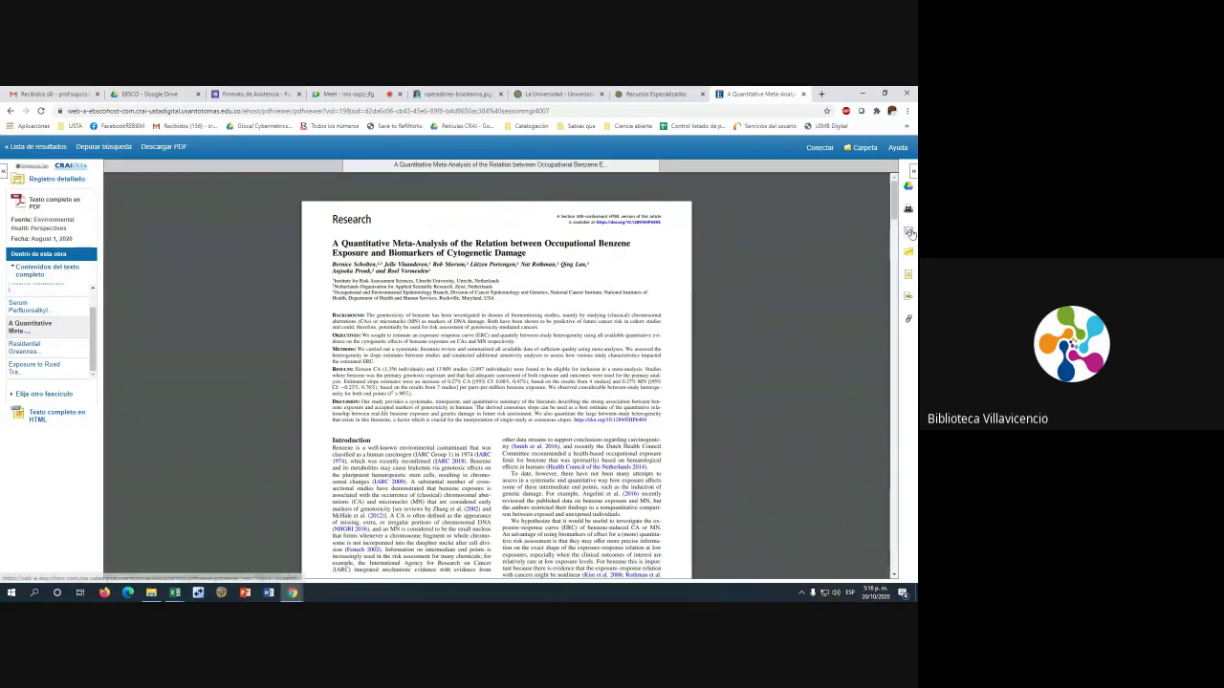
Open the article's e-mail form and enter the recipient's e-mail address
left_click(910, 233)
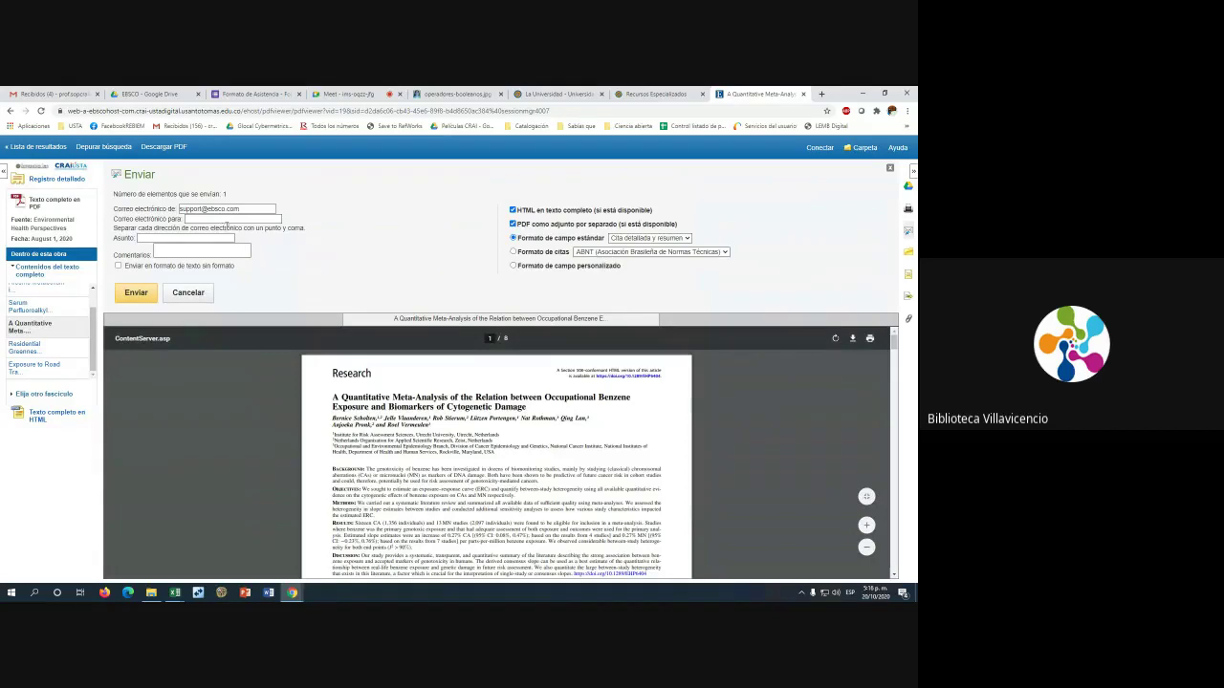
left_click_drag(248, 207, 195, 209)
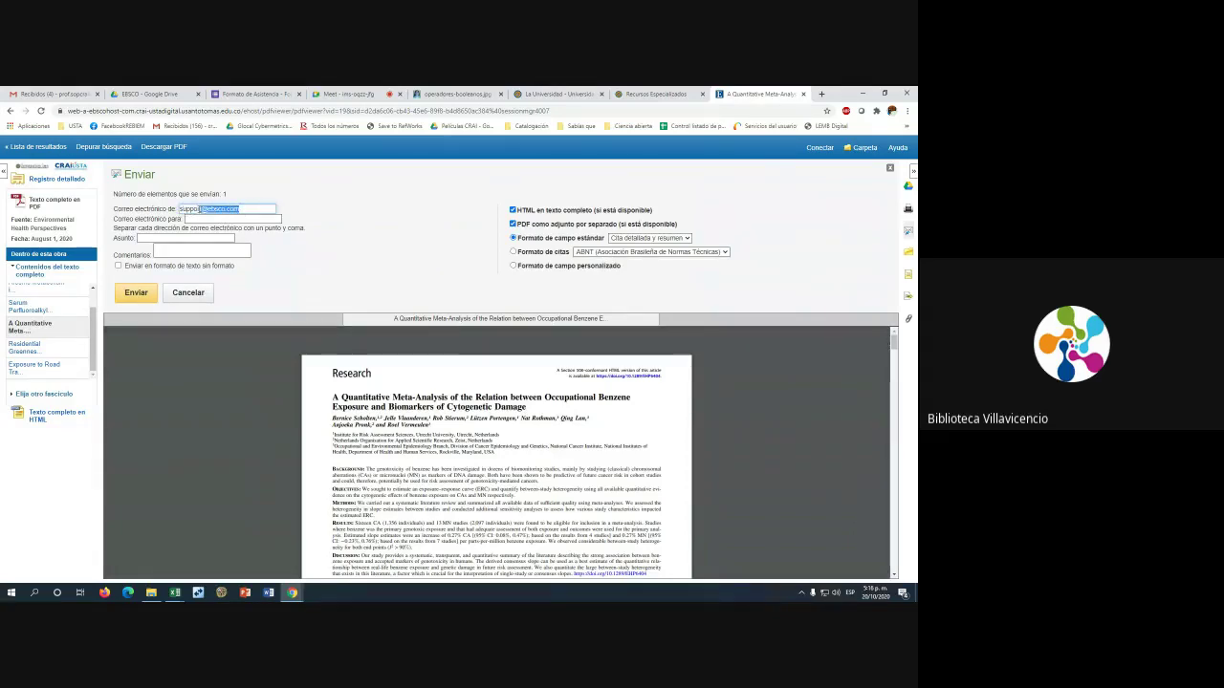
left_click(196, 221)
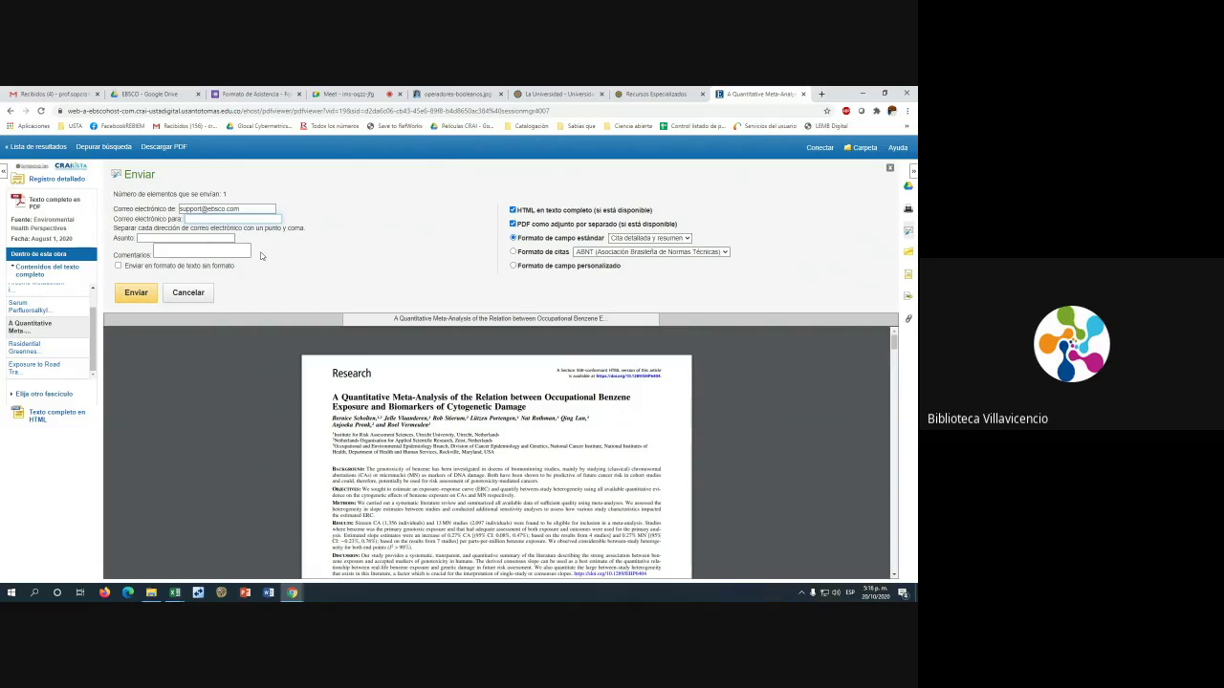
left_click(262, 246)
Set the subject to Documento and begin writing a short comment
left_click(146, 239)
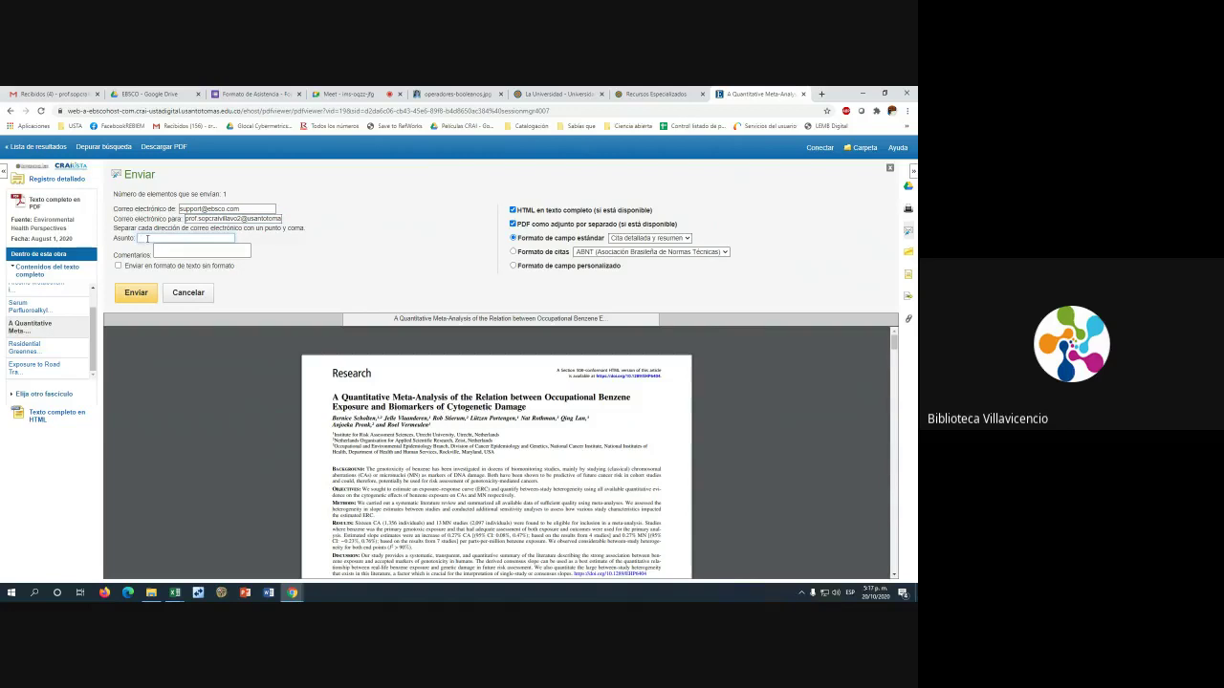
type("Documento")
left_click(162, 250)
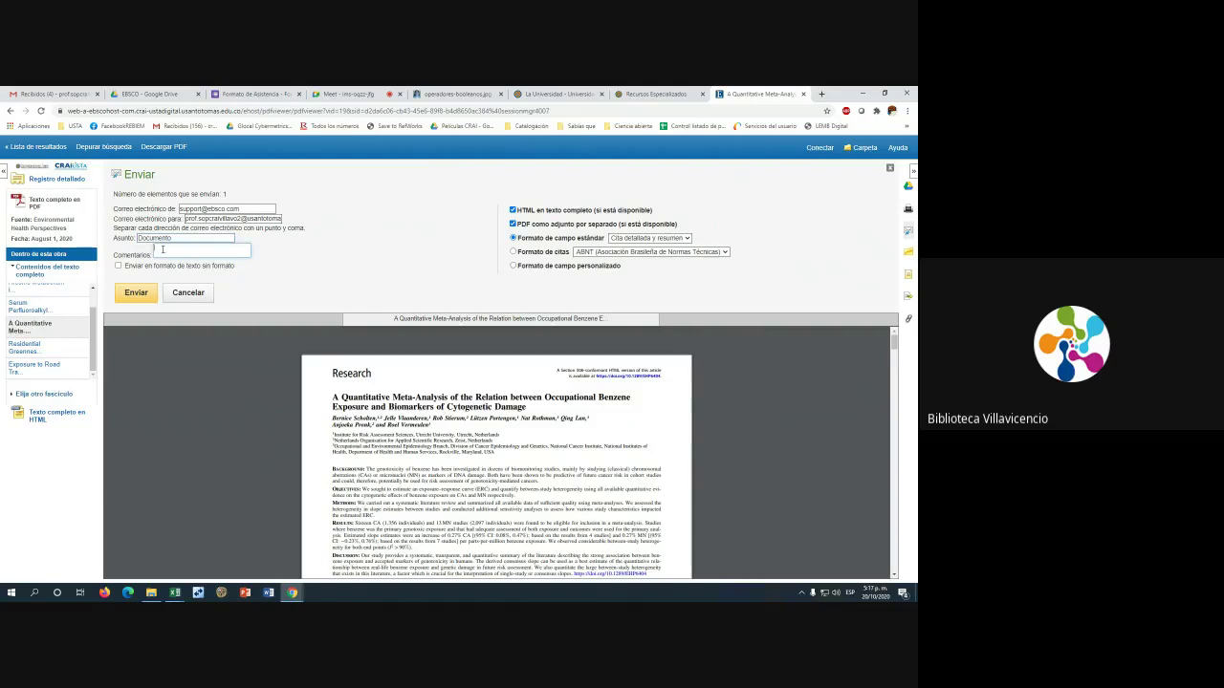
type("El")
type(" l")
type("eer")
Send the Documento e-mail, close the sent confirmation and check the Gmail inbox
left_click(135, 299)
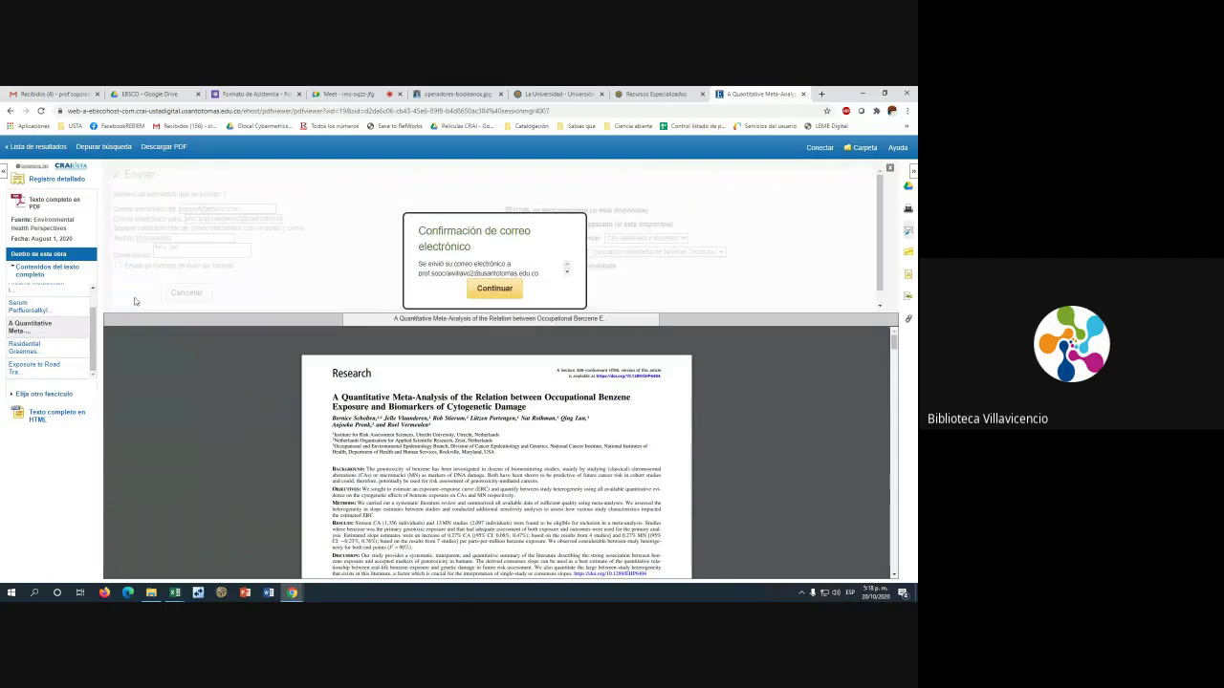
left_click(567, 273)
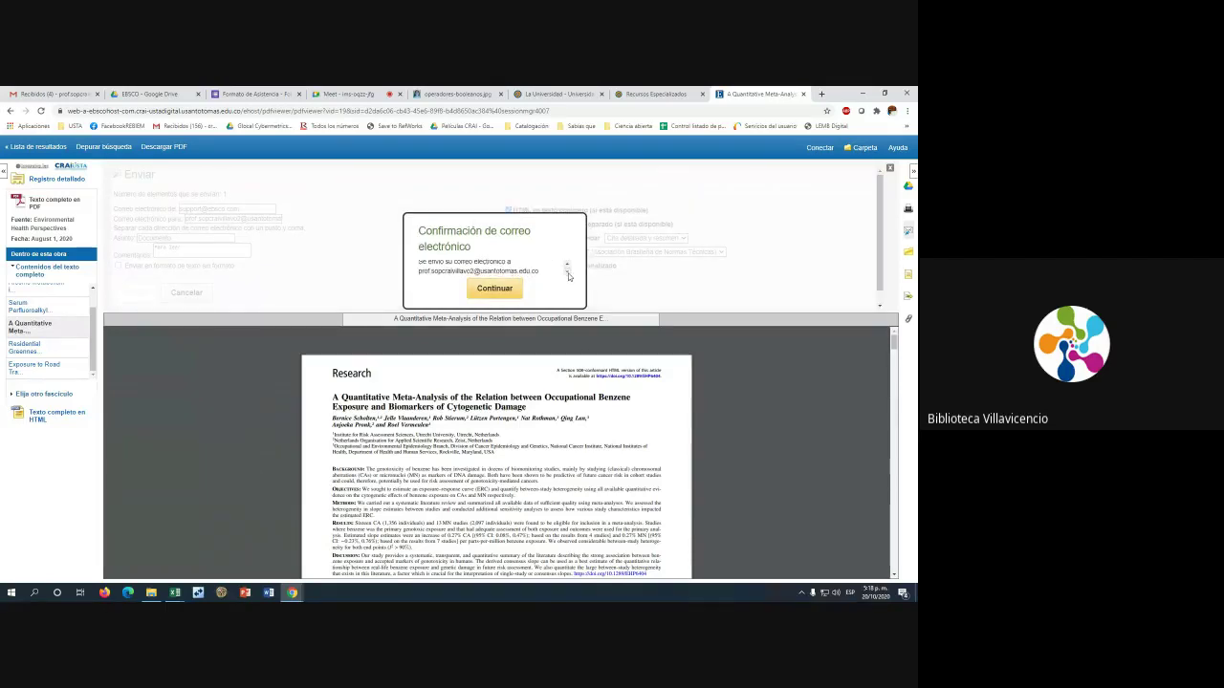
left_click(567, 267)
scroll(567, 268, "down", 1)
left_click_drag(416, 270, 496, 298)
left_click(496, 297)
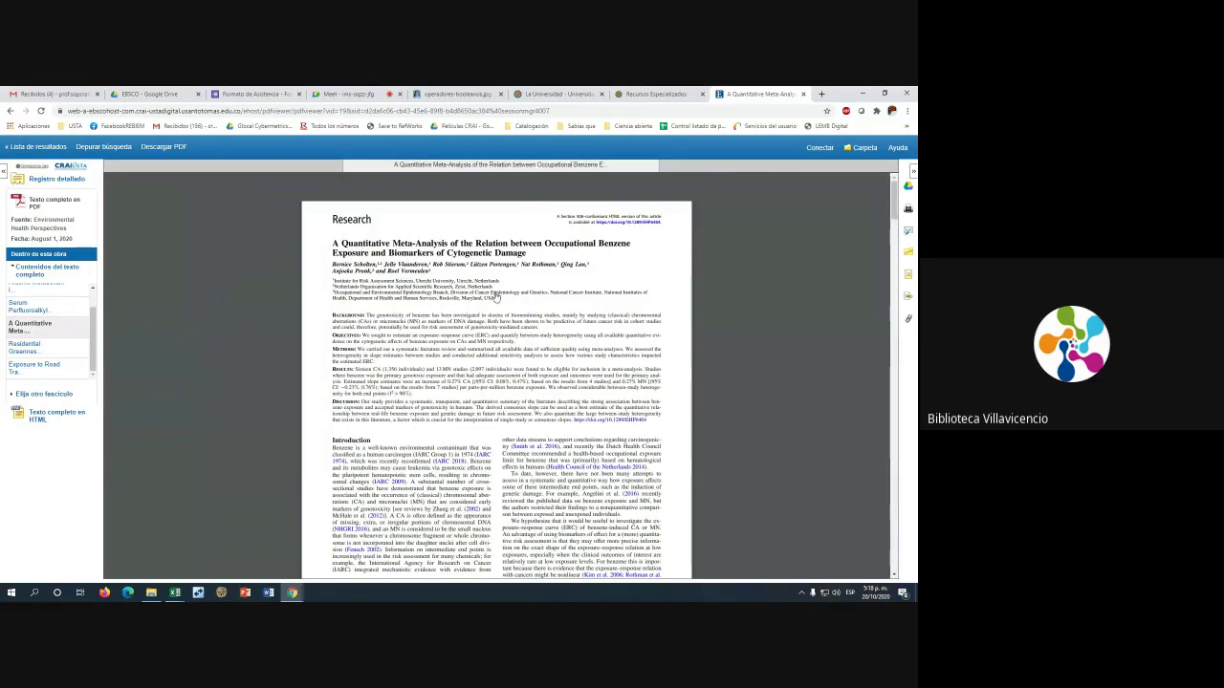
left_click(52, 94)
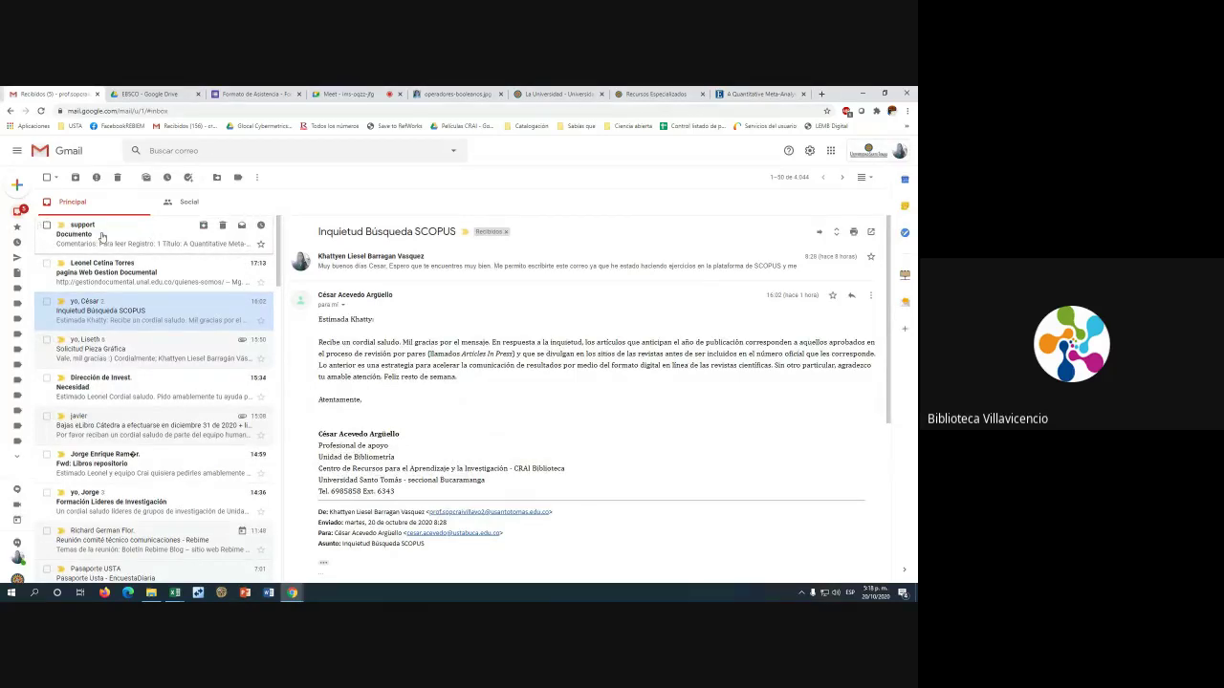
Open the Documento e-mail and highlight parts of the EBSCO record
left_click(102, 236)
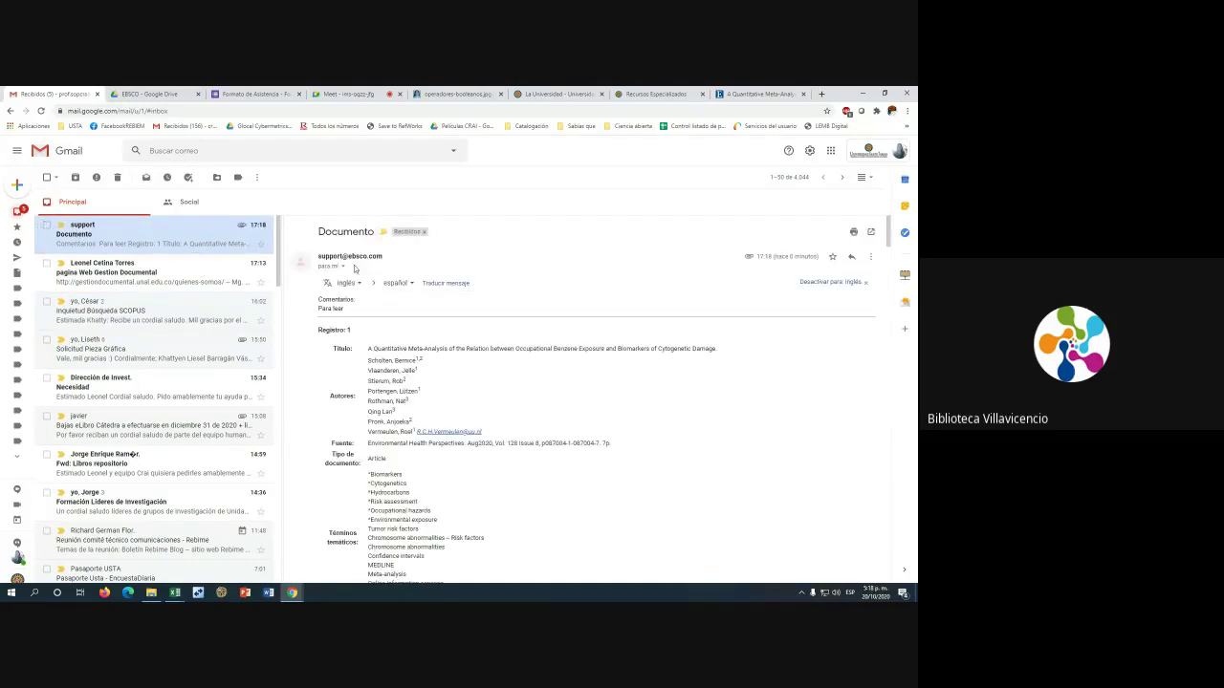
left_click_drag(320, 254, 359, 256)
scroll(333, 302, "down", 1)
left_click_drag(334, 302, 465, 357)
Scroll down to the PDF attachment, then return to the EBSCO folder in Google Drive
scroll(464, 357, "down", 3)
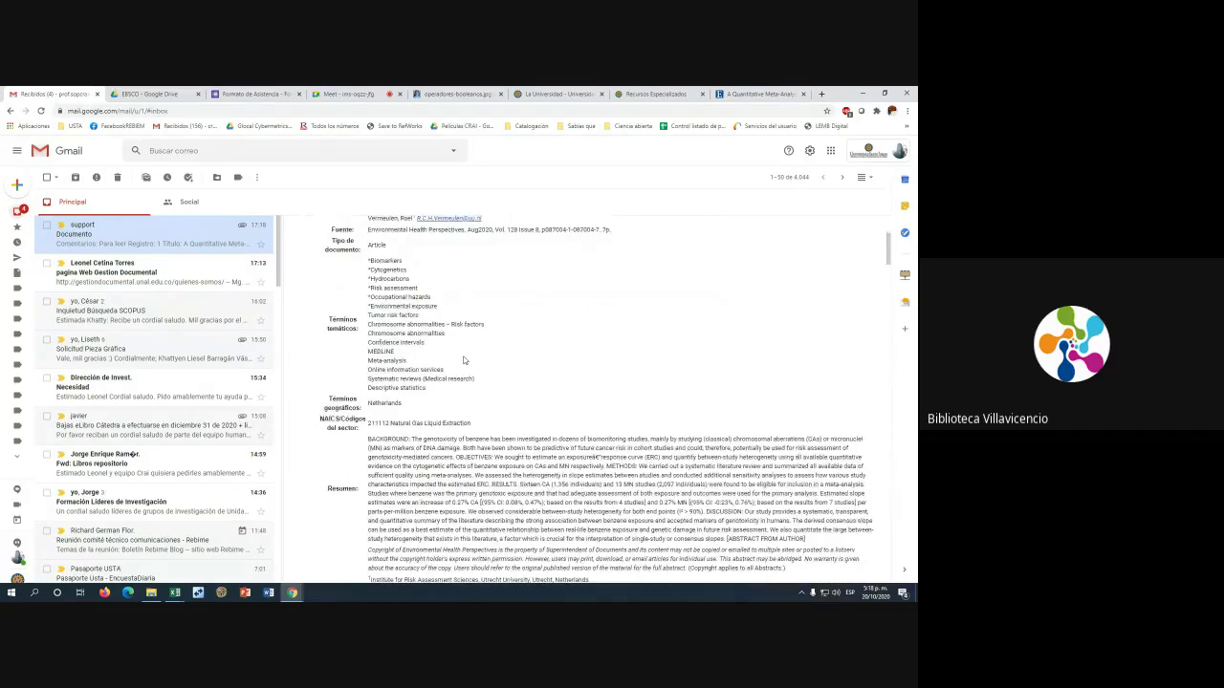
scroll(463, 360, "down", 4)
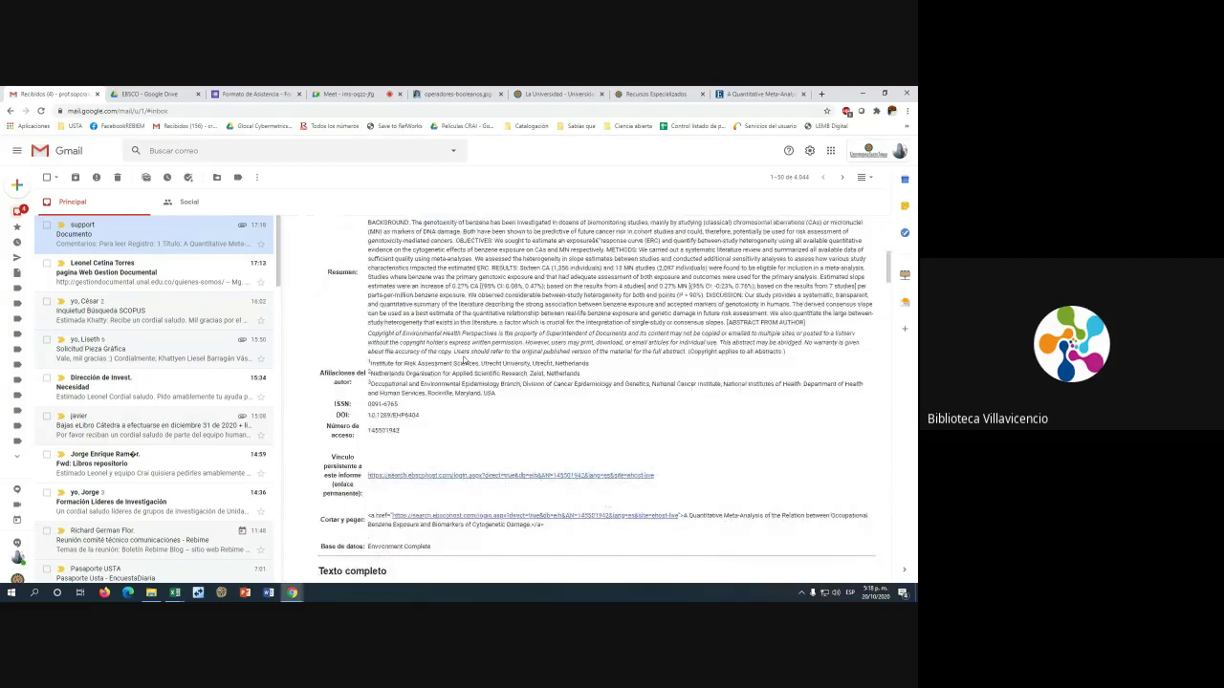
scroll(464, 359, "down", 3)
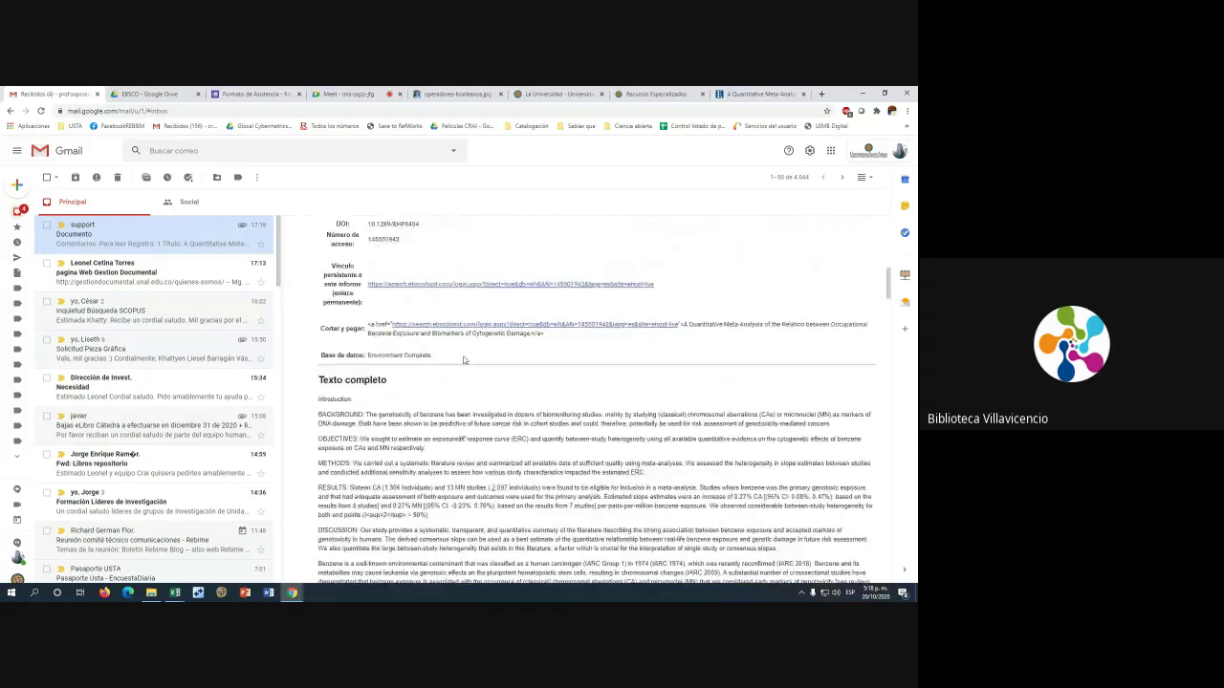
scroll(464, 359, "down", 3)
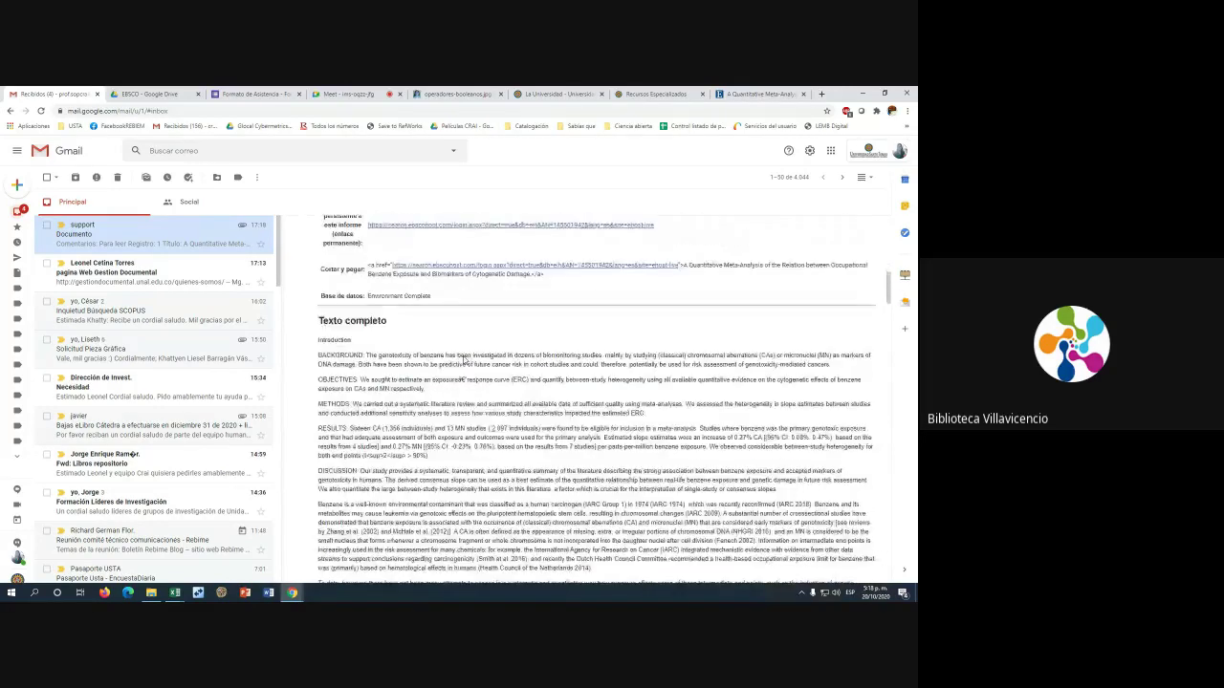
scroll(424, 331, "down", 15)
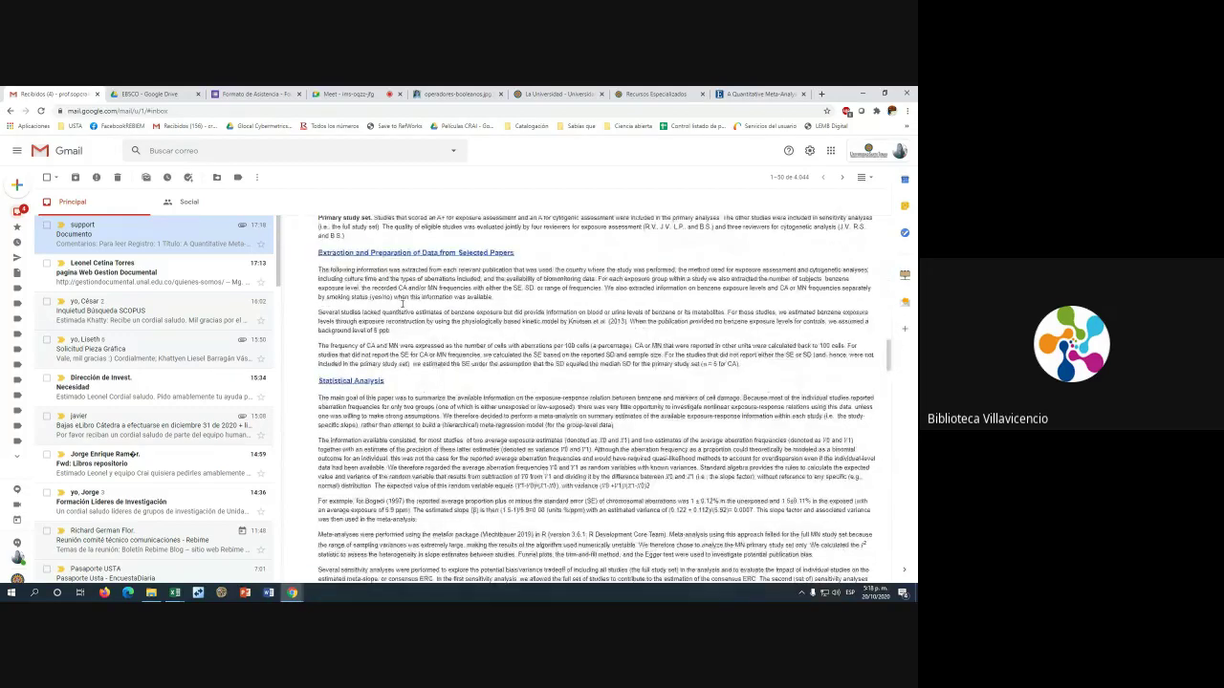
scroll(403, 303, "down", 10)
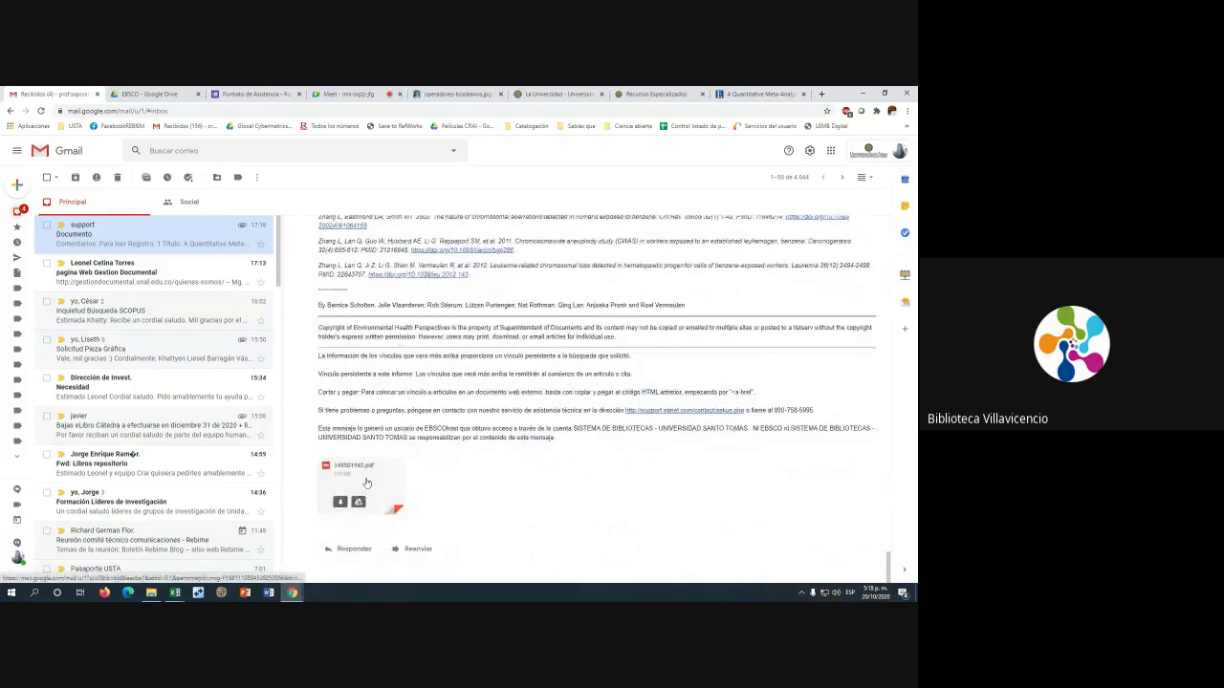
scroll(363, 481, "up", 1)
scroll(364, 481, "up", 10)
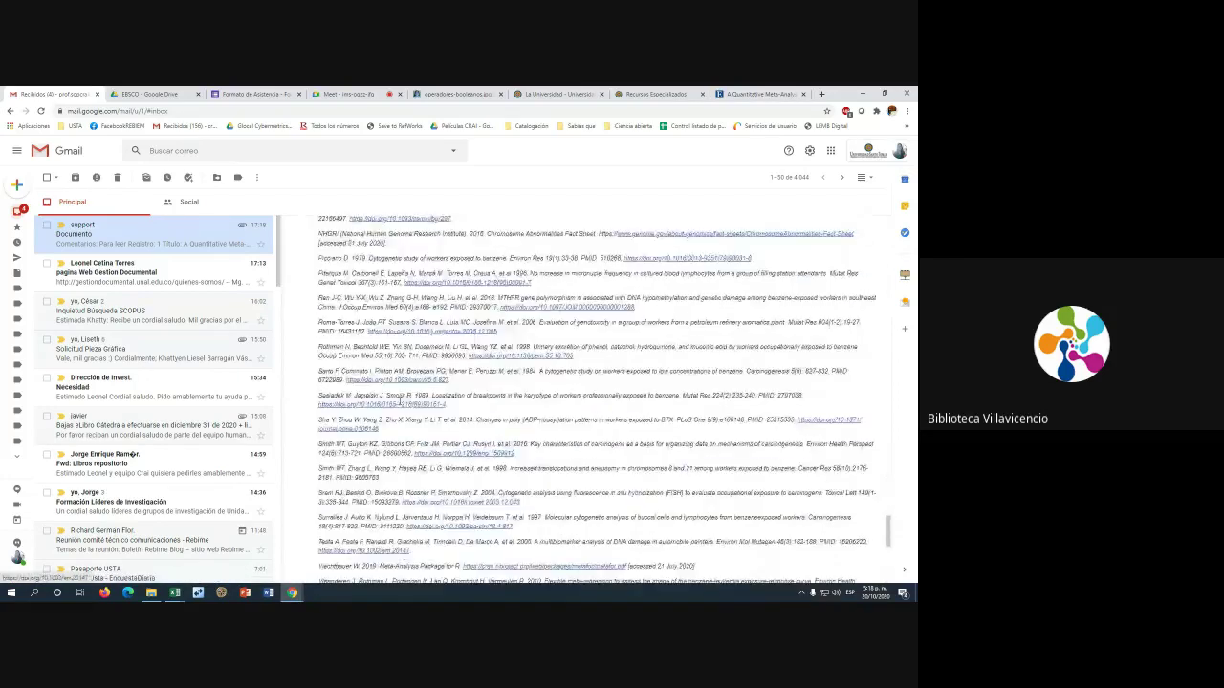
scroll(399, 400, "up", 2)
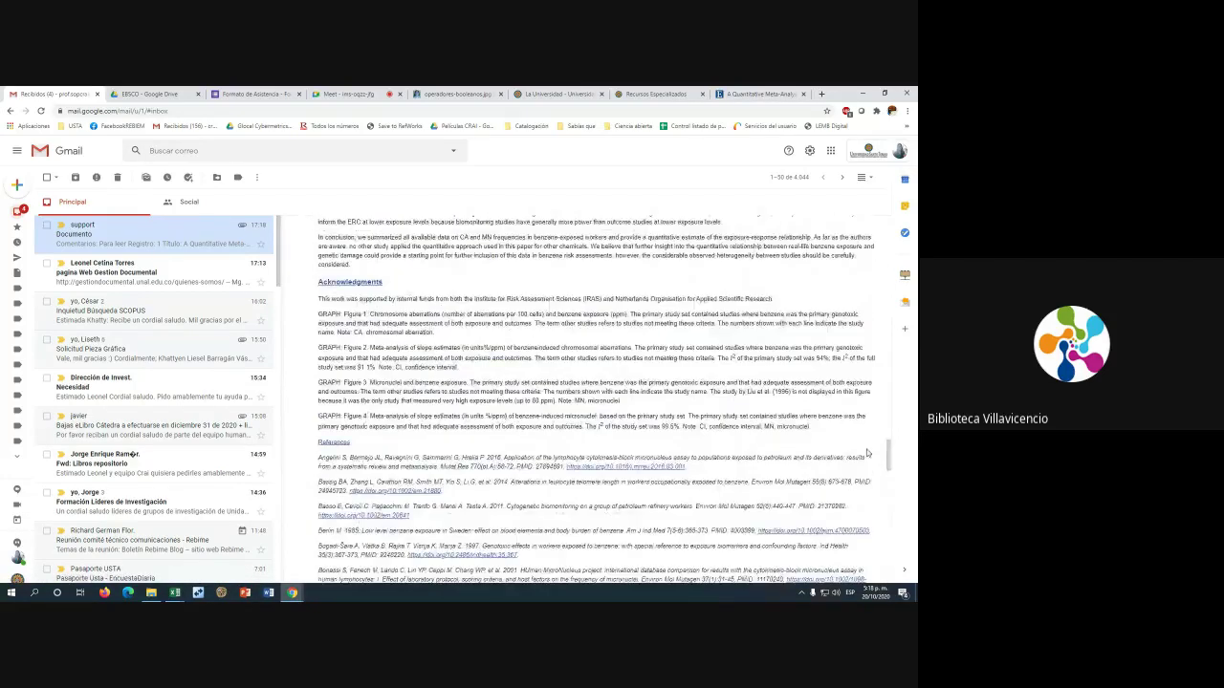
left_click_drag(889, 464, 881, 564)
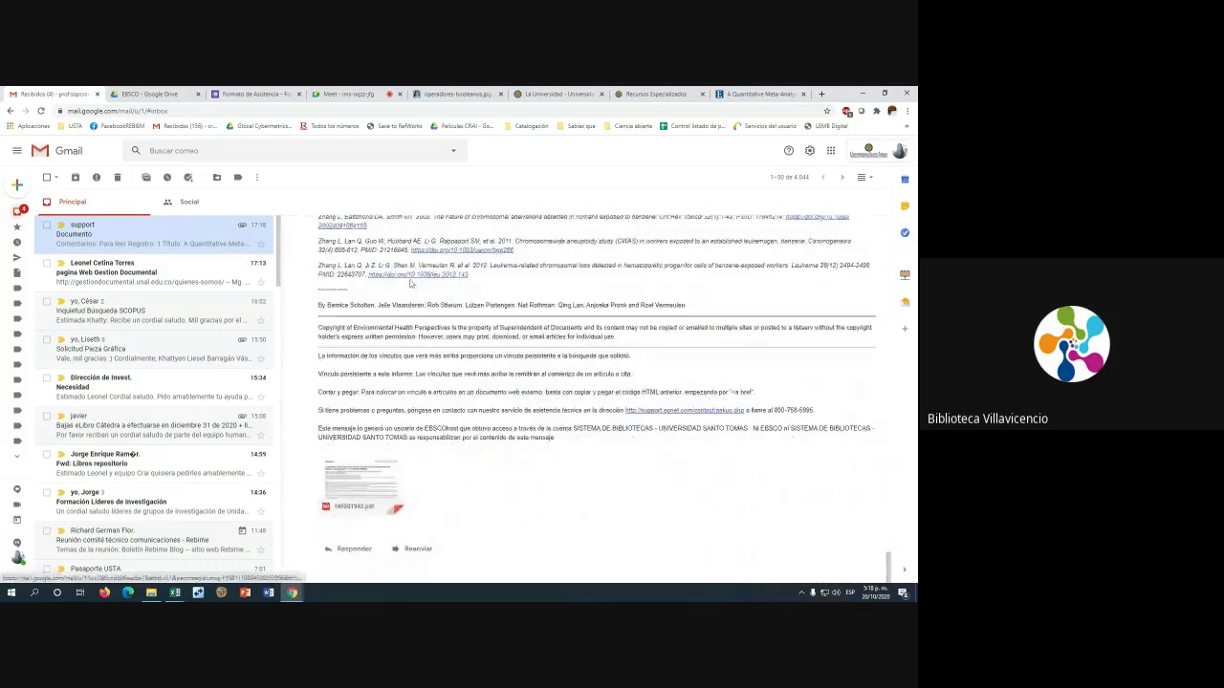
left_click(151, 94)
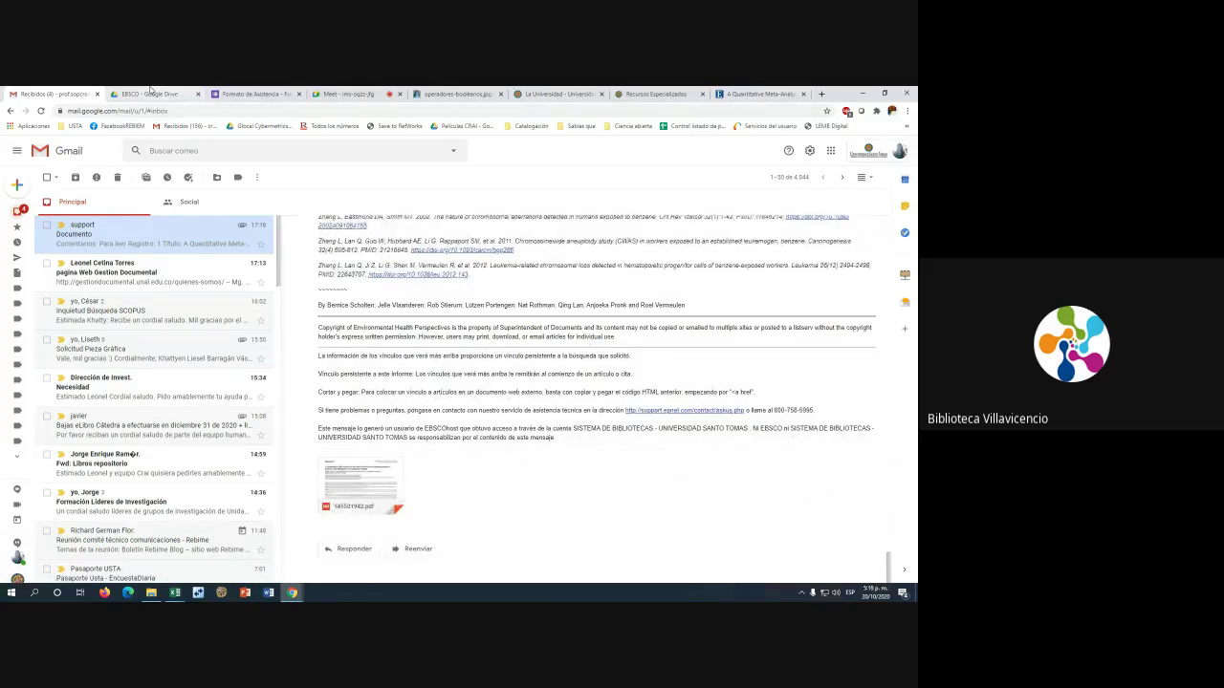
Return to the benzene article, toggle 'HTML en texto completo' in the e-mail options, then close them
left_click(757, 94)
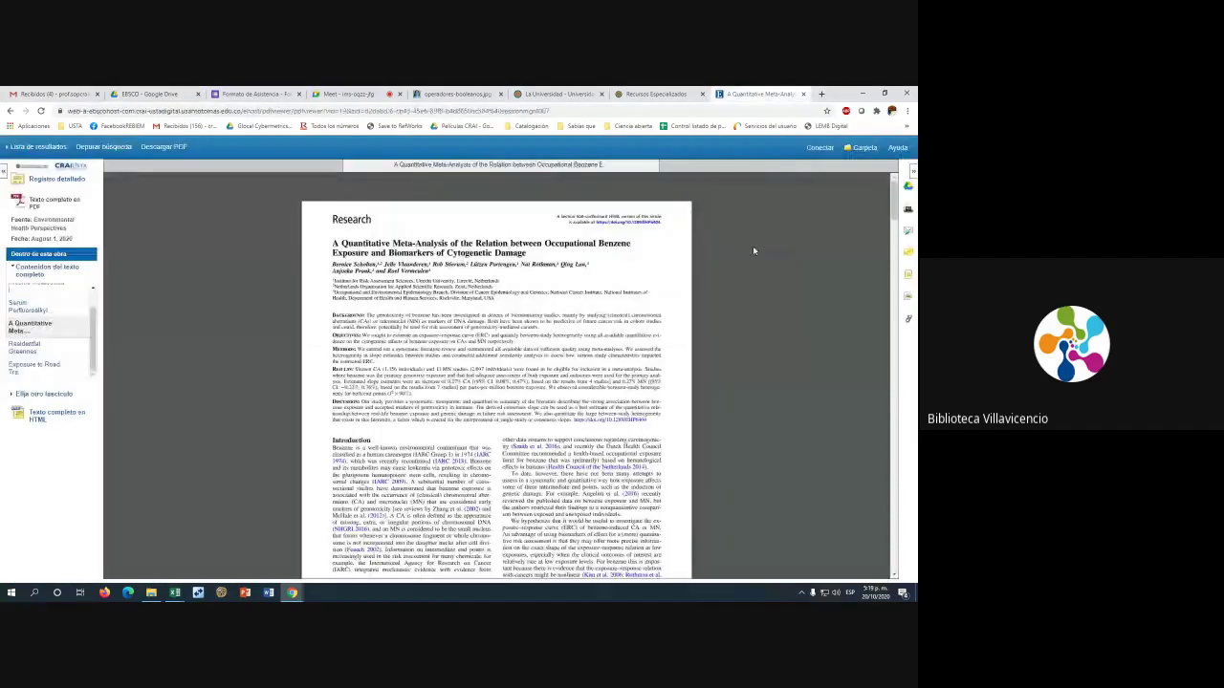
left_click(909, 234)
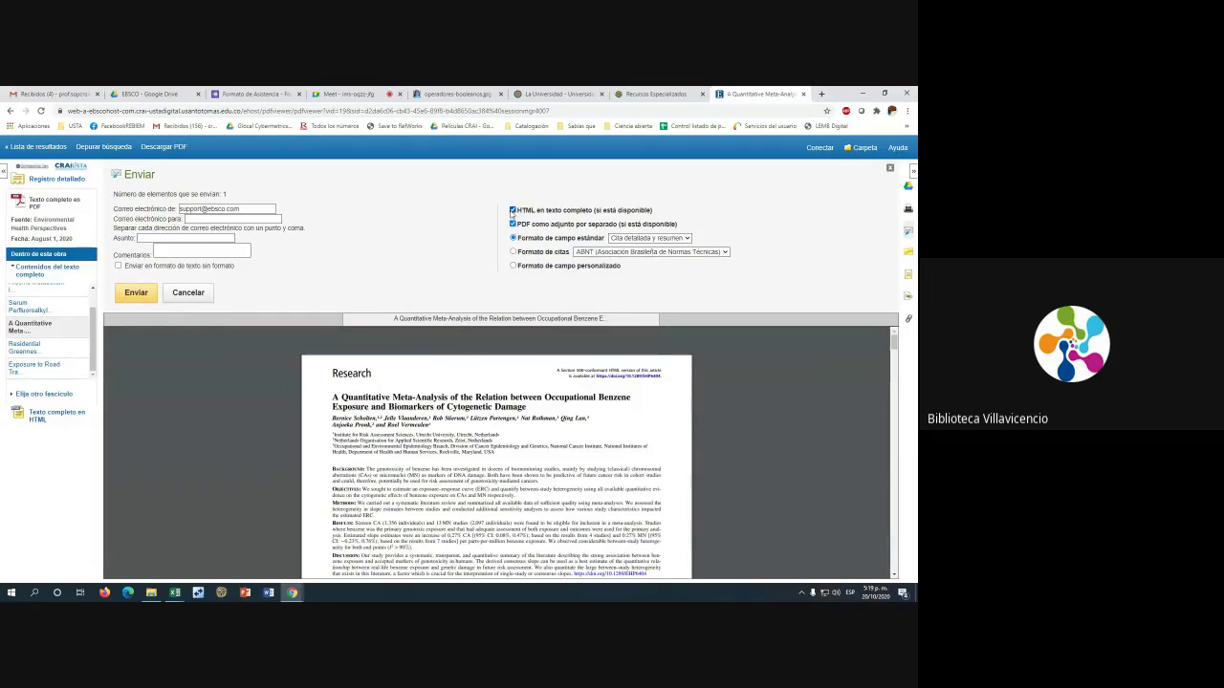
left_click(513, 211)
left_click(889, 169)
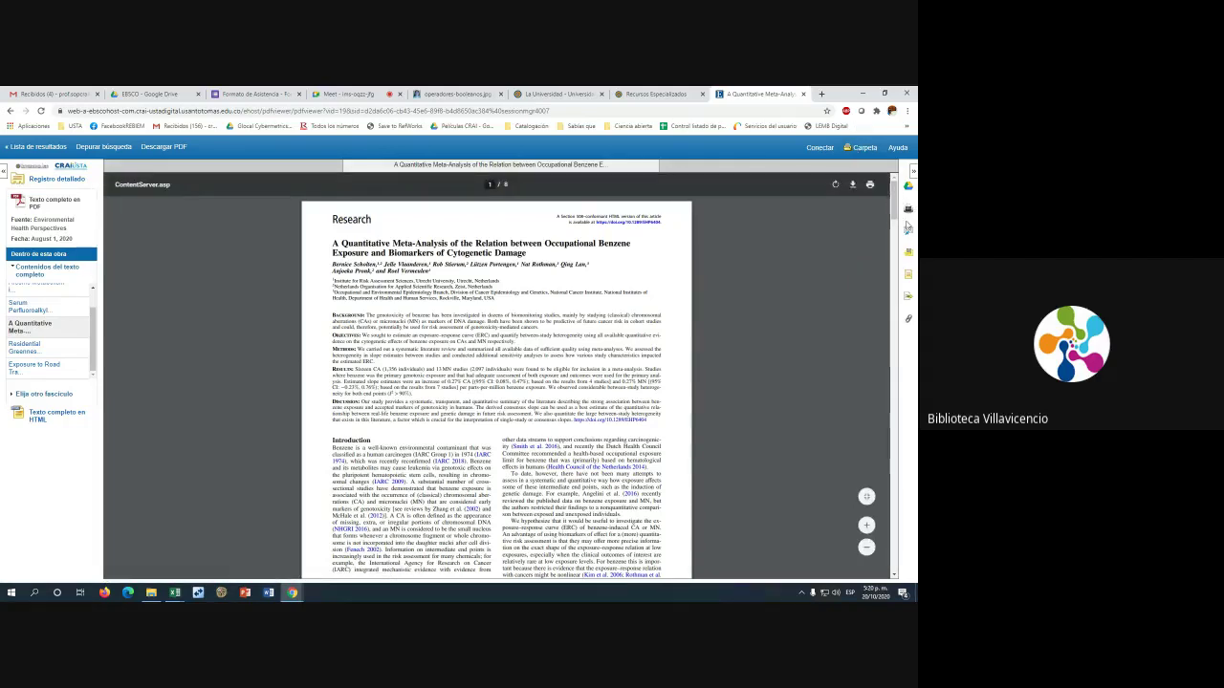
Show the article's 'Formato de citas' and highlight the ABNT and AMA reference headings
left_click(909, 275)
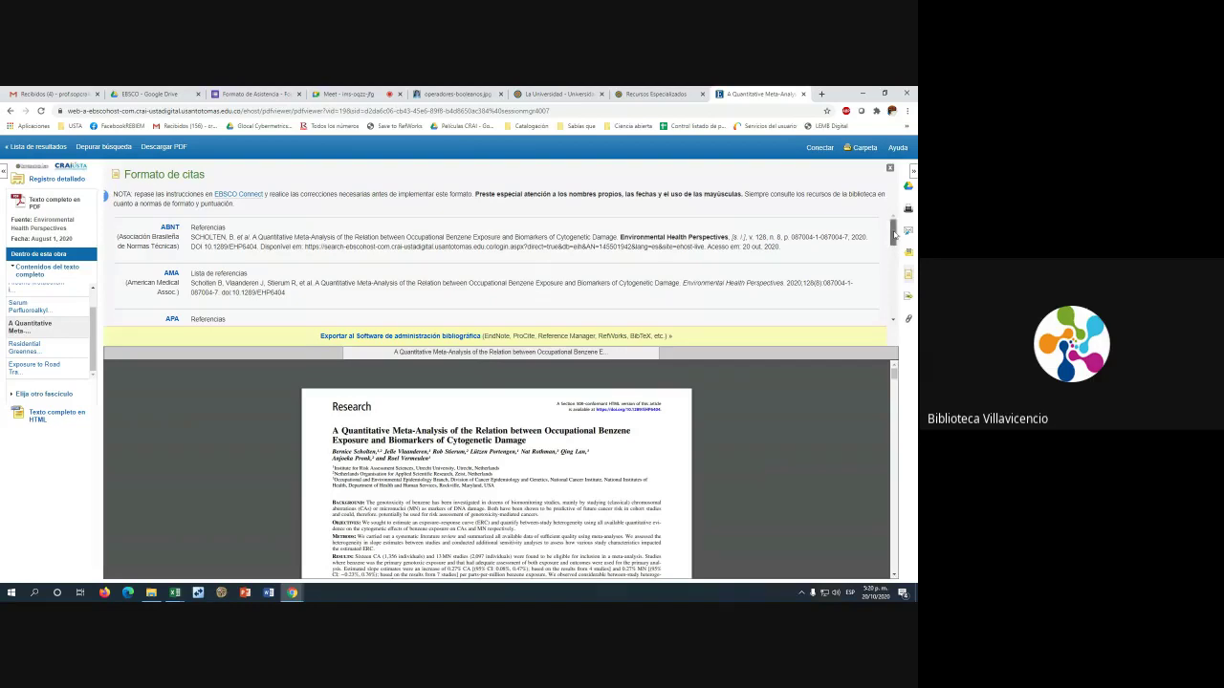
left_click_drag(891, 240, 897, 252)
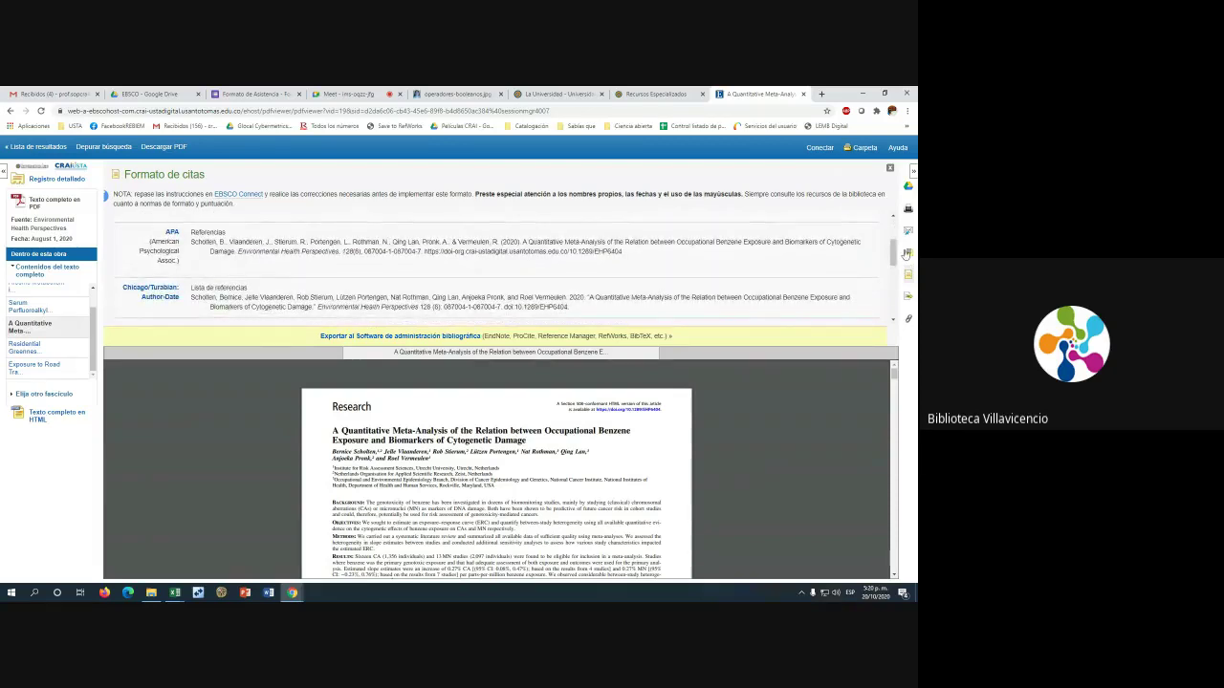
left_click_drag(896, 250, 896, 250)
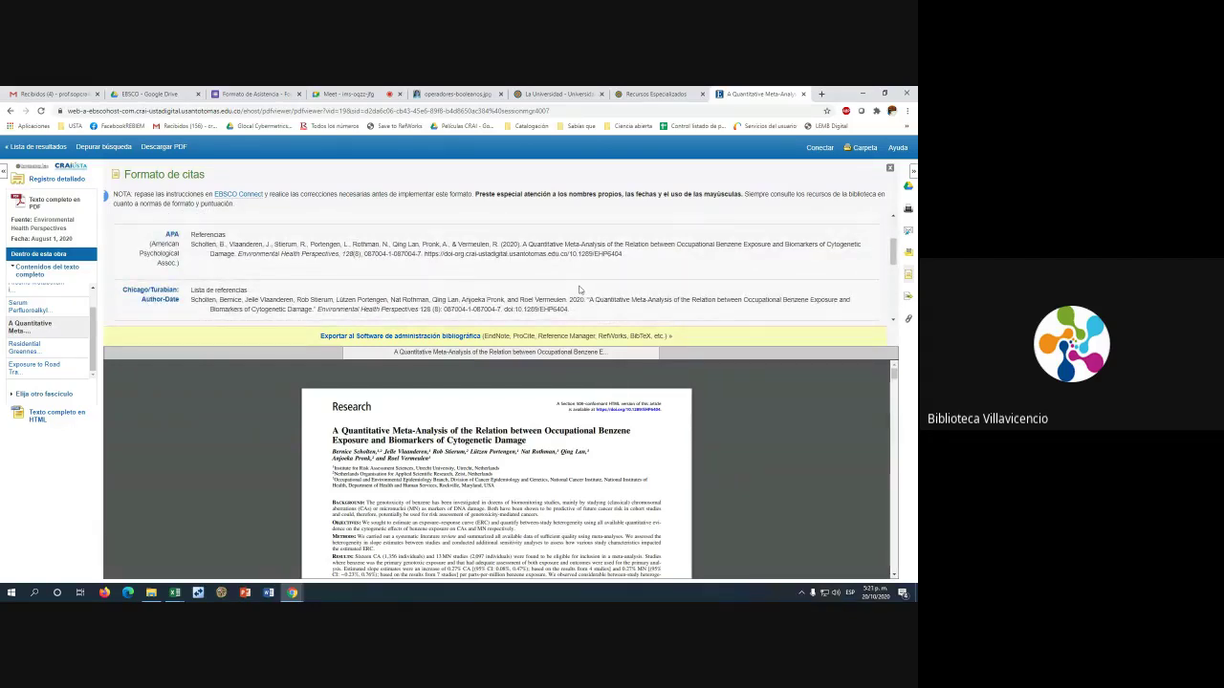
left_click_drag(894, 251, 894, 228)
left_click_drag(194, 228, 235, 228)
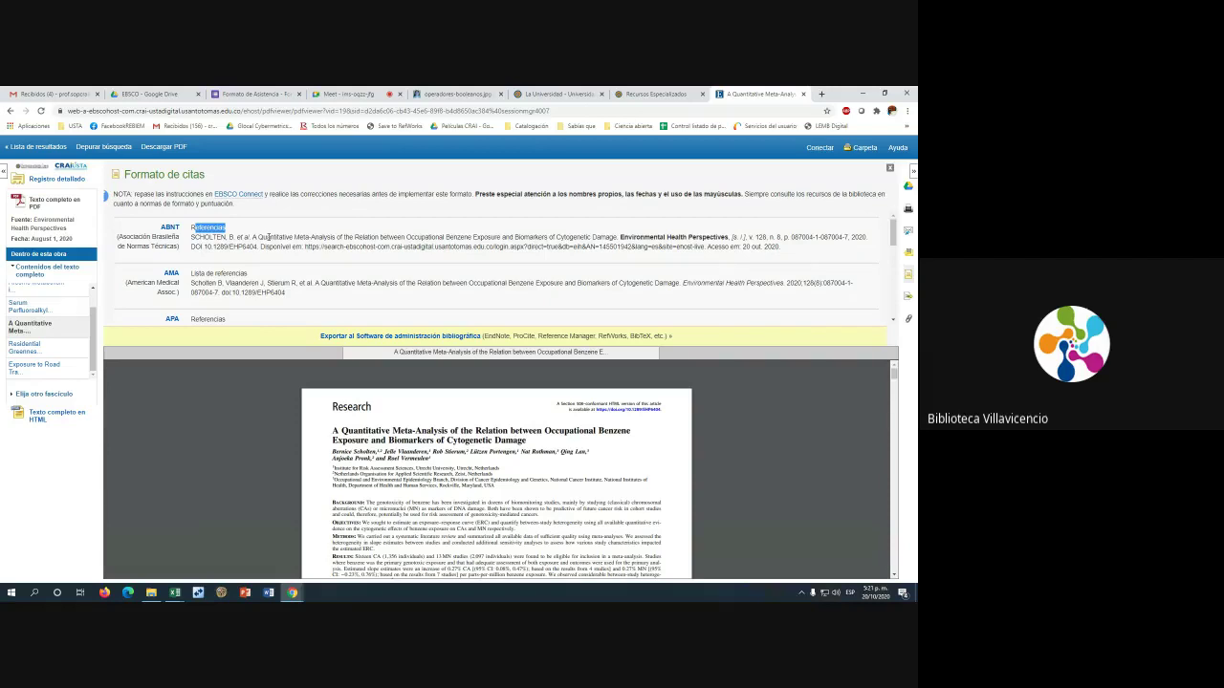
left_click(194, 226)
left_click_drag(189, 230, 198, 227)
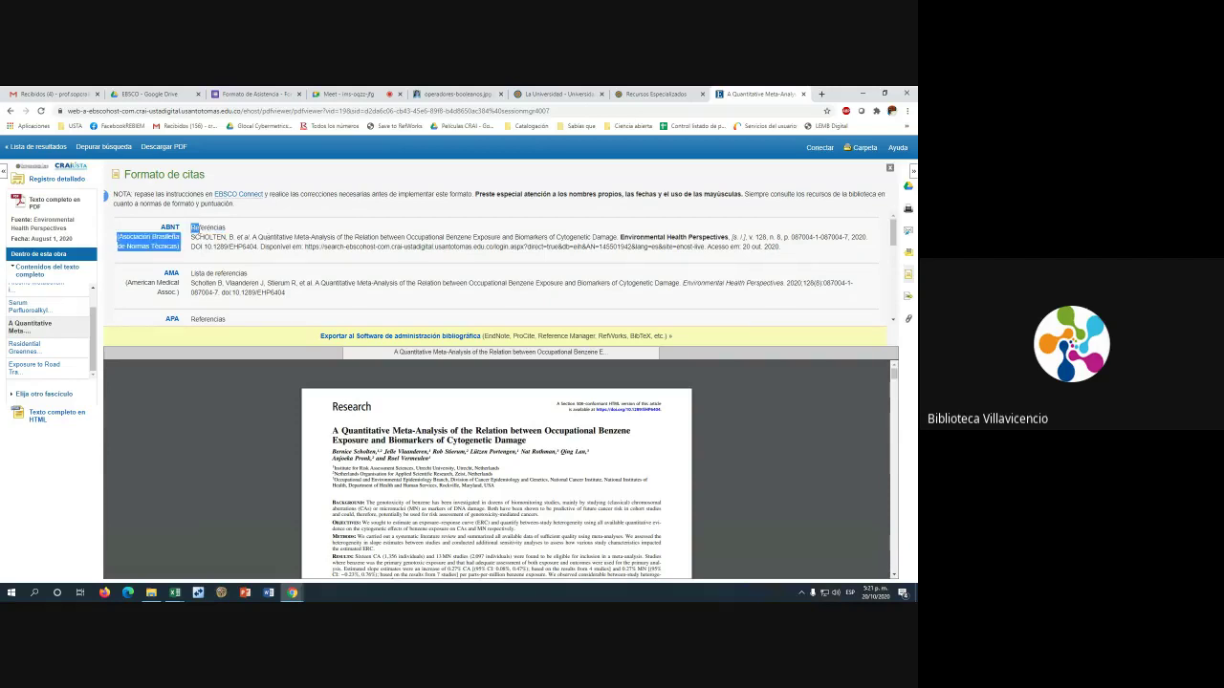
left_click_drag(193, 273, 196, 272)
Scroll through the APA, Chicago, Harvard, MLA and Vancouver citations and back
scroll(315, 290, "down", 1)
scroll(447, 279, "down", 4)
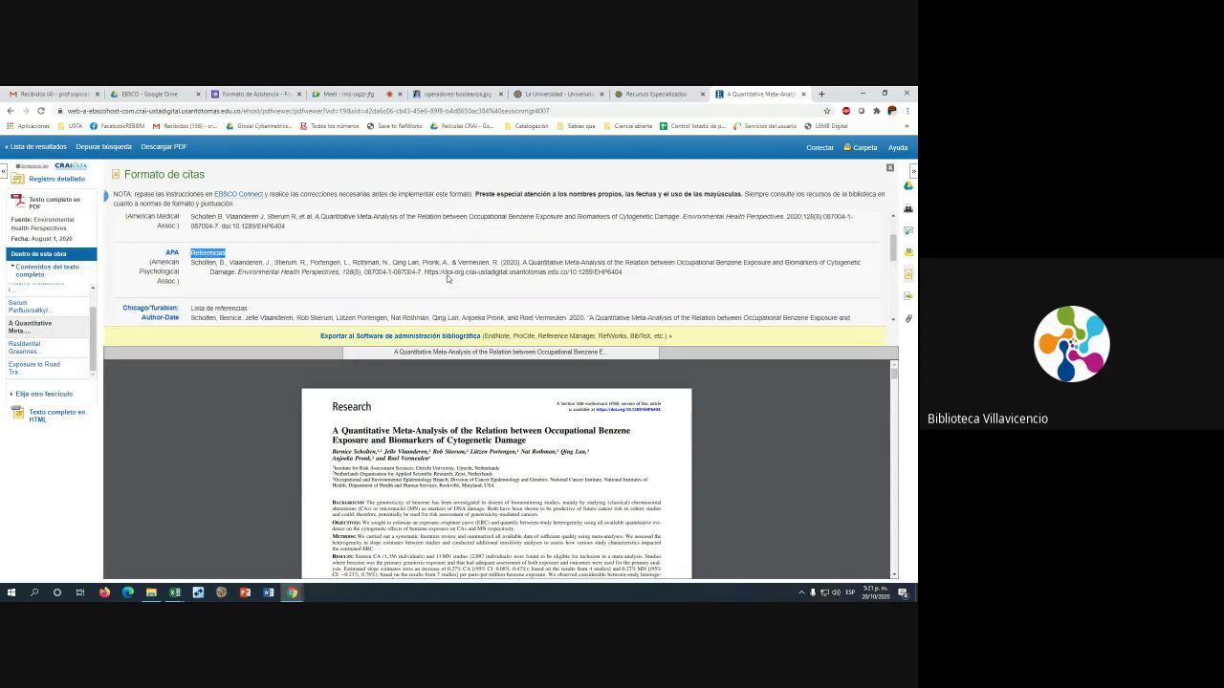
scroll(361, 263, "down", 1)
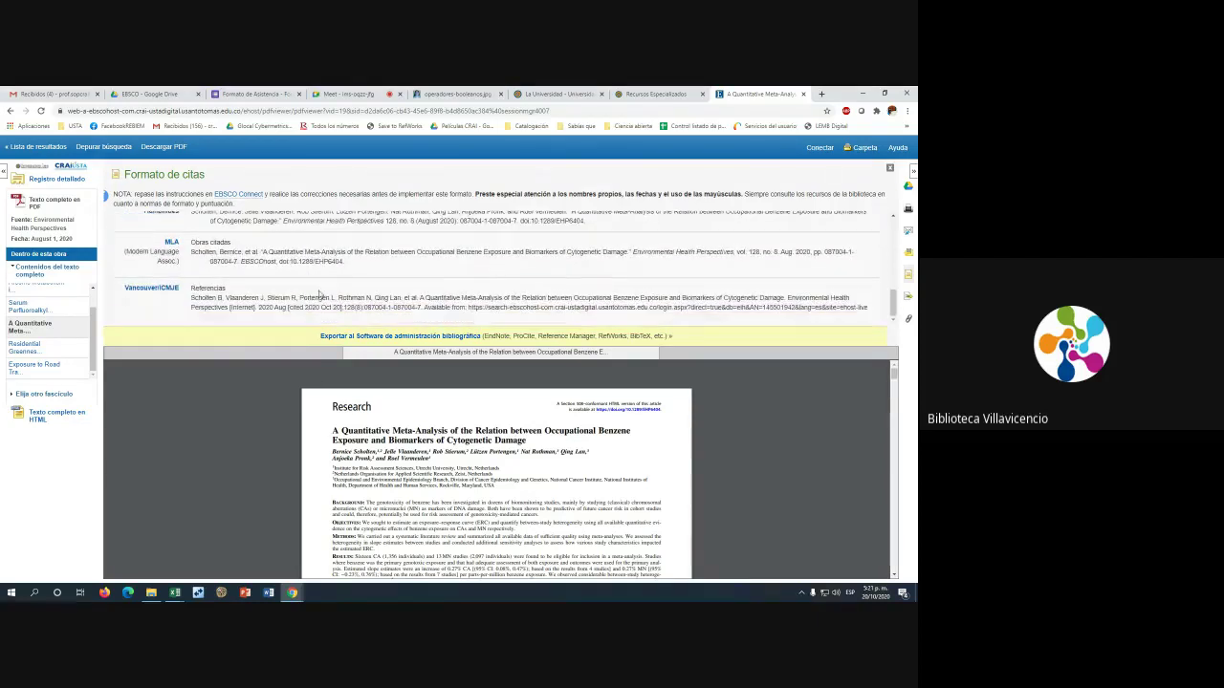
scroll(318, 293, "up", 3)
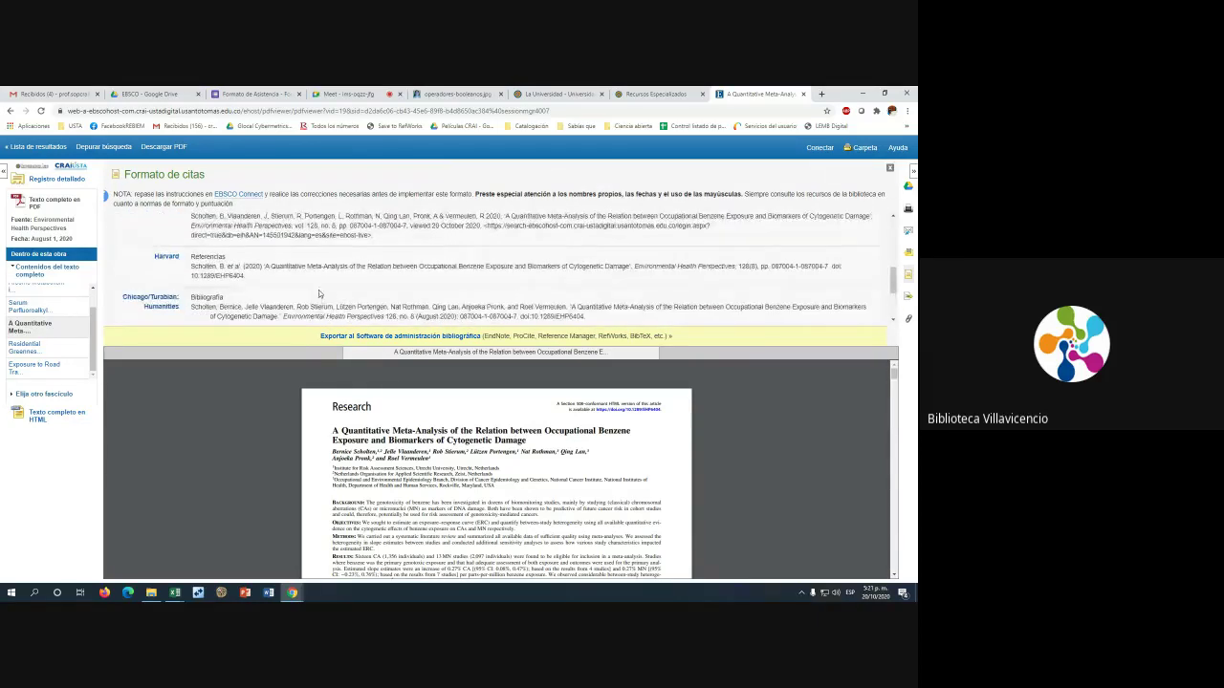
scroll(319, 291, "up", 1)
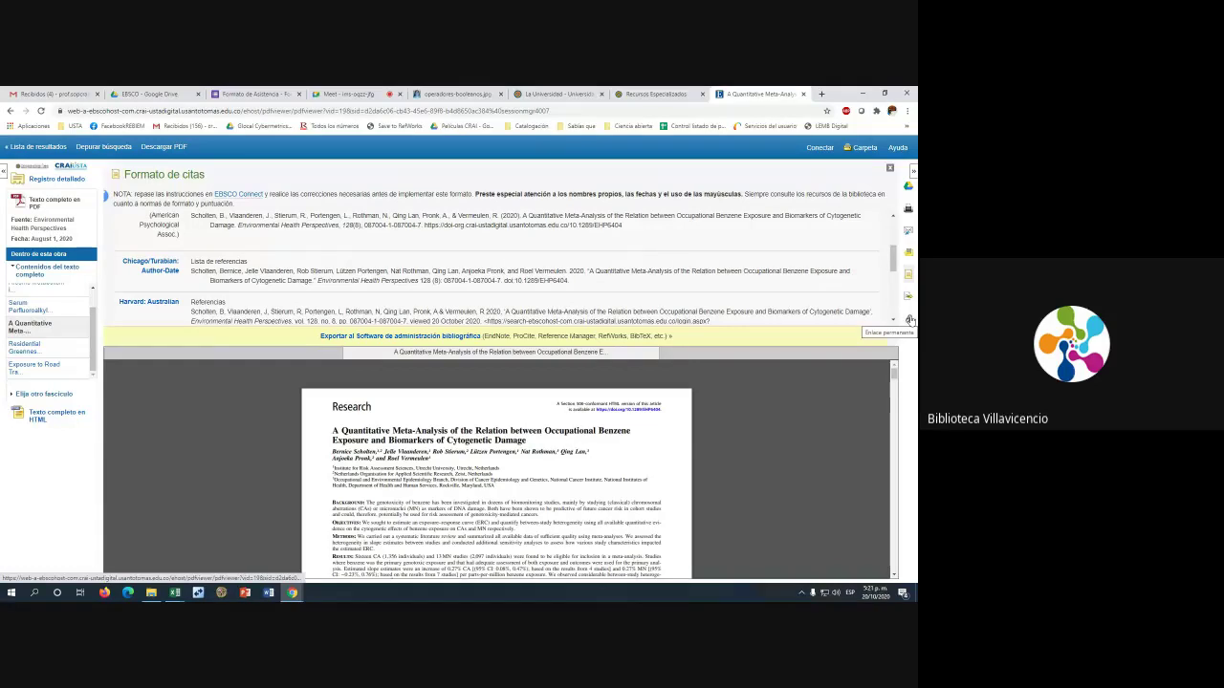
Display the article's Enlace permanente and select the whole permalink URL
left_click(909, 320)
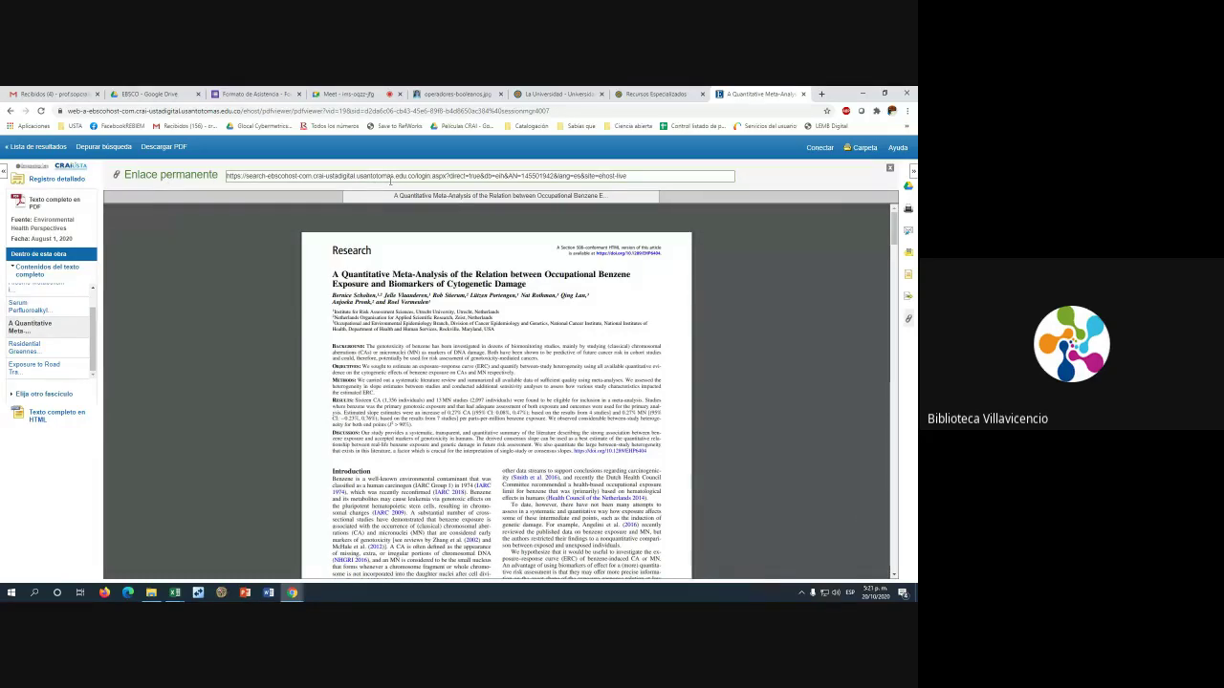
left_click_drag(652, 174, 231, 194)
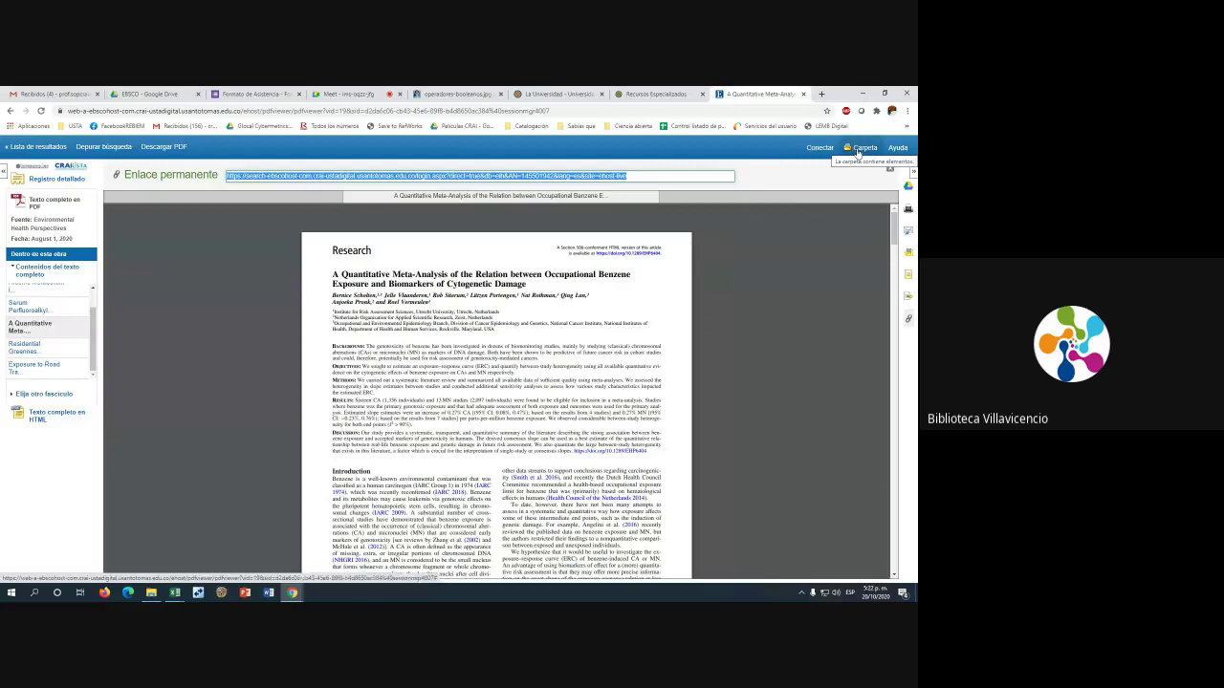
left_click(857, 153)
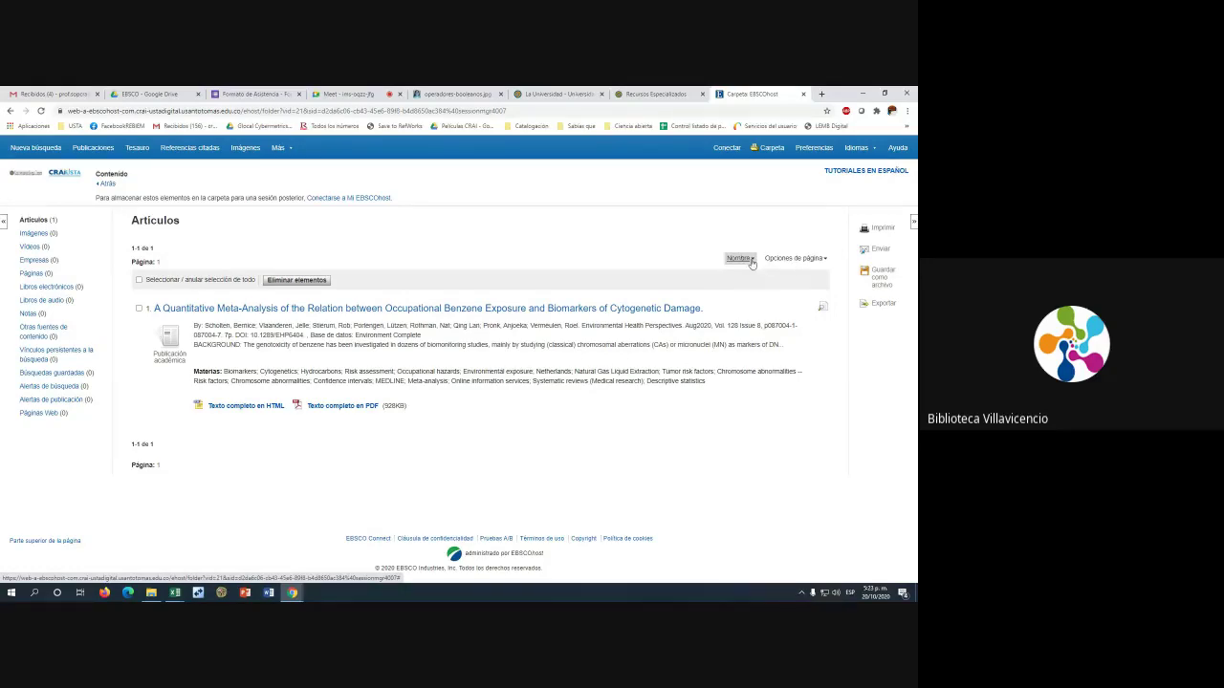
Check the folder's Nombre sort and Opciones de página dropdowns, closing both unchanged
left_click(741, 259)
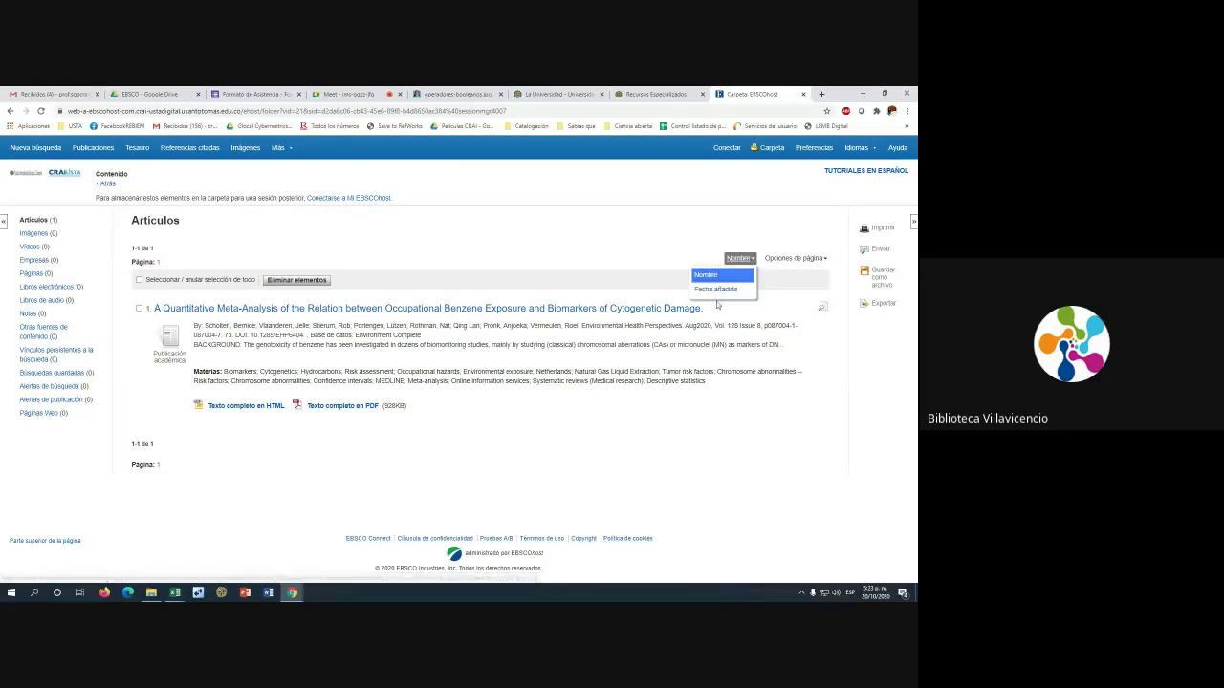
left_click(597, 227)
left_click(824, 260)
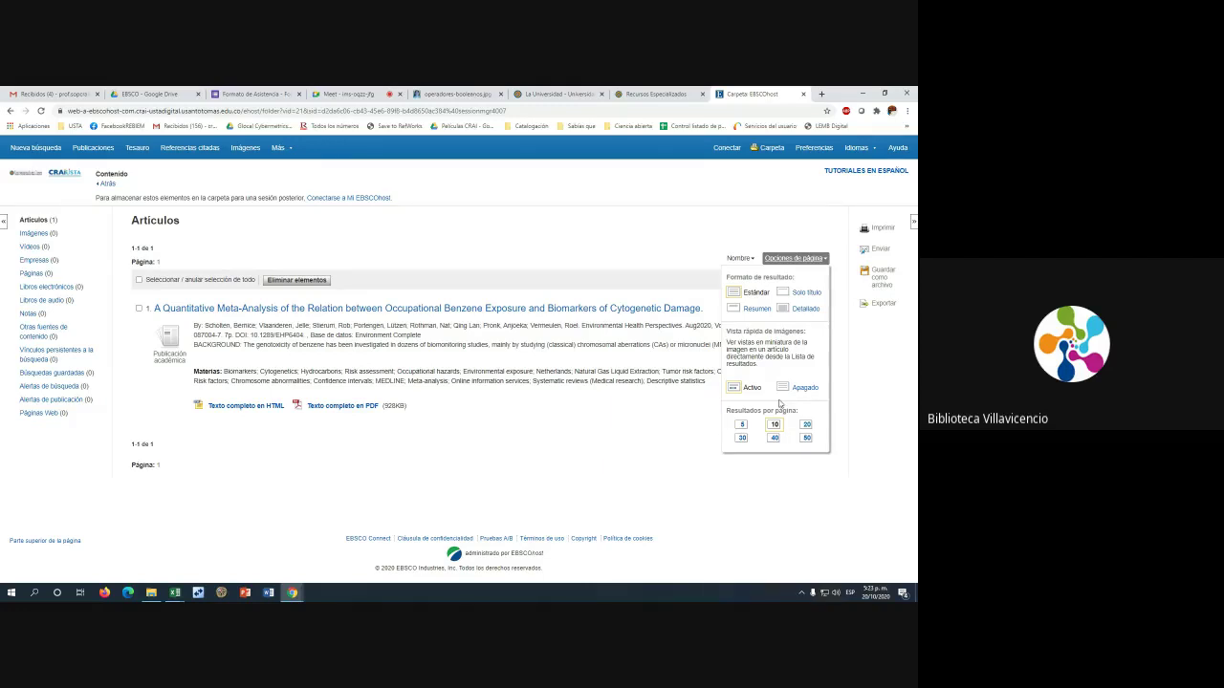
left_click(658, 257)
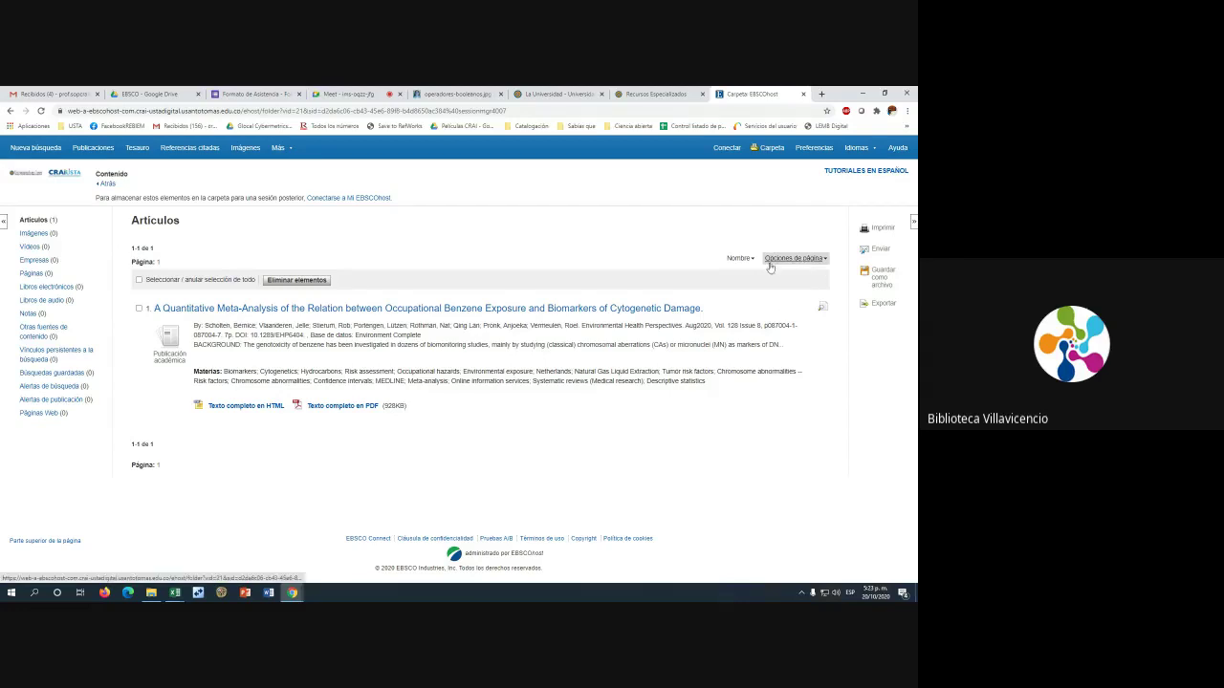
Tick 'Seleccionar / anular selección de todo' to mark the benzene meta-analysis
left_click(139, 280)
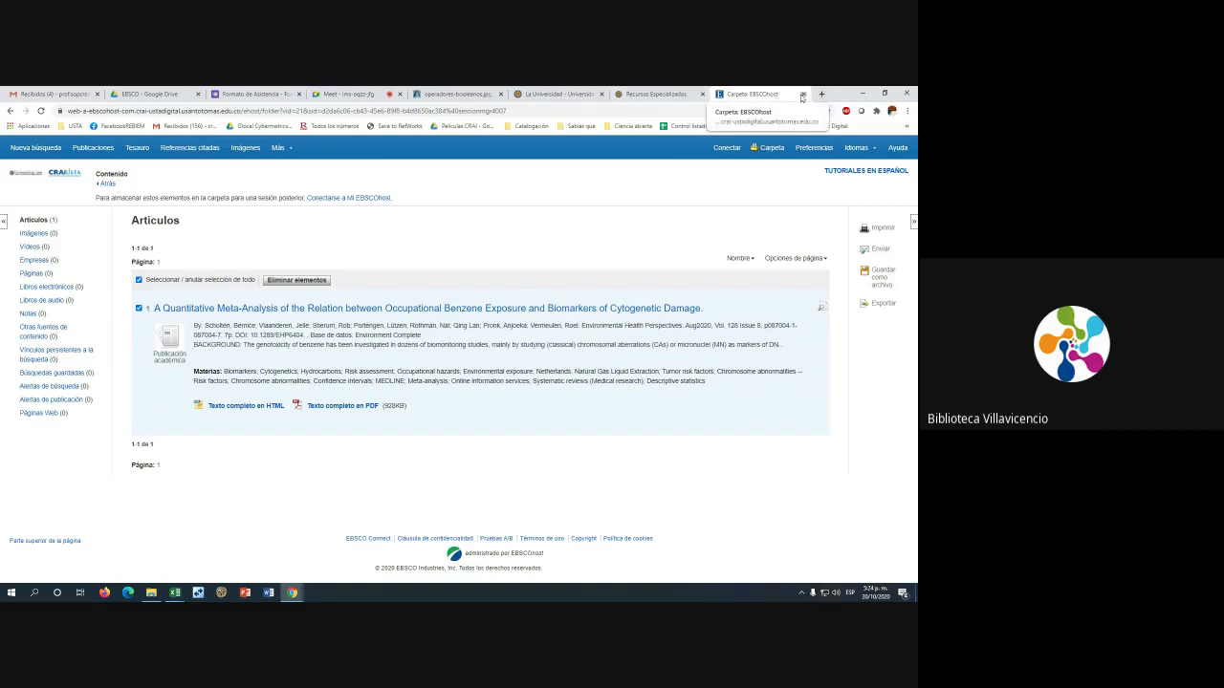
left_click(658, 94)
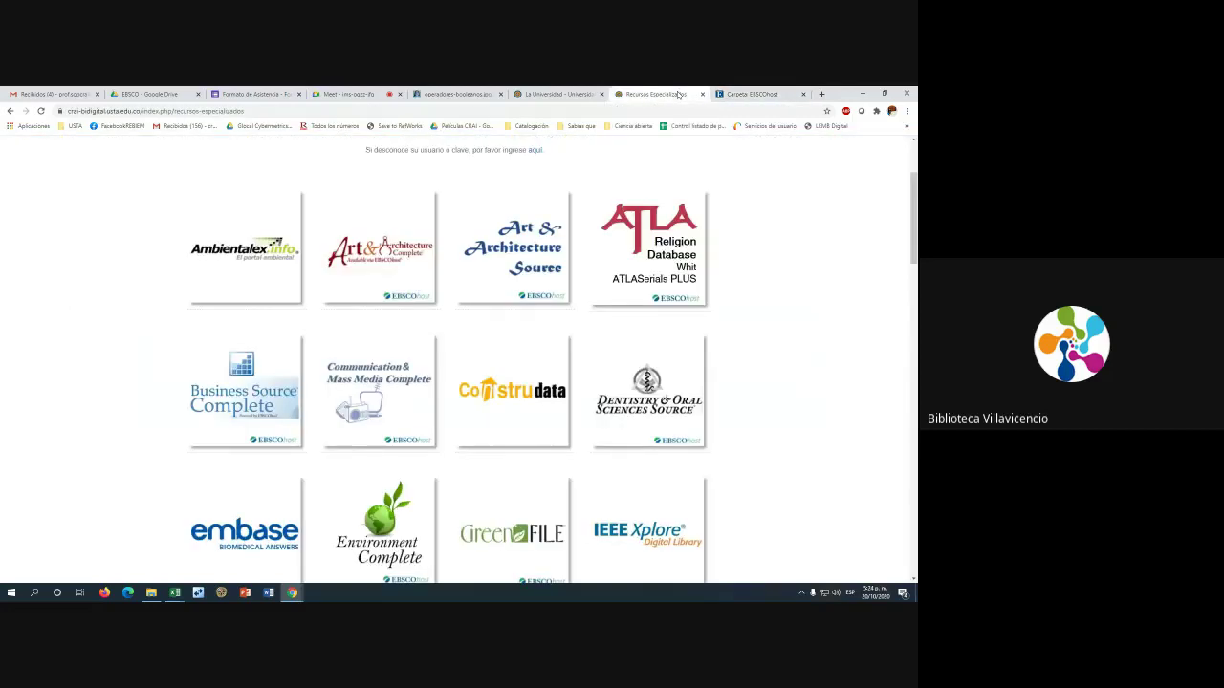
left_click(752, 94)
left_click(857, 147)
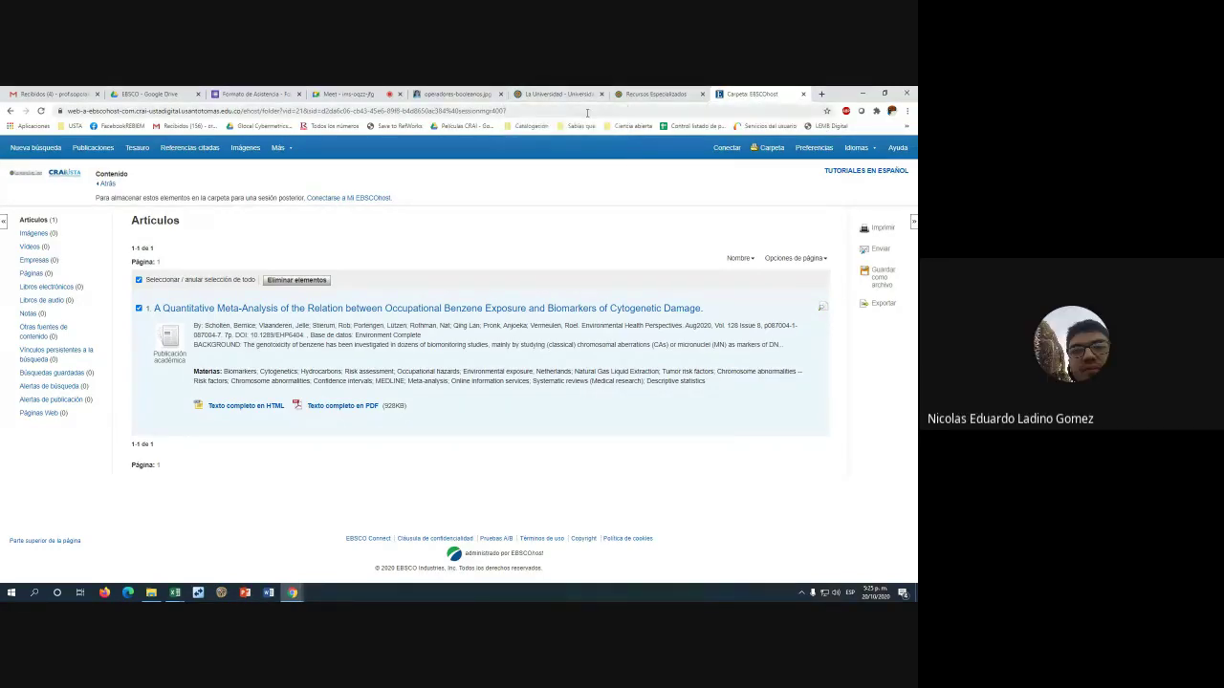
Switch to the Google Meet call tab
left_click(371, 93)
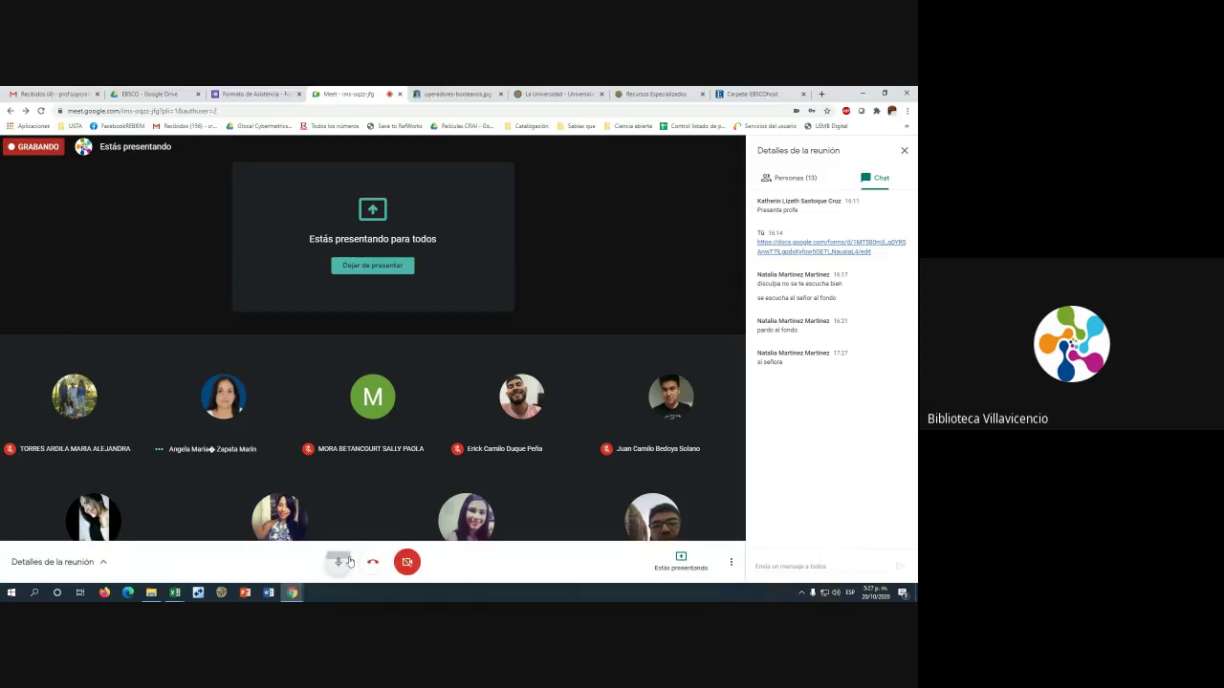
left_click(340, 561)
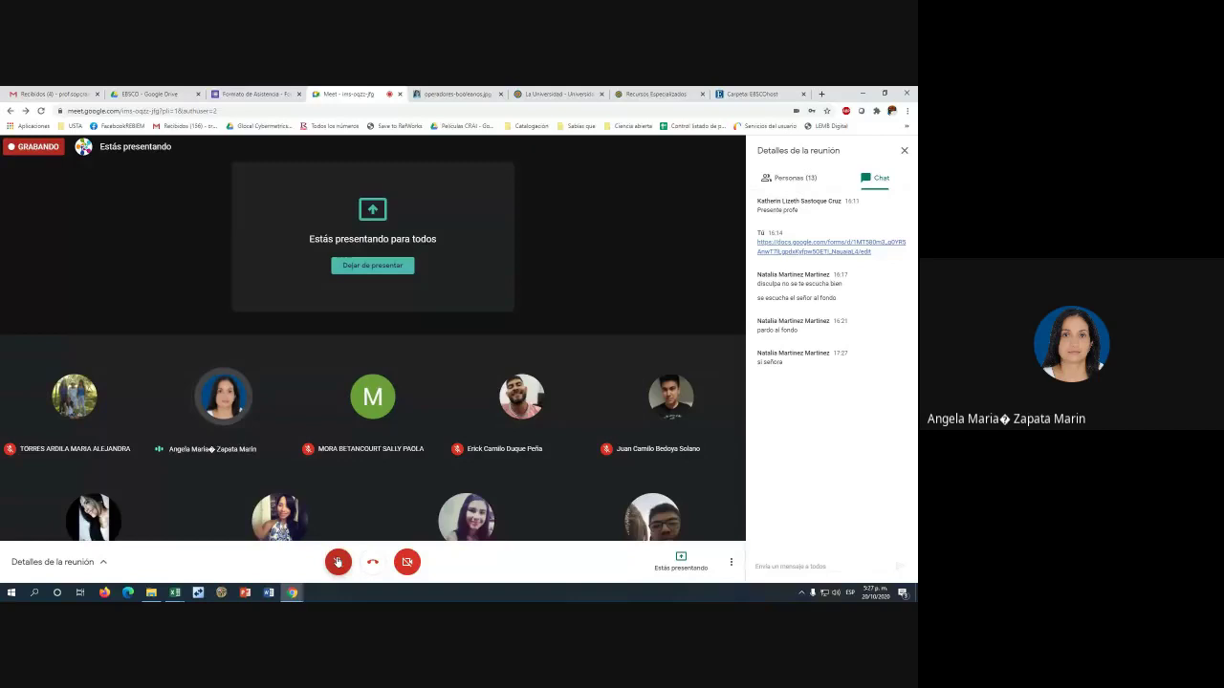
left_click(338, 562)
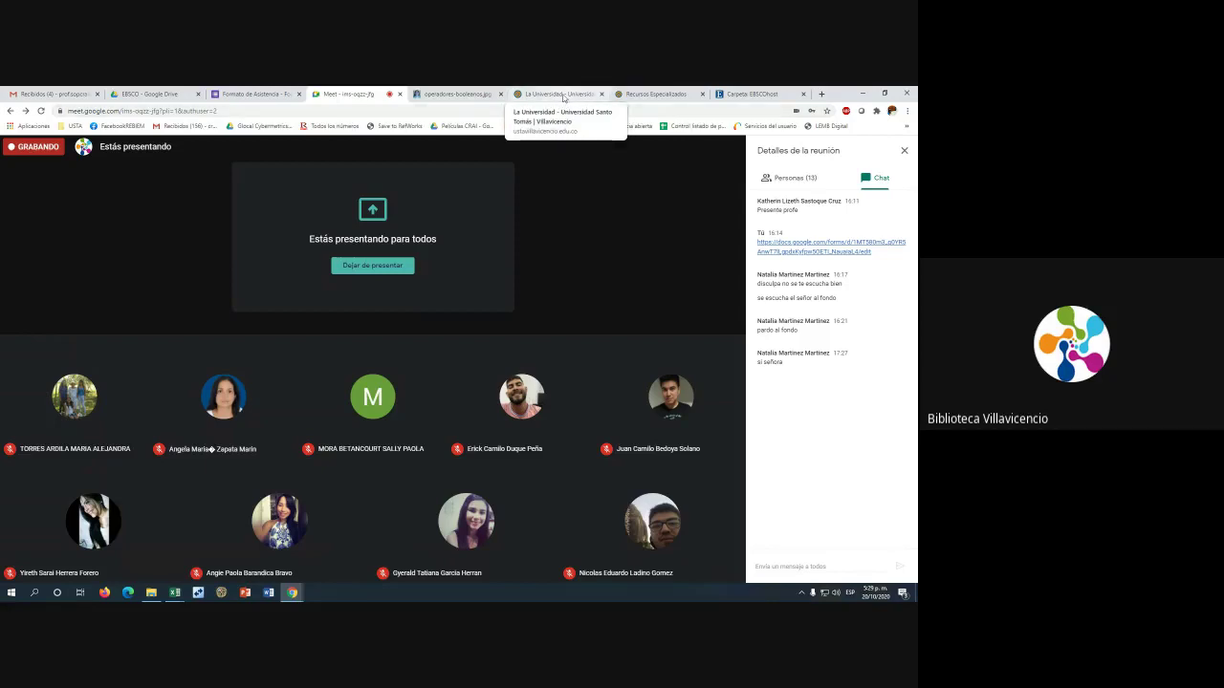
Open Scopus from the CRAI portal's Herramientas de Investigación and close the Carpeta EBSCOhost tab
left_click(563, 94)
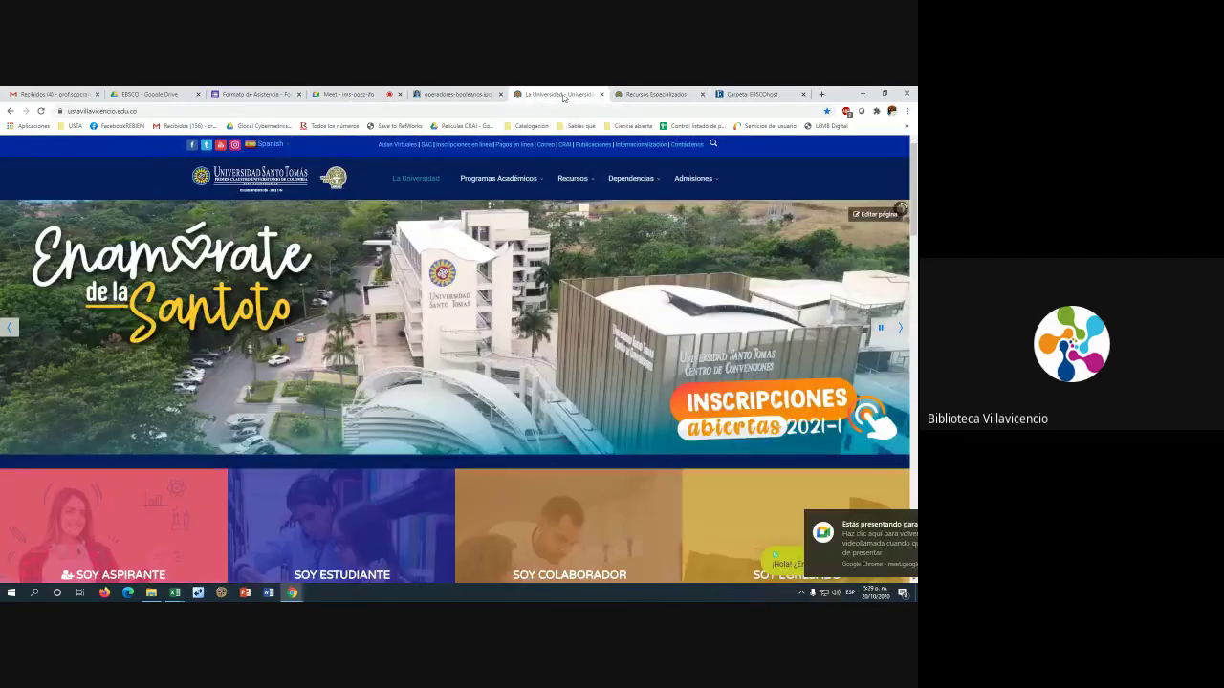
left_click(654, 94)
scroll(459, 286, "up", 3)
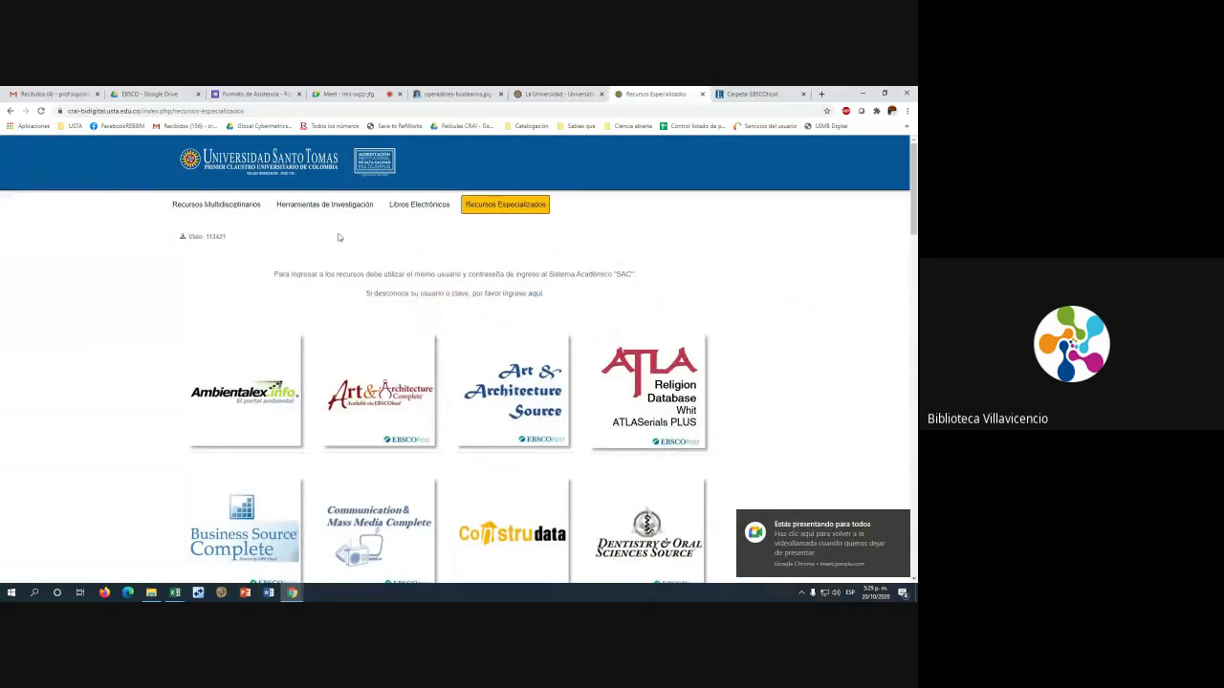
left_click(323, 209)
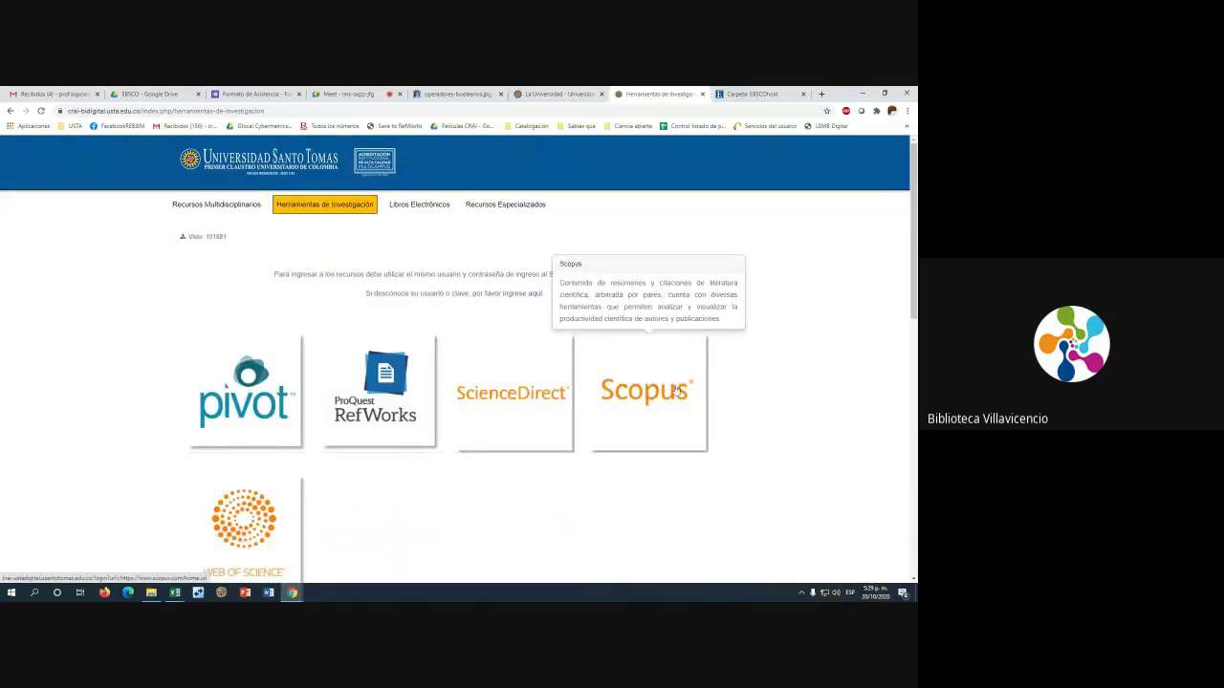
left_click(657, 392)
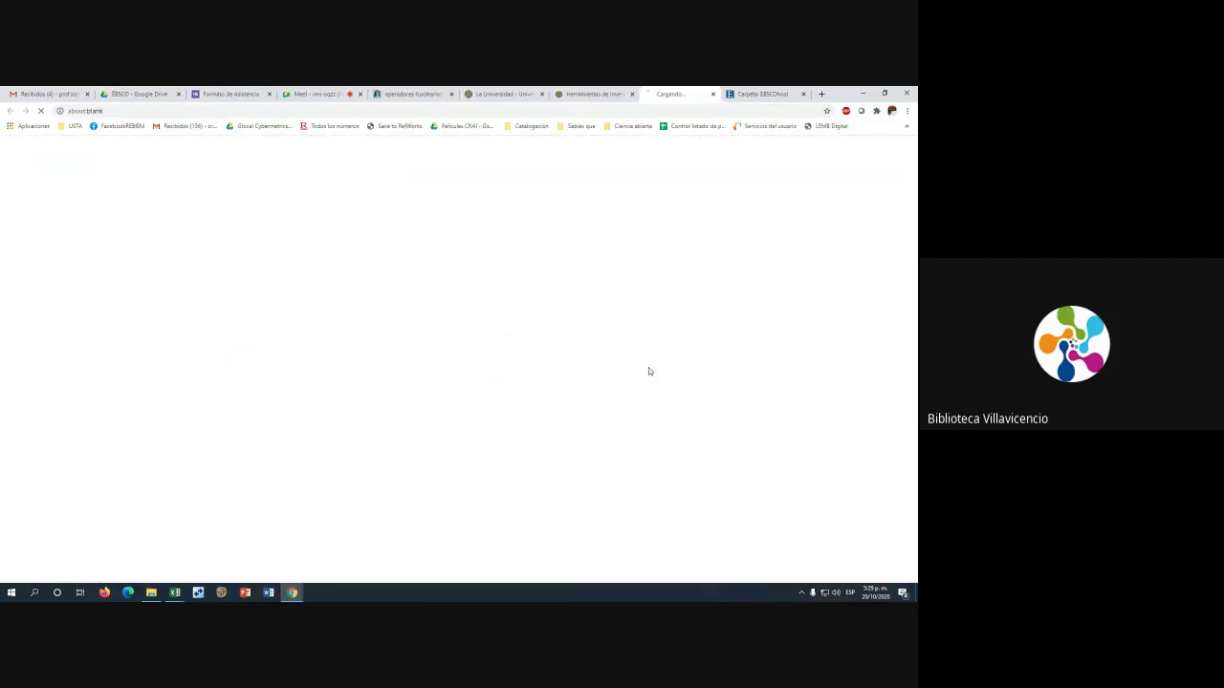
left_click(803, 94)
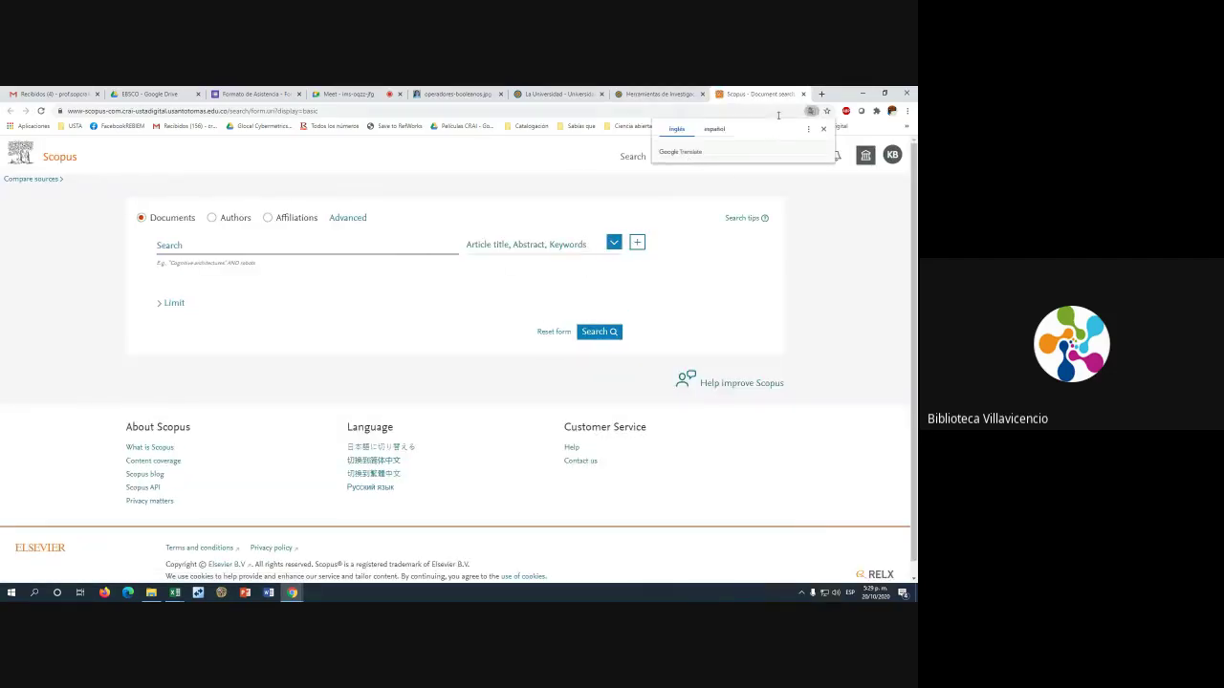
Dismiss the Google Translate bubble and set Scopus's search form to Documents
left_click(822, 130)
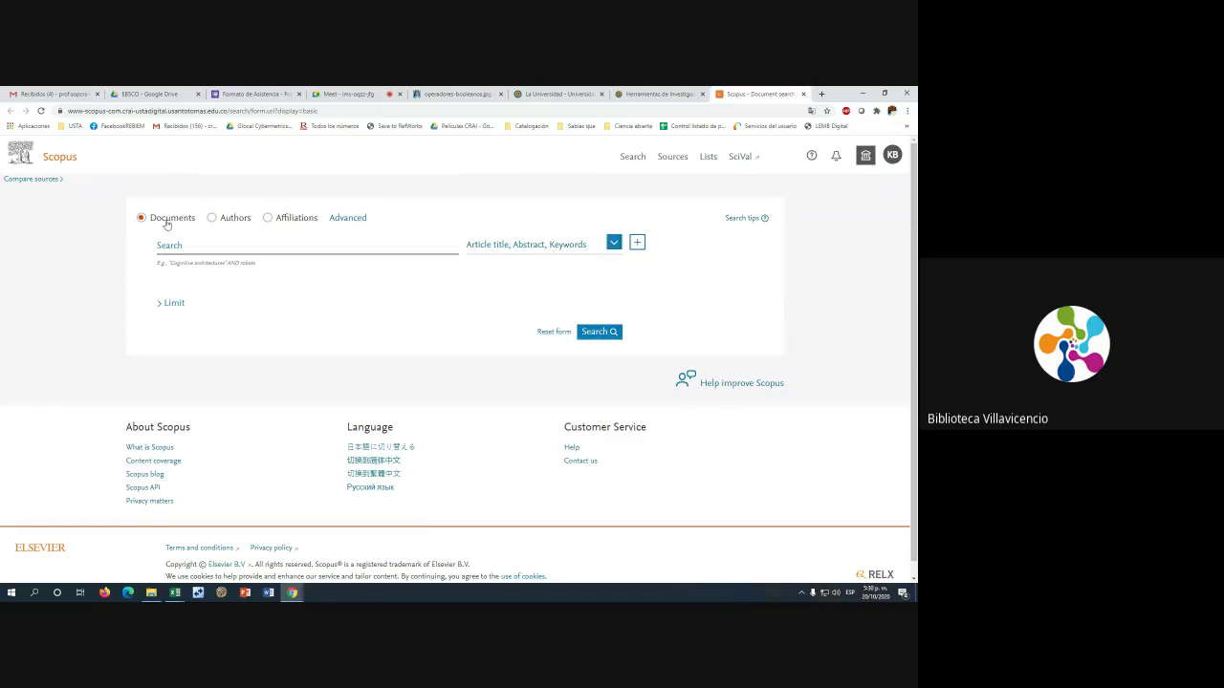
left_click(212, 219)
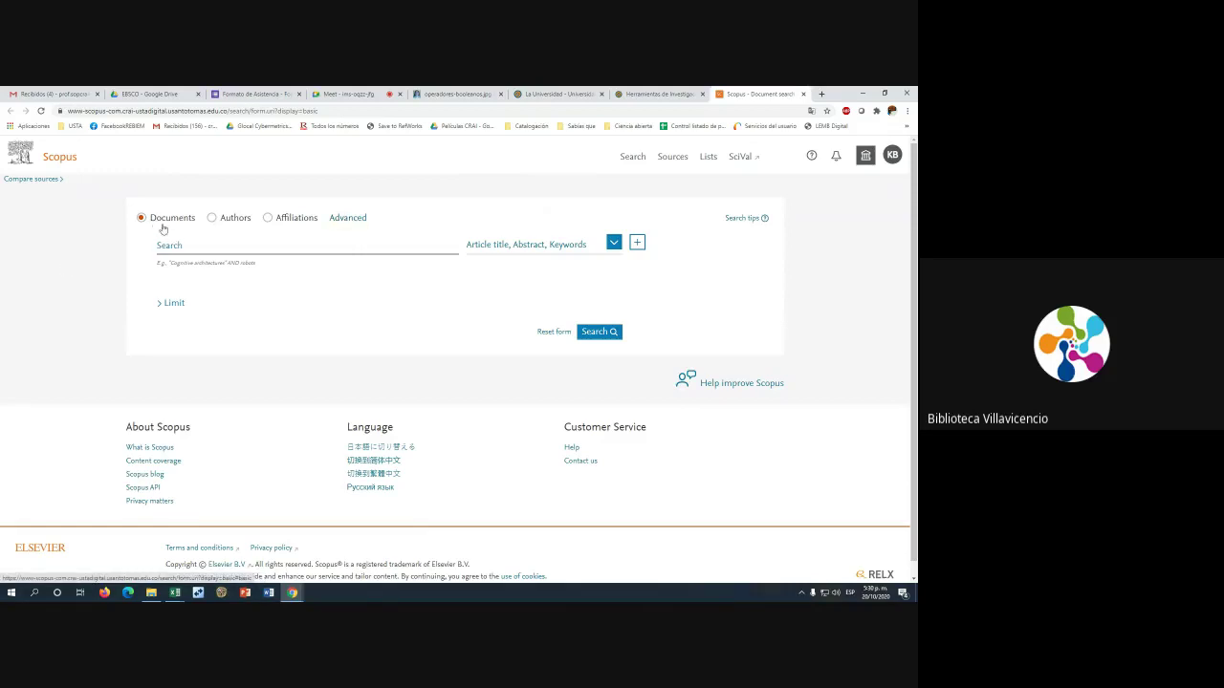
left_click(182, 246)
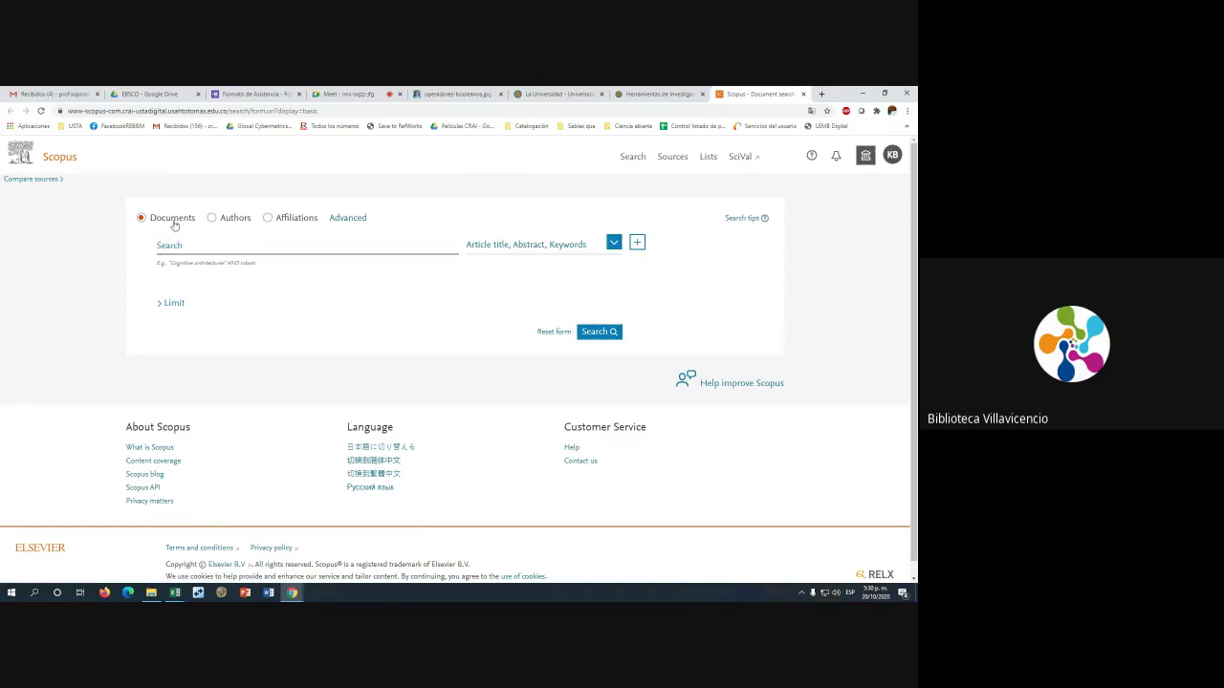
left_click(228, 221)
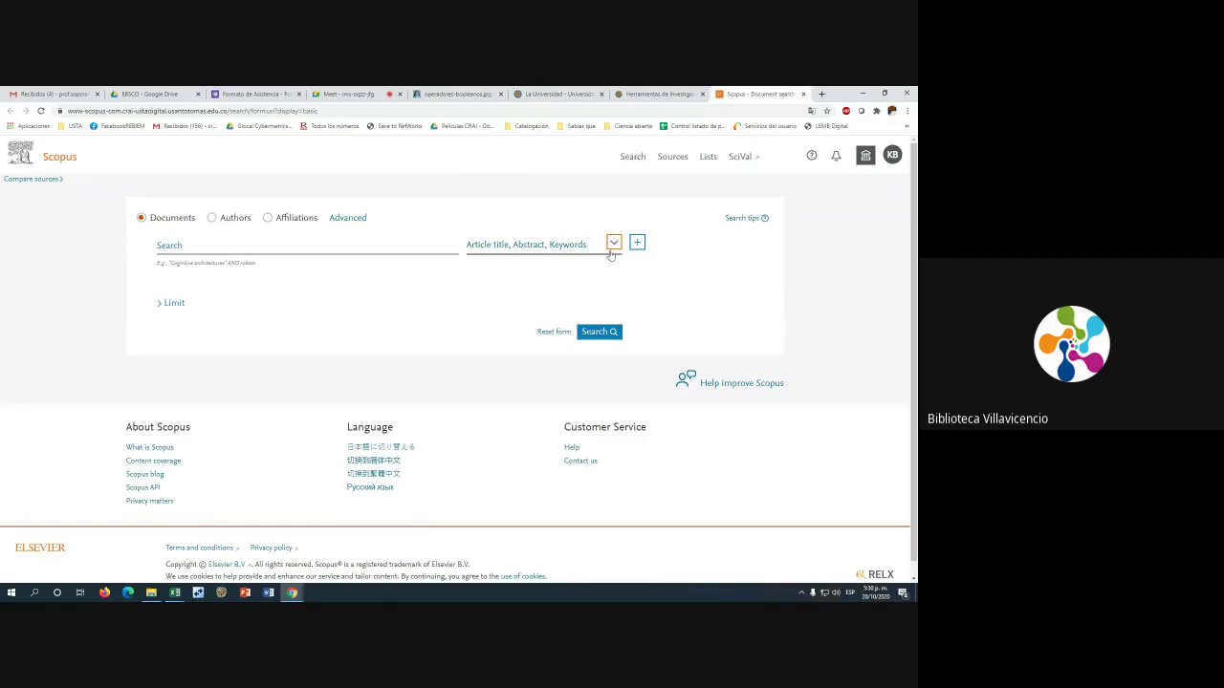
left_click(613, 244)
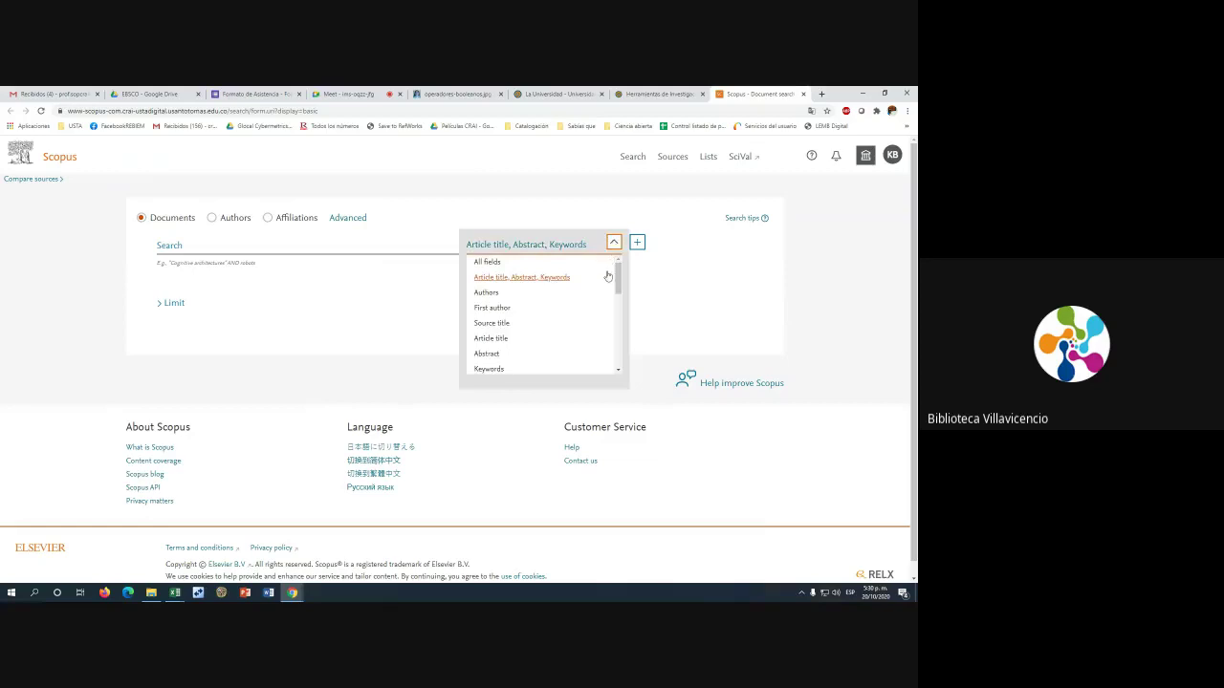
left_click_drag(617, 272, 620, 269)
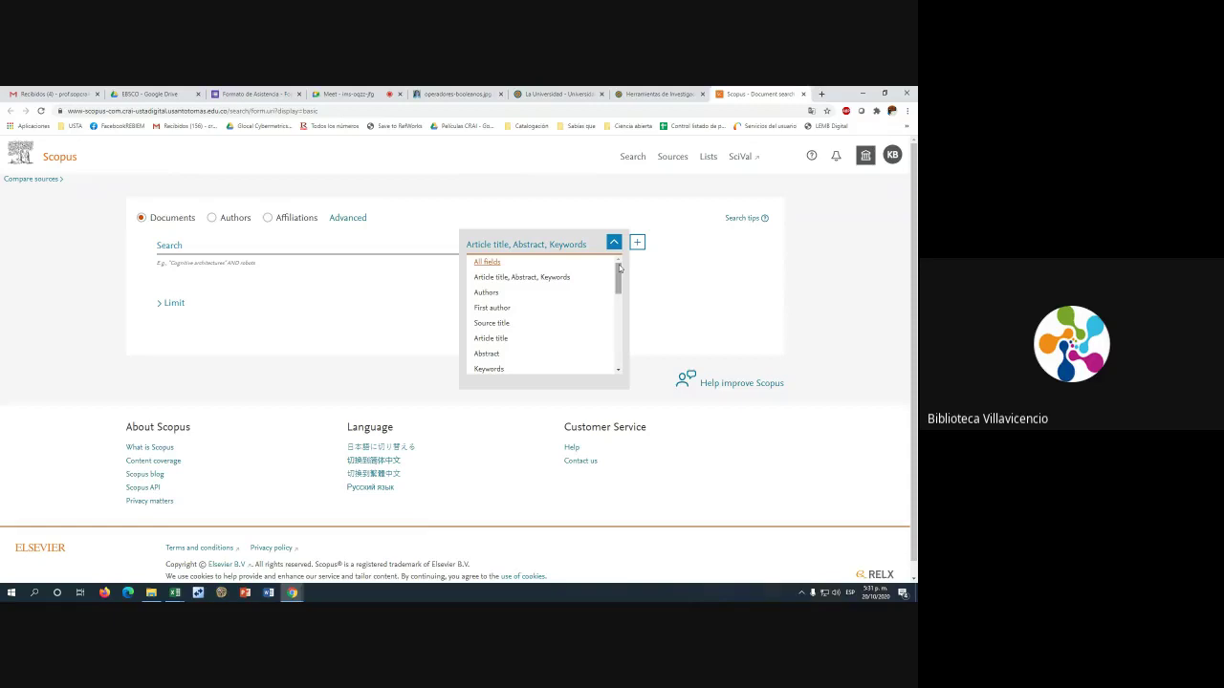
left_click(527, 279)
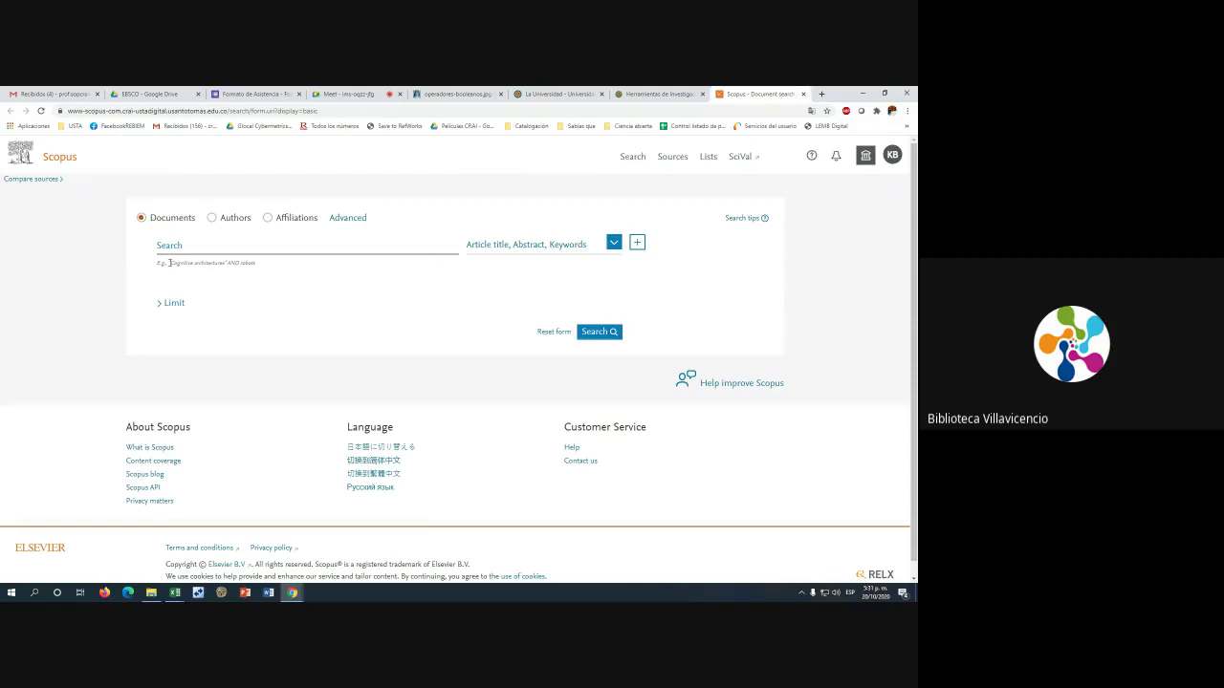
left_click_drag(167, 262, 231, 265)
left_click(228, 264)
left_click_drag(232, 263, 250, 263)
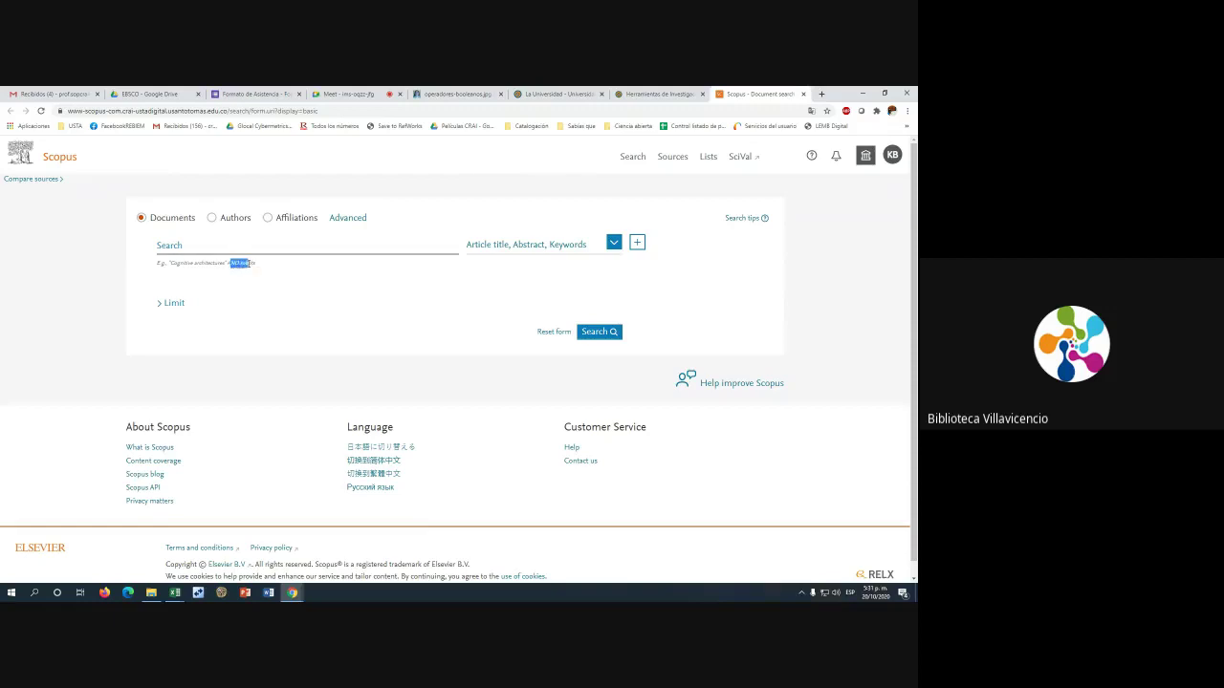
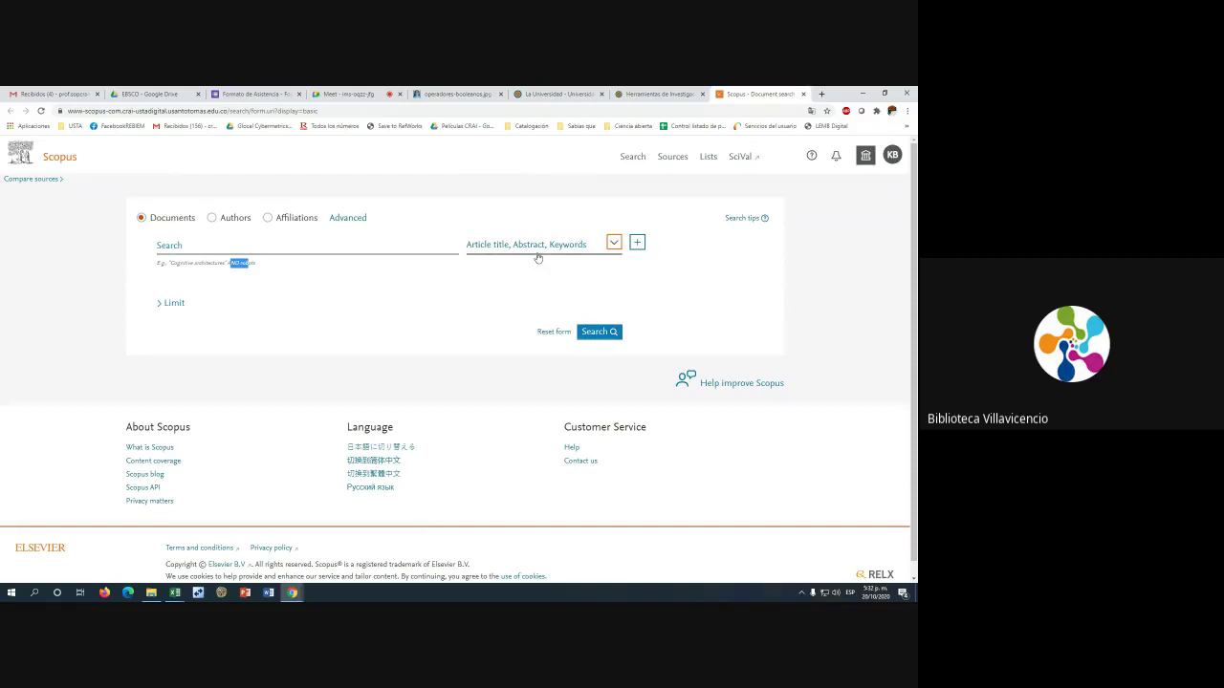
Enter the query "epidemiología ambiental" OR "environmental epidemiology" in the document search box
left_click(246, 246)
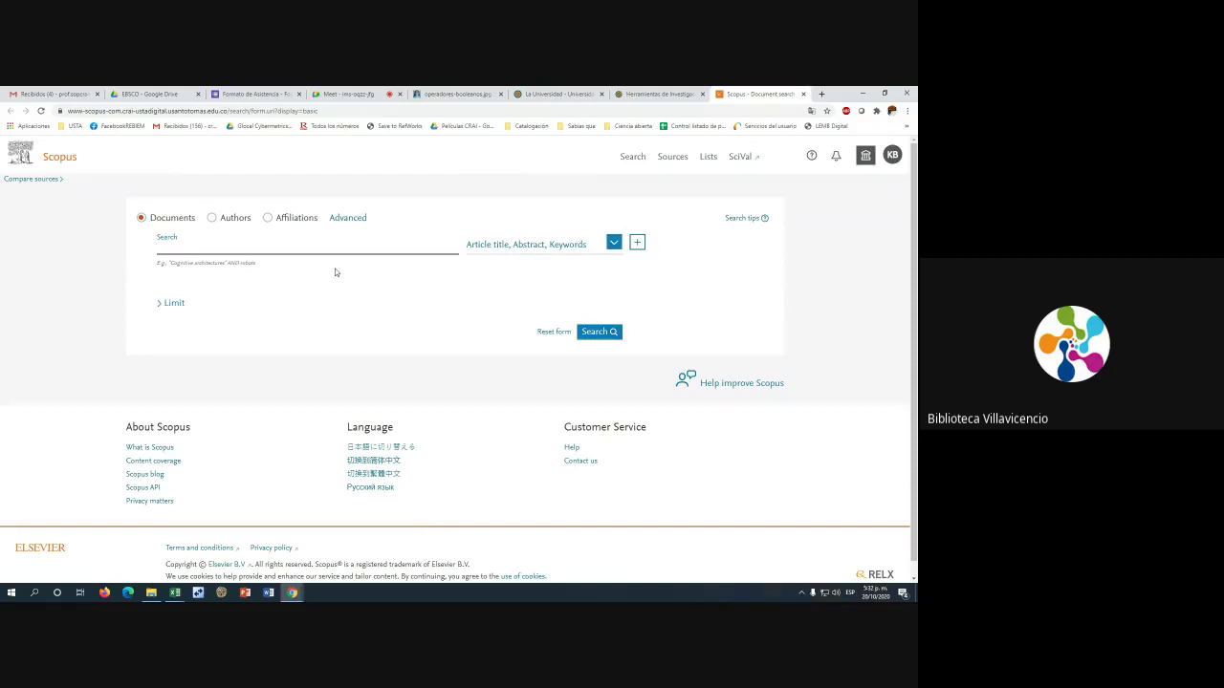
type("W")
key("BackSpace")
type("\"epidemiologia ambiental")
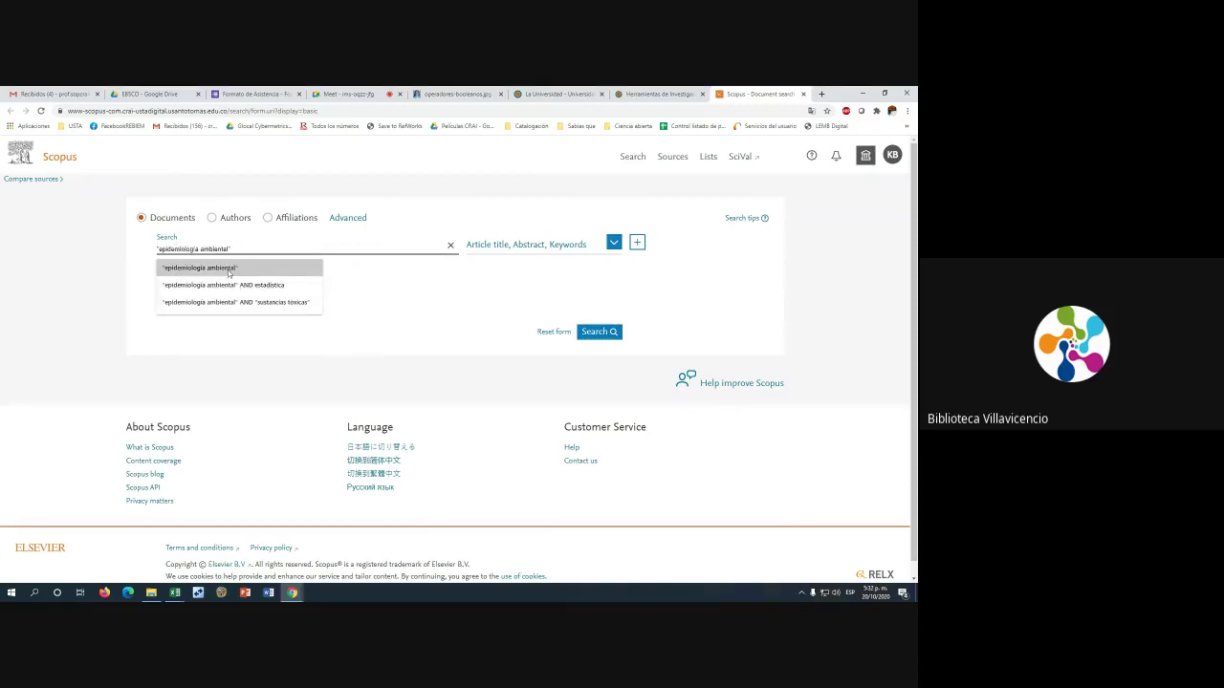
left_click(230, 268)
type("OR")
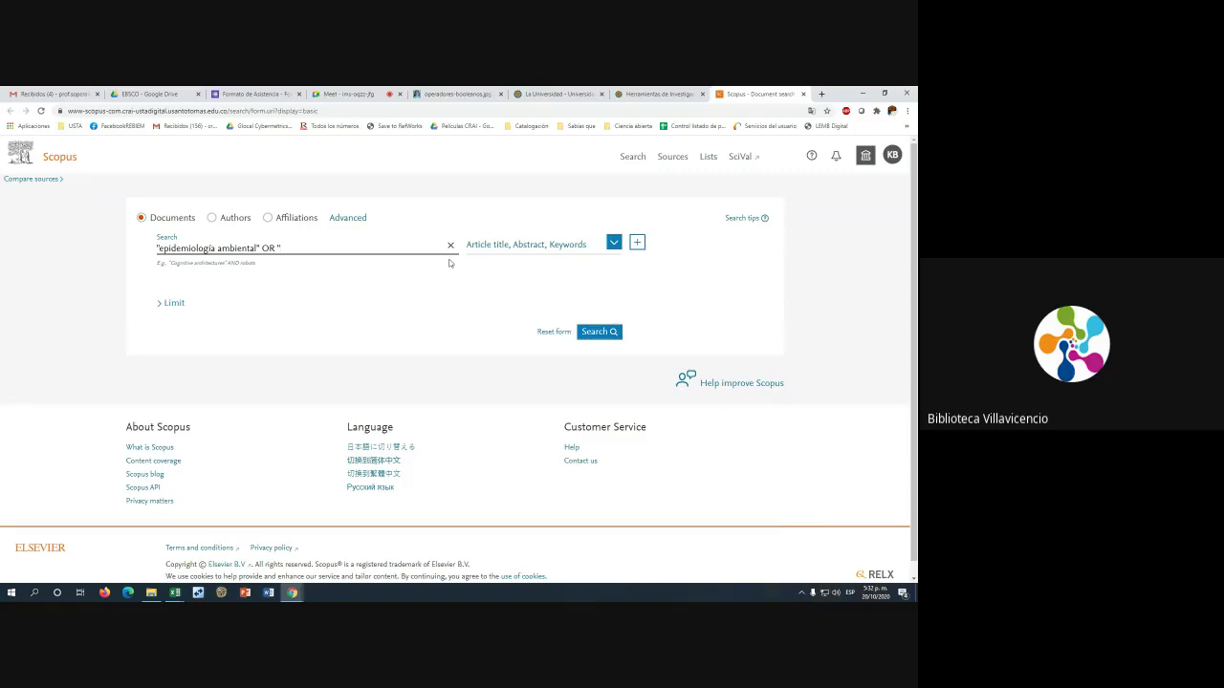
type("environmental epidemiology\"")
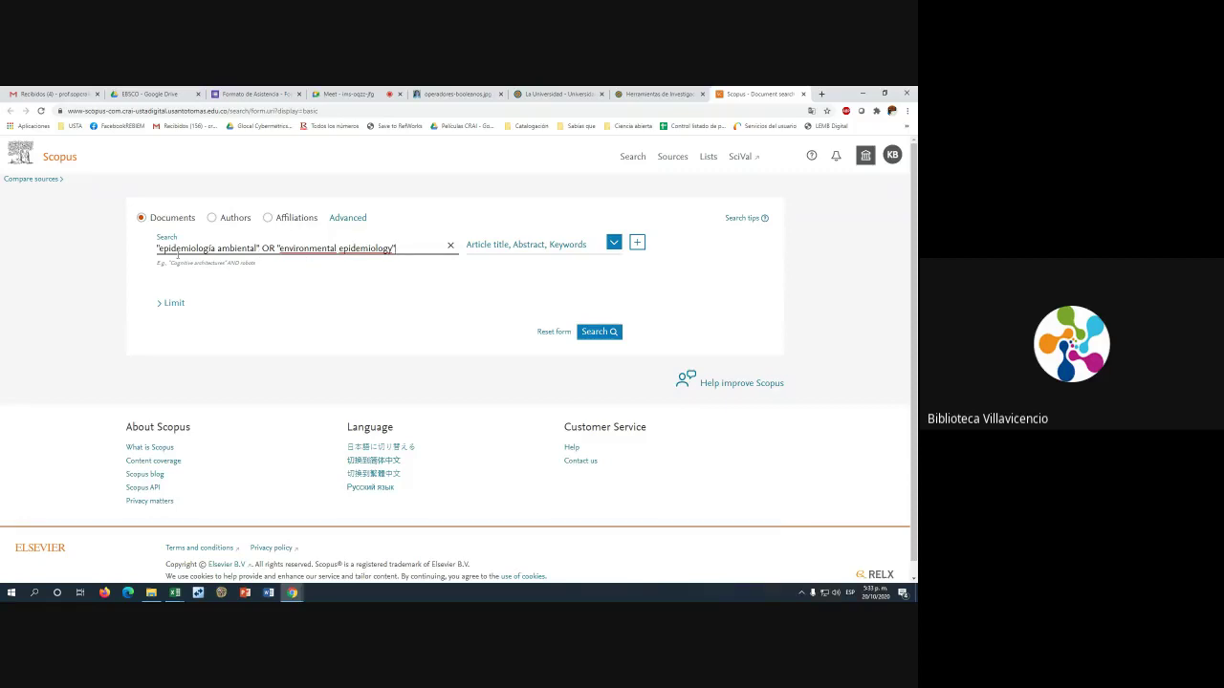
Run the search and highlight the 1,163 document results count
left_click(599, 332)
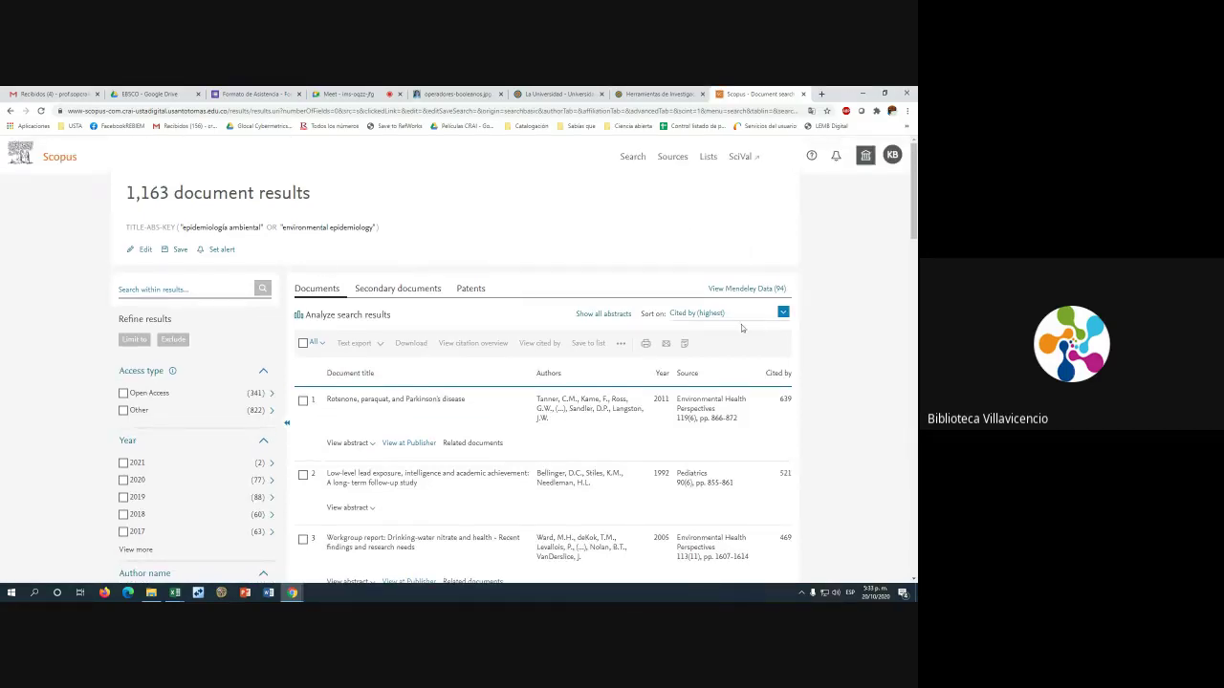
left_click_drag(126, 190, 374, 197)
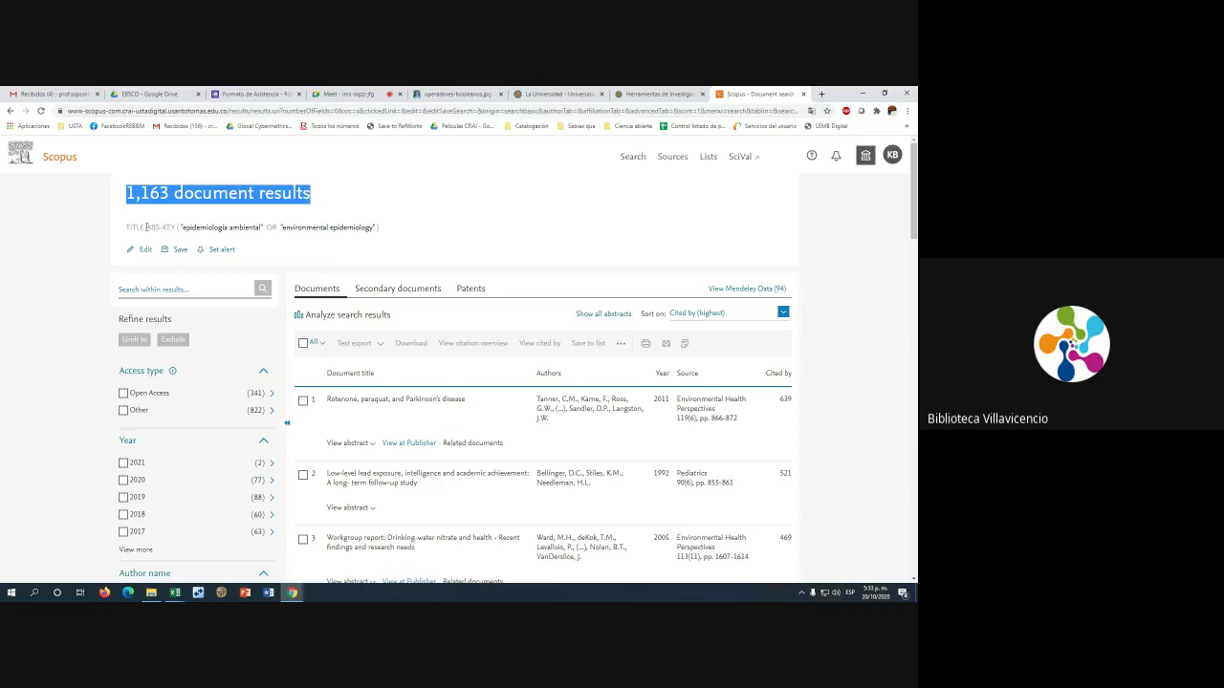
left_click_drag(133, 226, 190, 226)
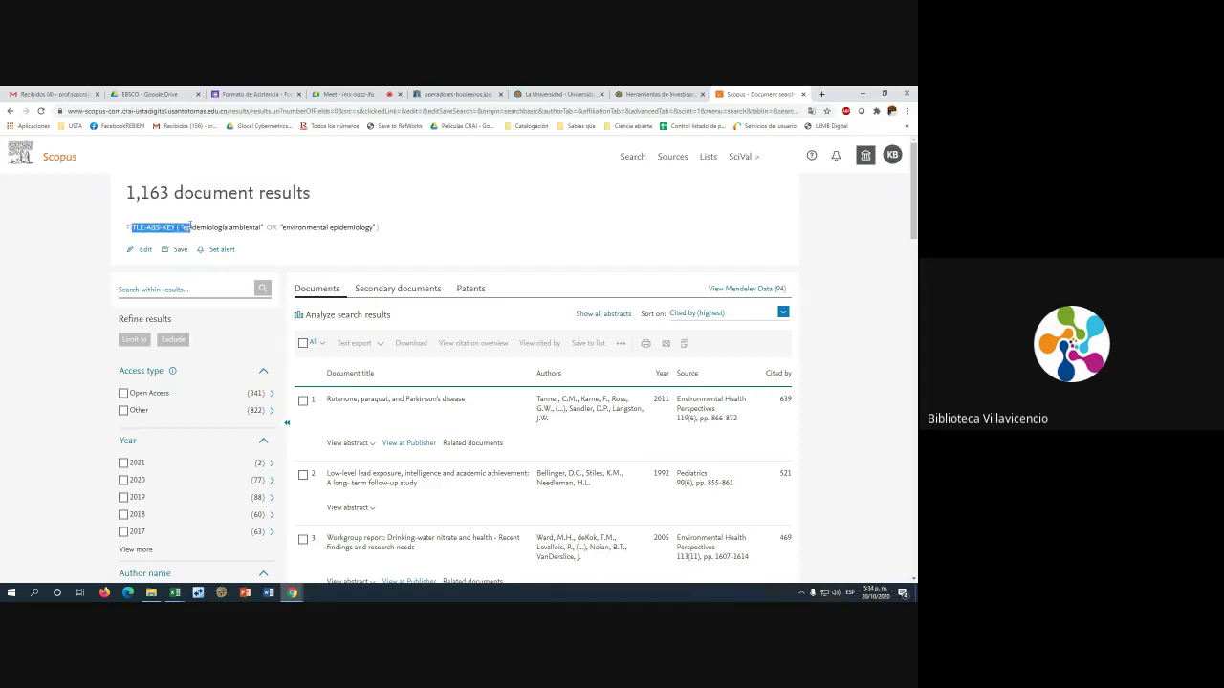
left_click_drag(191, 226, 201, 226)
Highlight the TITLE-ABS-KEY field code and the search terms in the query string
left_click(200, 227)
left_click_drag(125, 227, 172, 227)
scroll(432, 331, "down", 5)
scroll(497, 382, "up", 5)
left_click_drag(340, 228, 143, 229)
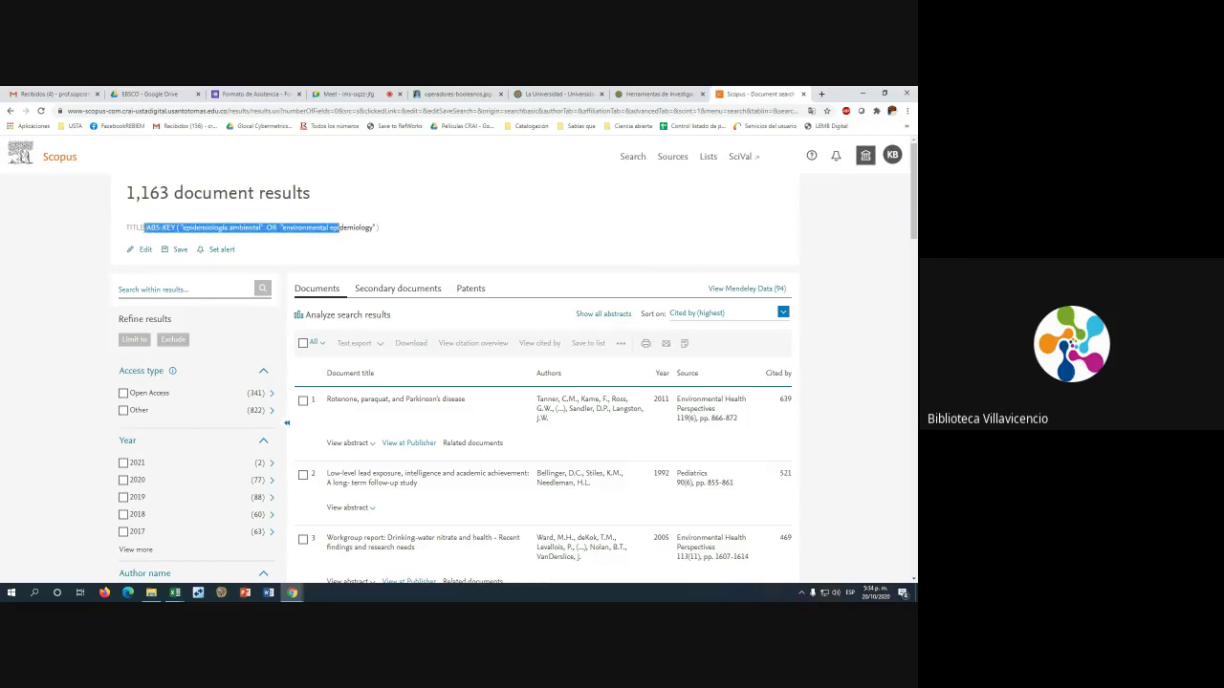
Edit the query, wrapping it in parentheses and appending AND (estadísticas OR statistics)
left_click(143, 251)
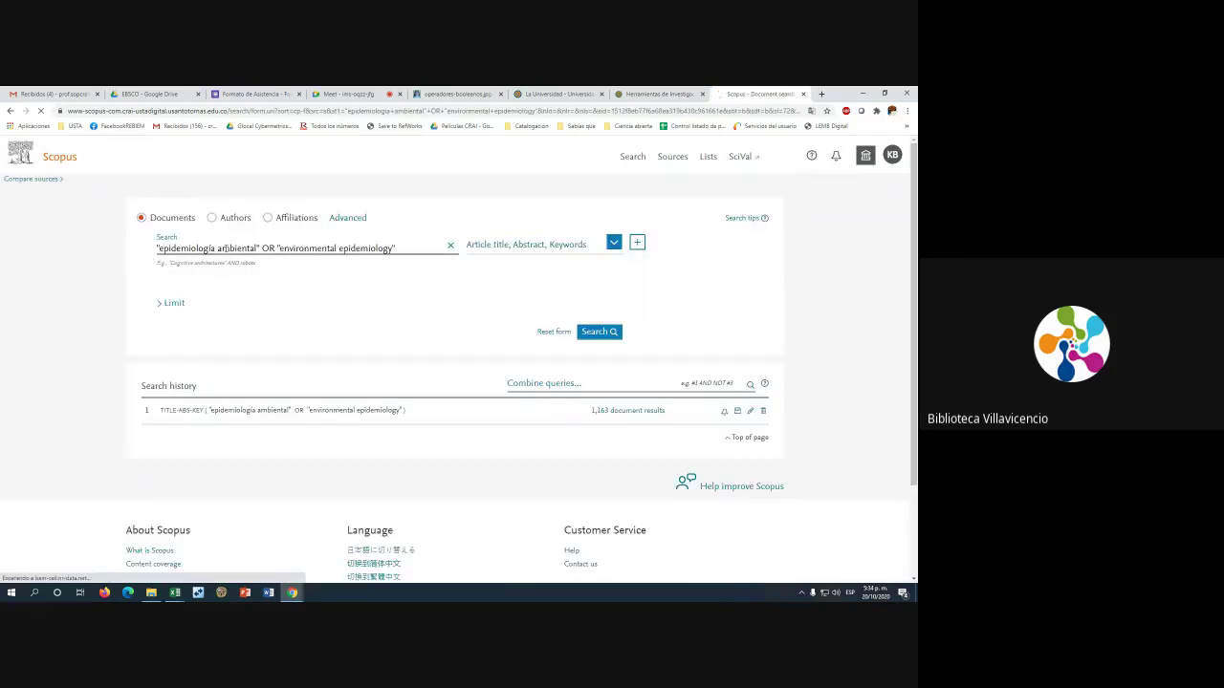
left_click(405, 246)
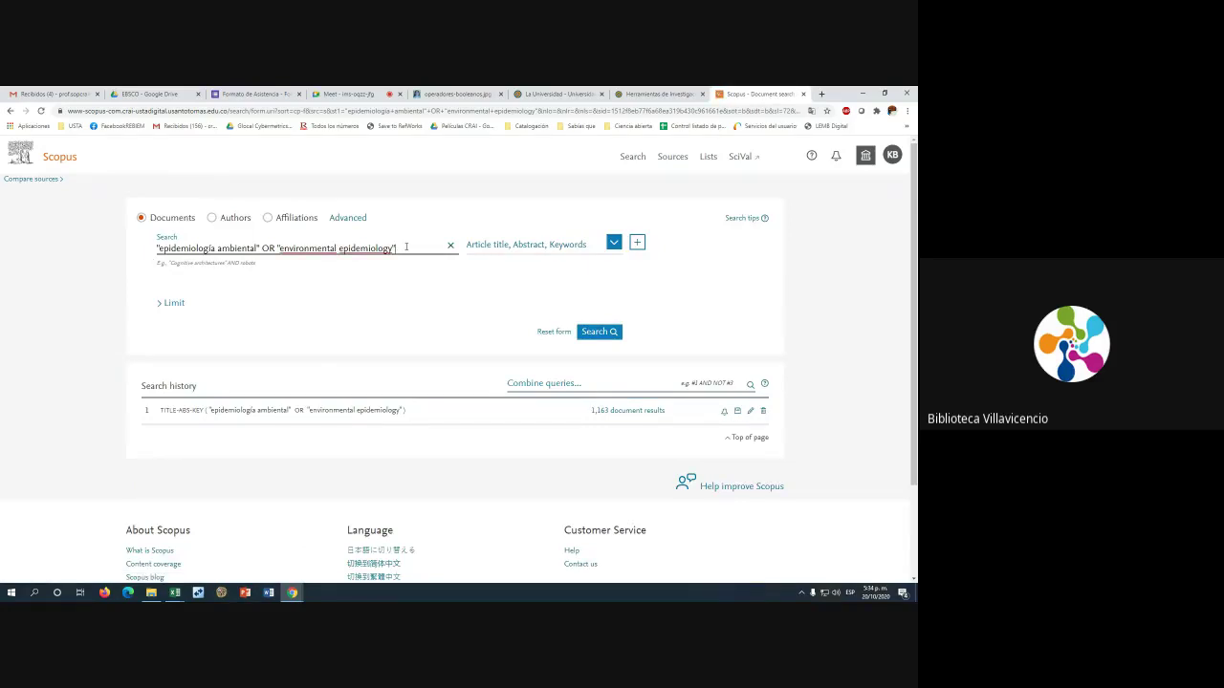
left_click_drag(396, 248, 130, 253)
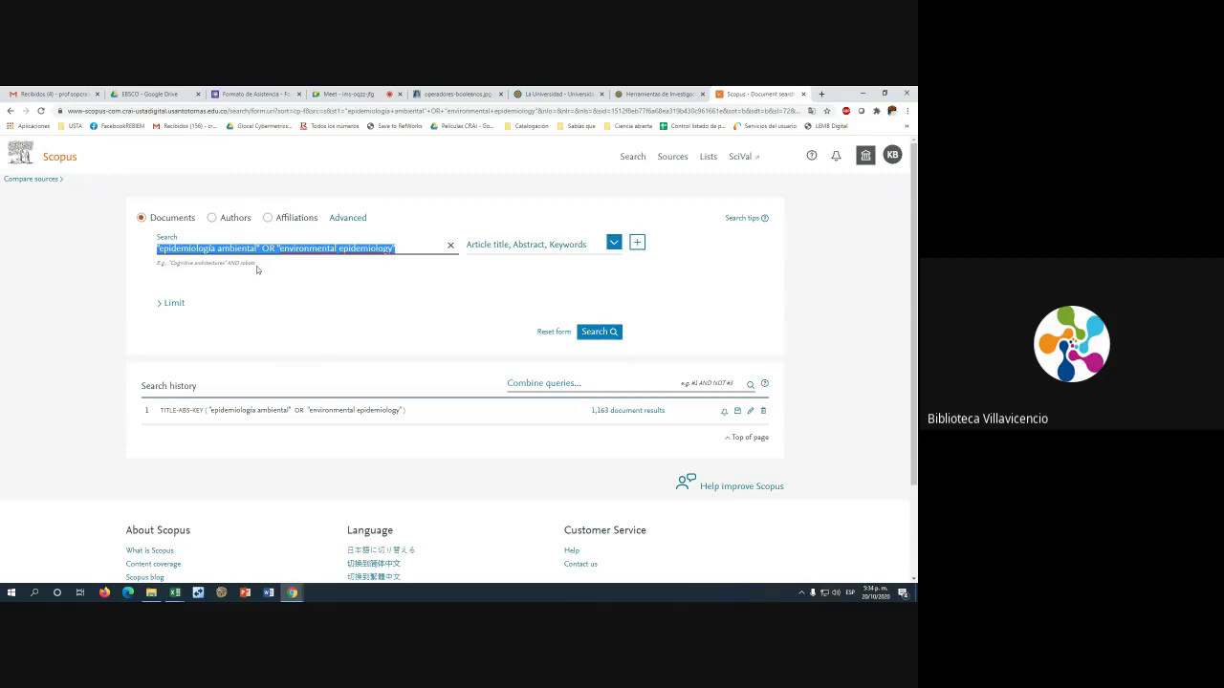
left_click(402, 249)
type(")")
type("(")
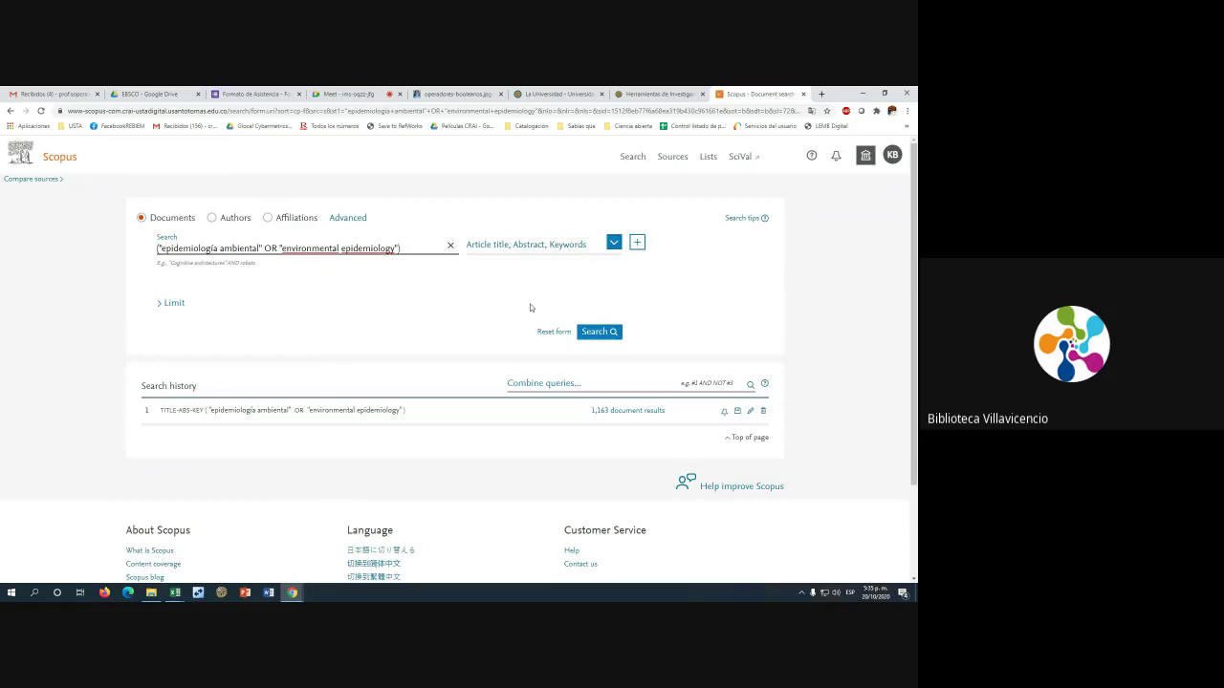
type("AND (")
type("estad")
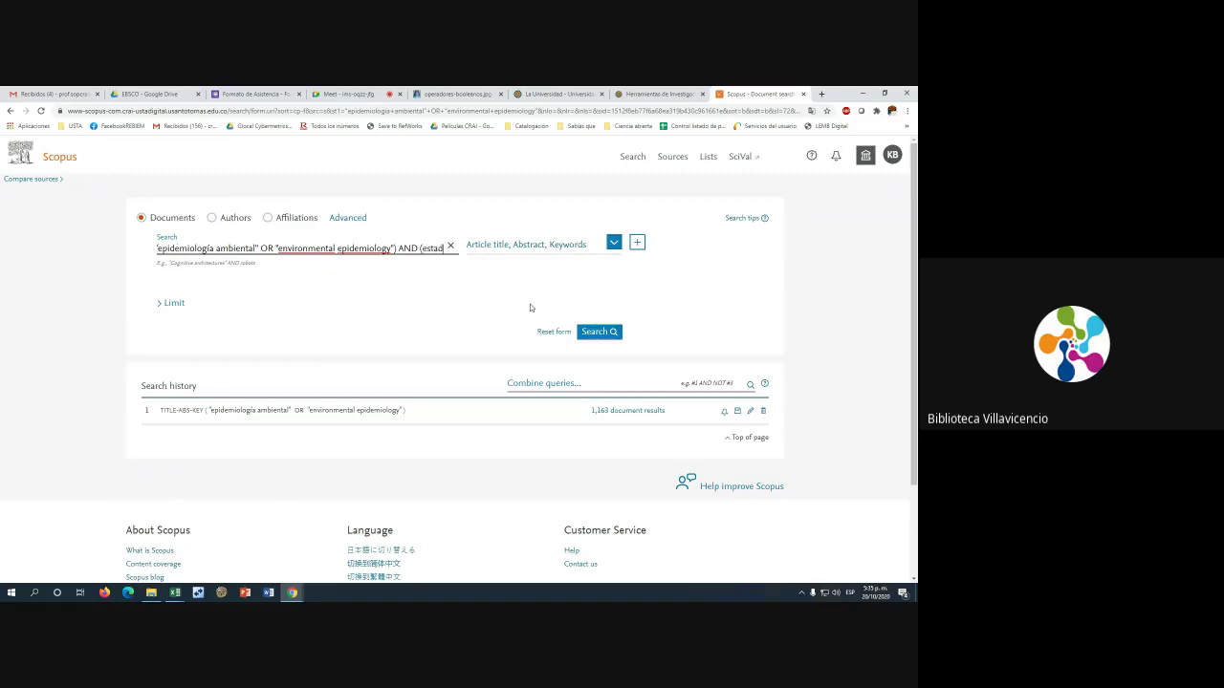
type("ístic")
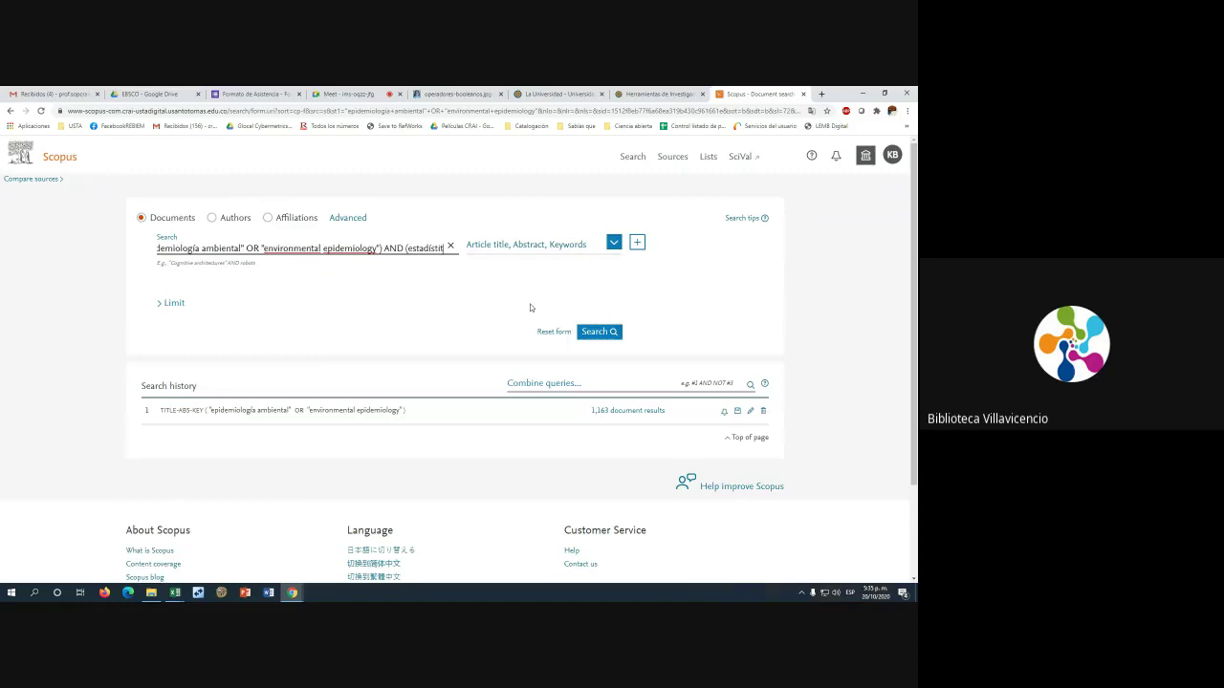
type("as OR")
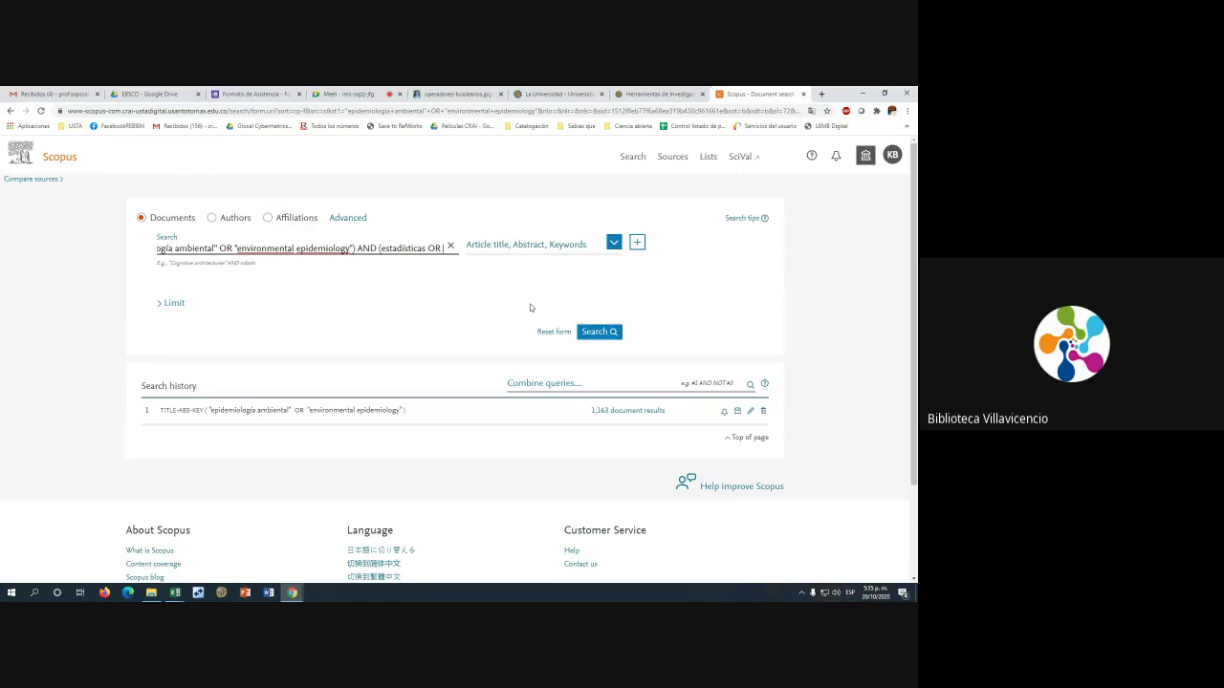
type(" stati")
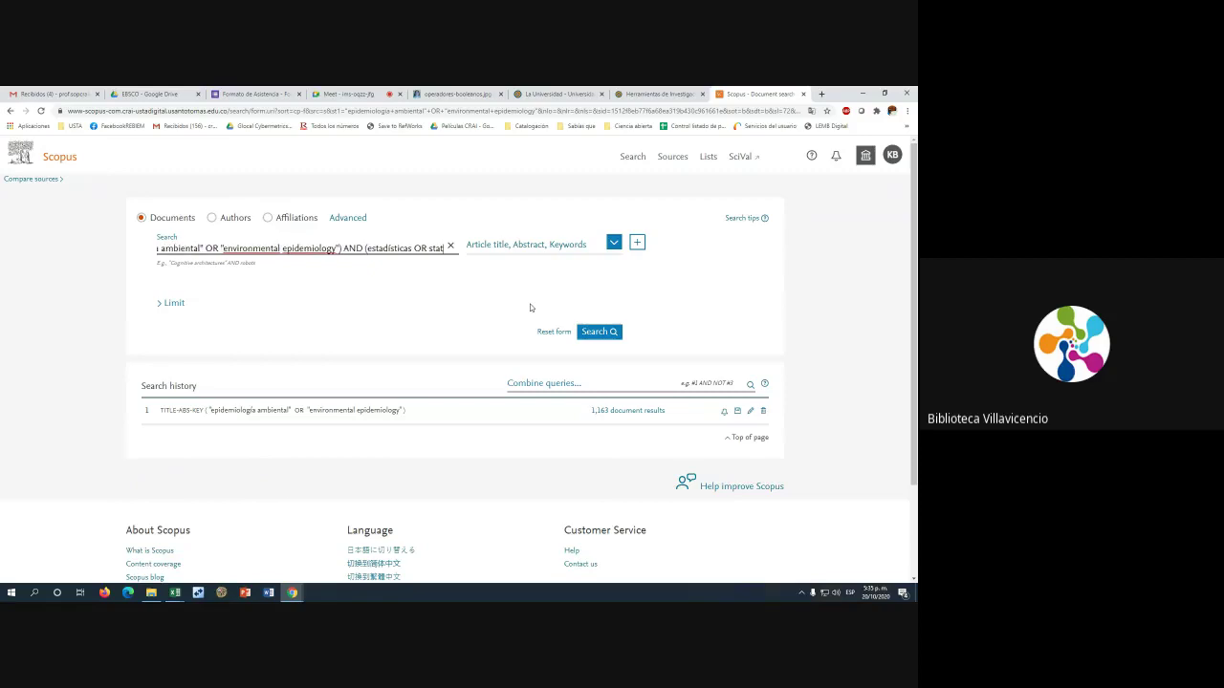
type("stics")
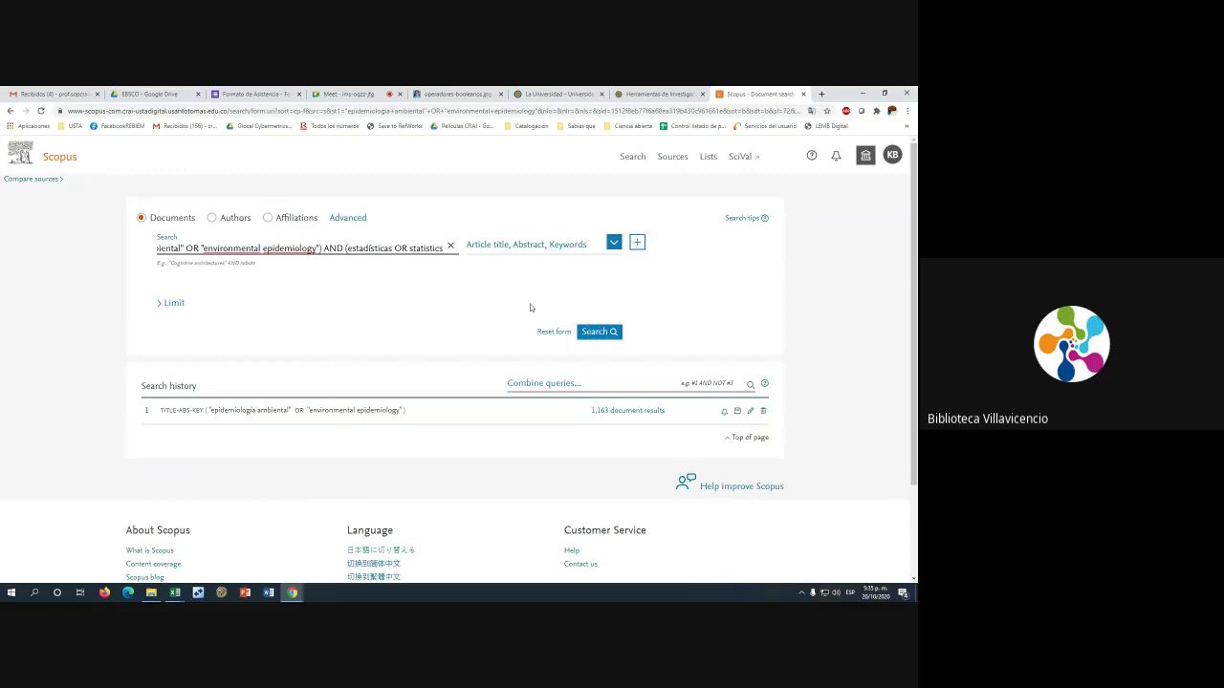
type(")")
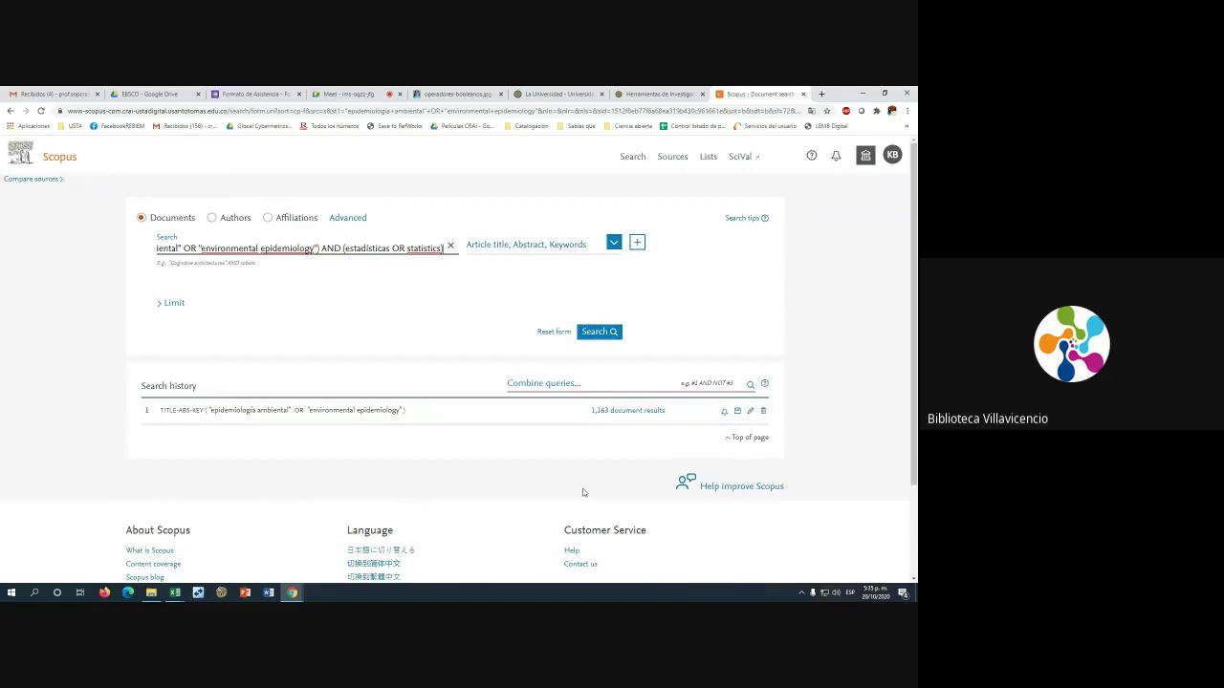
Highlight the epidemiology phrases and select the statistics clause in the edited query
left_click_drag(428, 248, 145, 256)
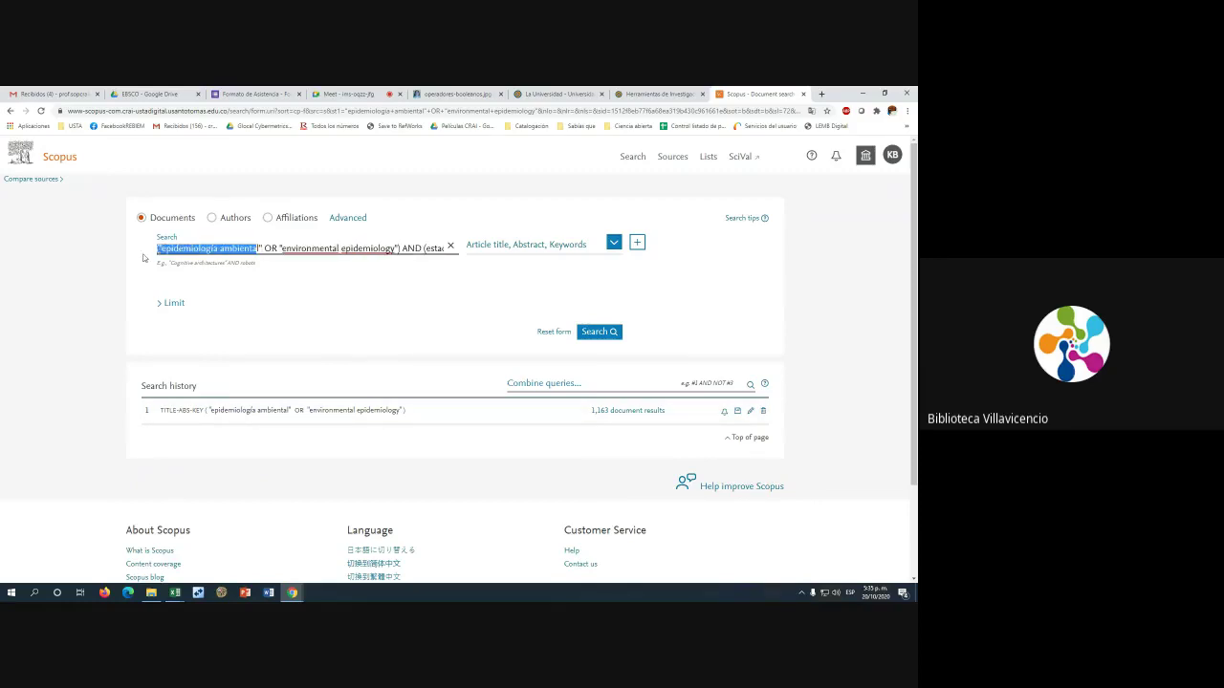
left_click(312, 257)
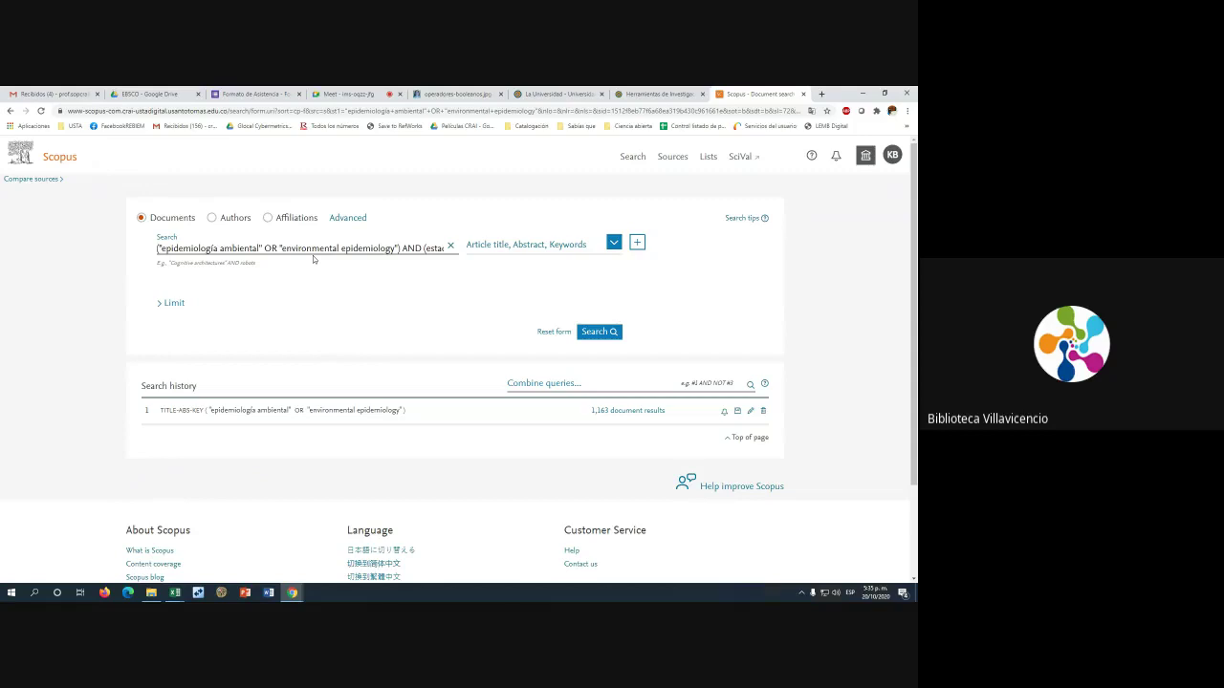
left_click(400, 247)
left_click_drag(436, 247, 425, 248)
key("shift+End")
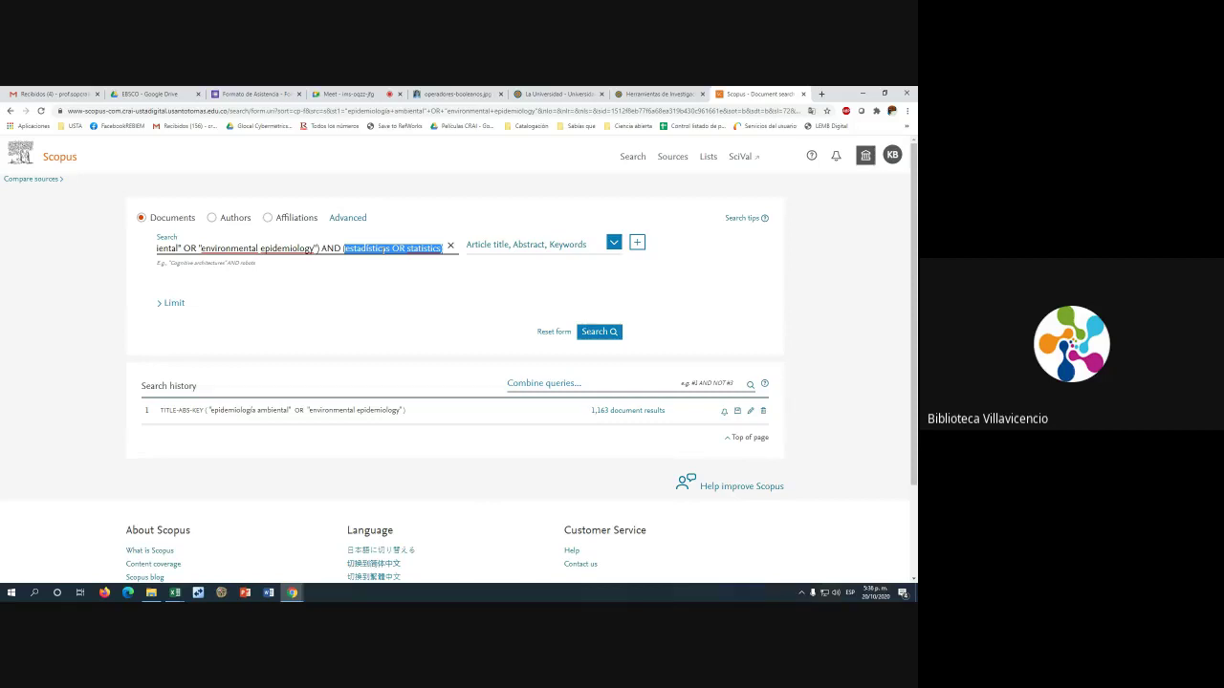
Run the combined search and highlight the 145 result count and statistics terms
left_click(605, 334)
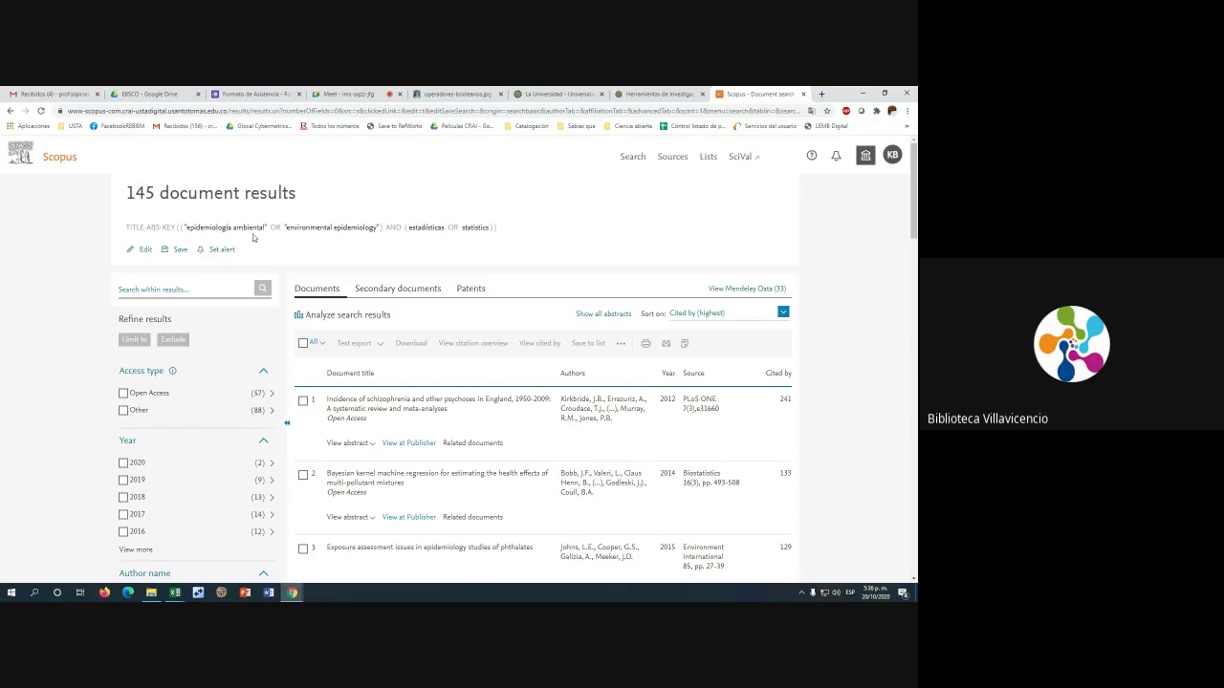
left_click_drag(135, 194, 155, 194)
left_click_drag(406, 228, 475, 226)
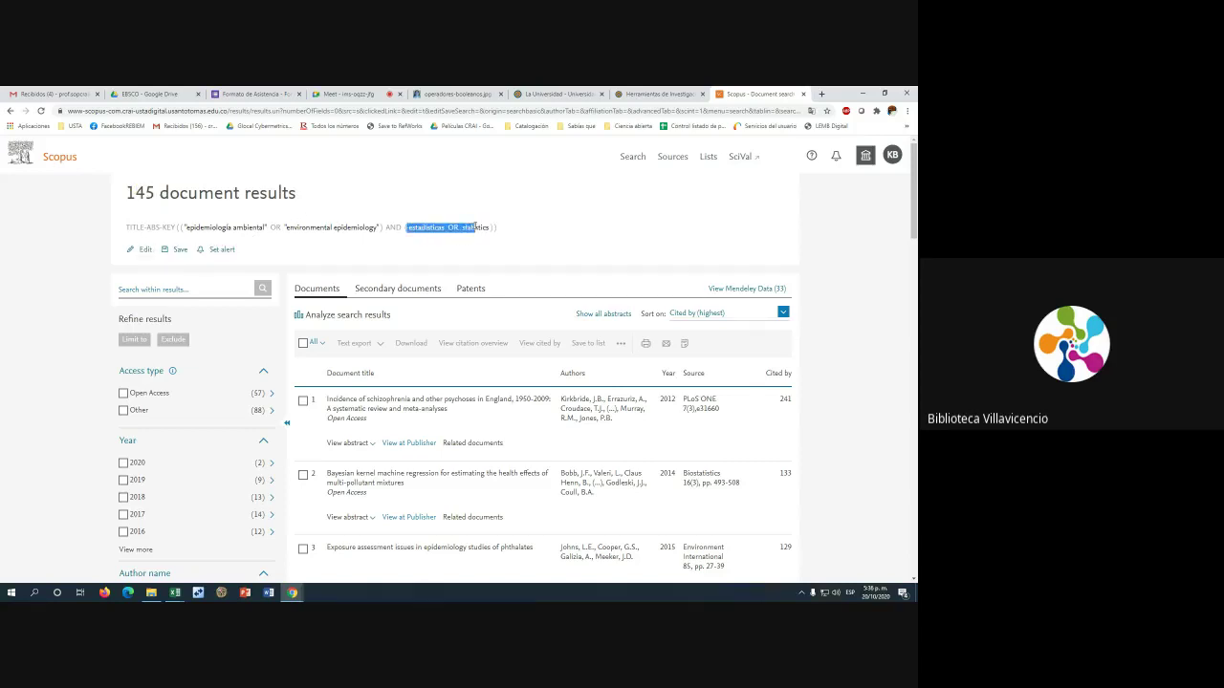
left_click(462, 228)
Scroll through the 145 results and the Refine results filters
scroll(552, 273, "down", 3)
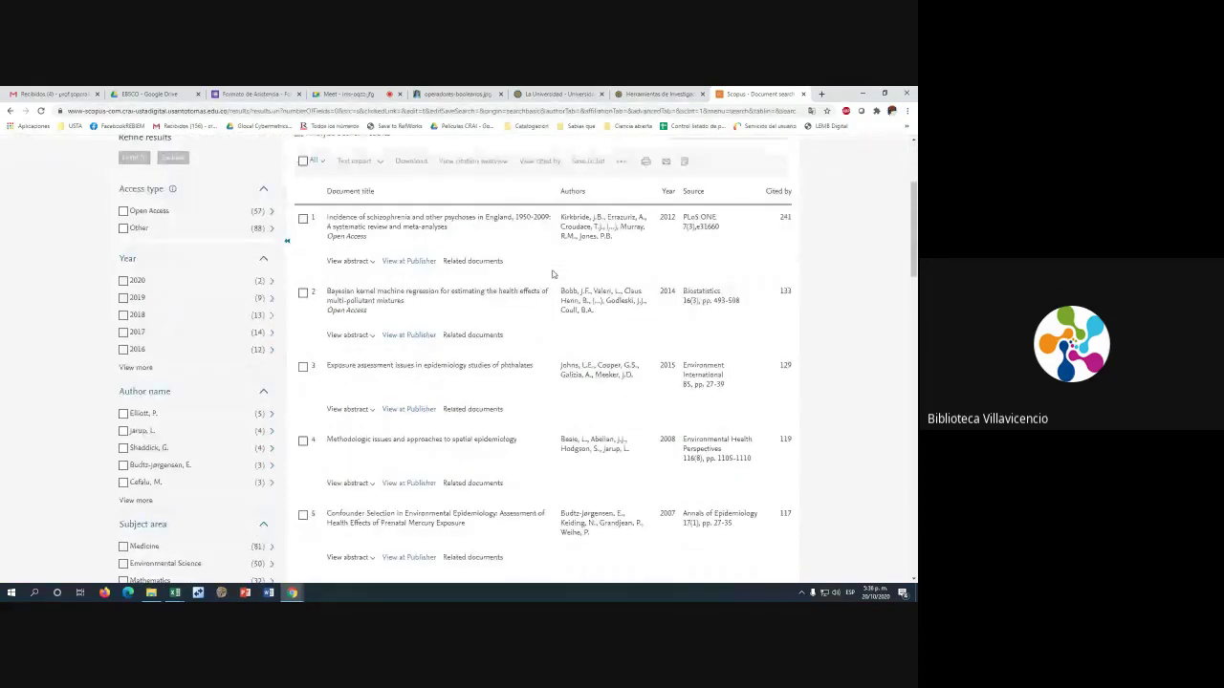
scroll(552, 274, "down", 1)
scroll(535, 265, "up", 3)
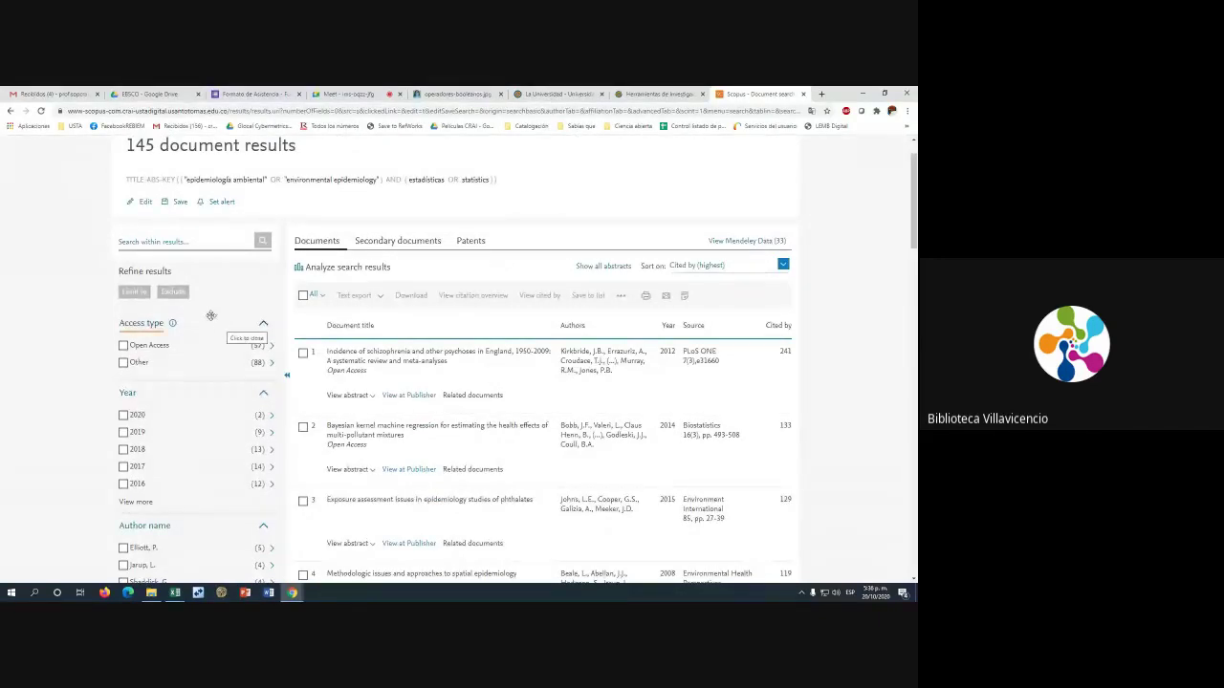
scroll(156, 364, "down", 1)
scroll(156, 364, "down", 5)
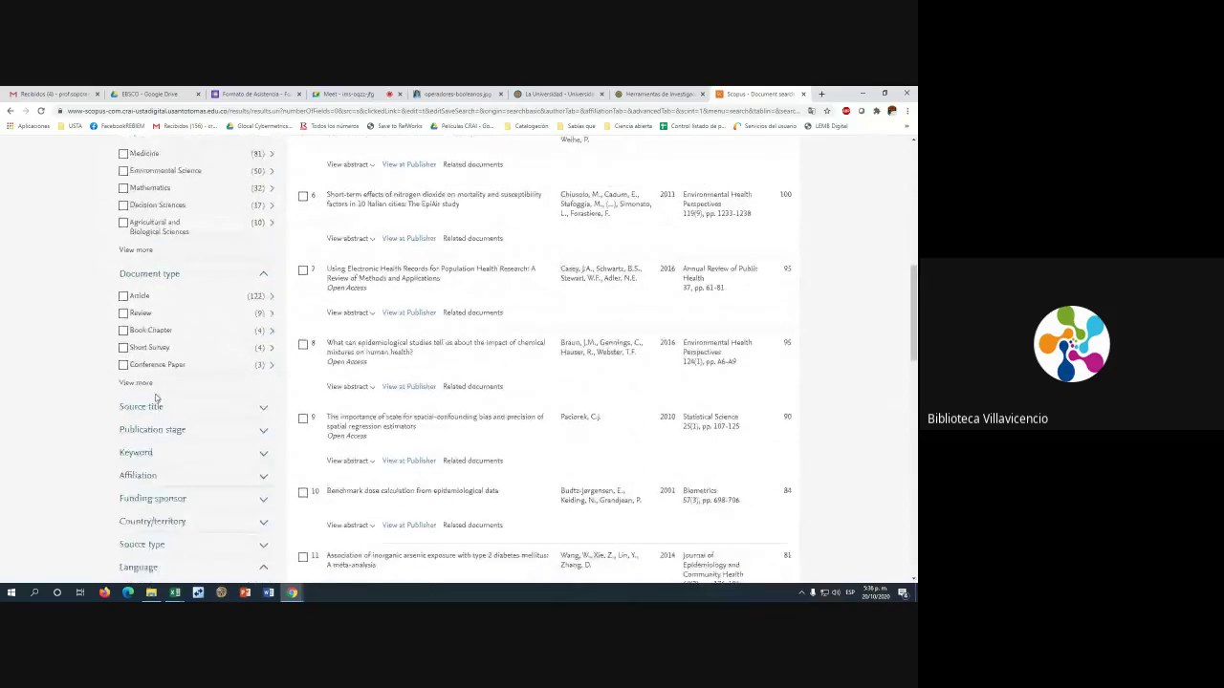
scroll(155, 398, "down", 2)
scroll(156, 401, "up", 8)
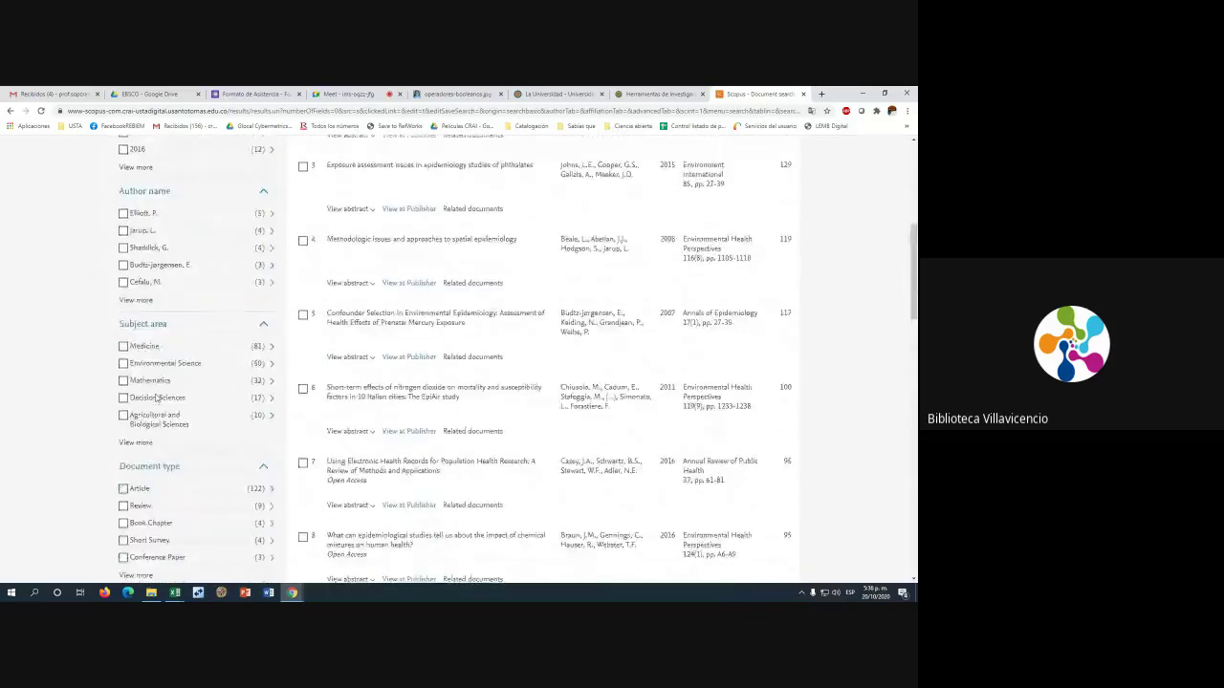
scroll(155, 395, "down", 1)
scroll(155, 395, "down", 1)
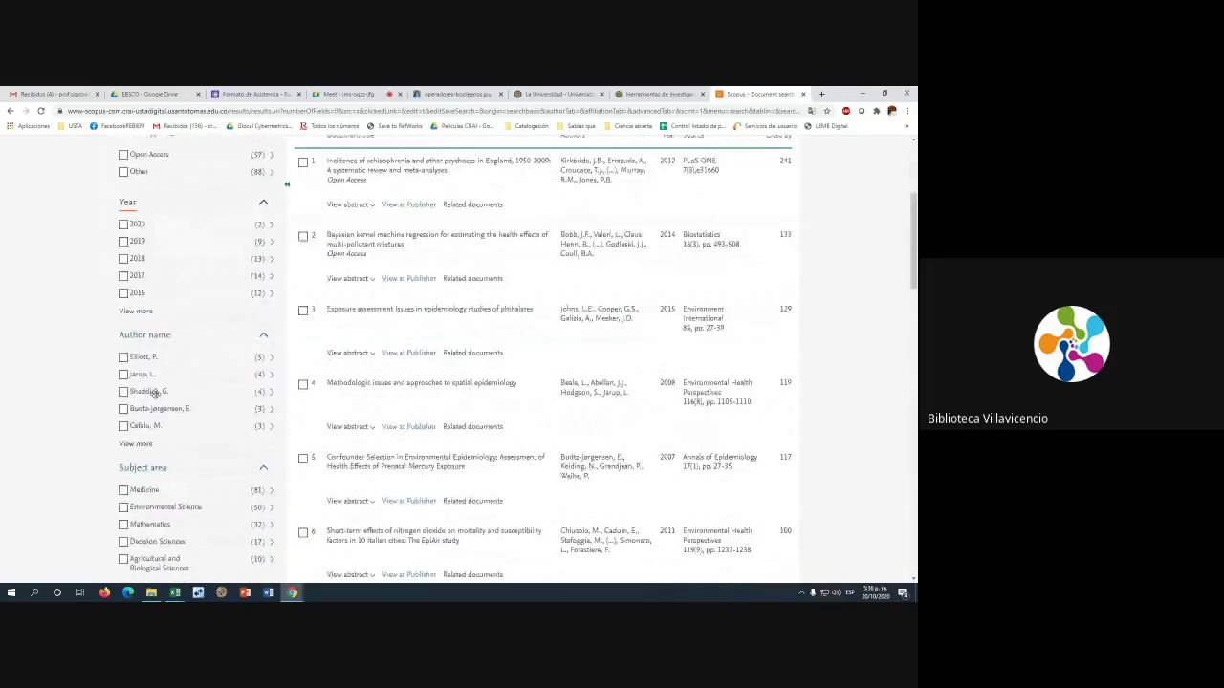
scroll(156, 394, "up", 3)
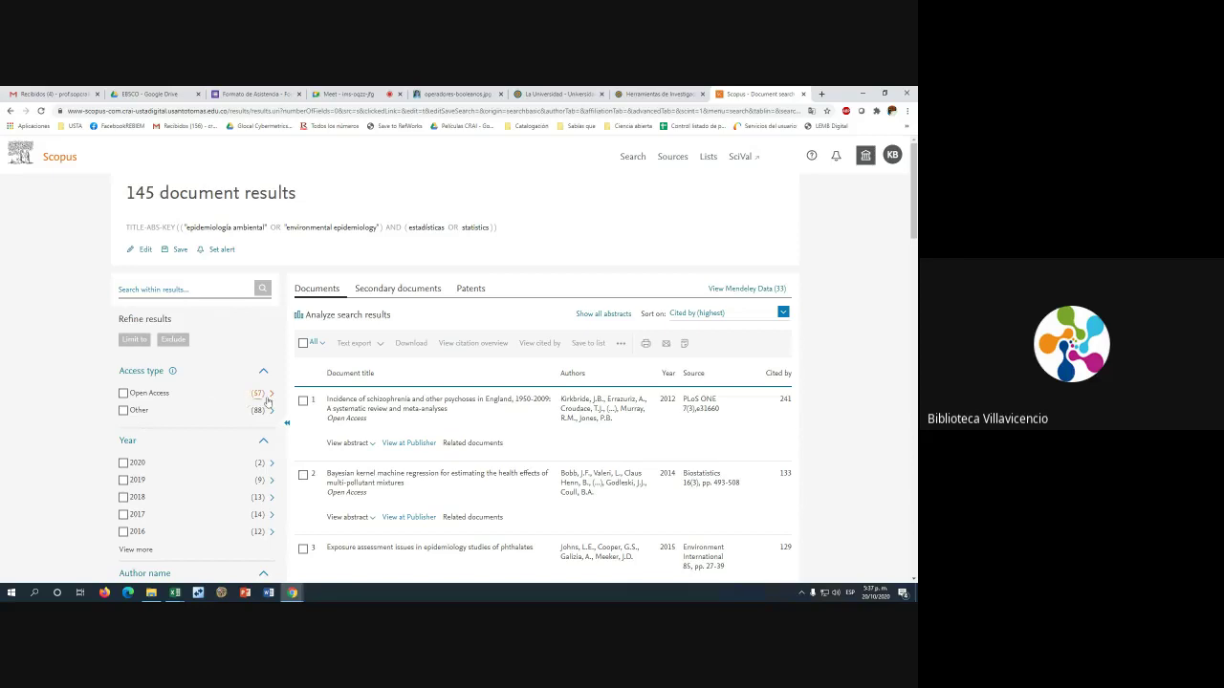
Toggle the Open Access access-type filter on and off, leaving it ticked
left_click(125, 394)
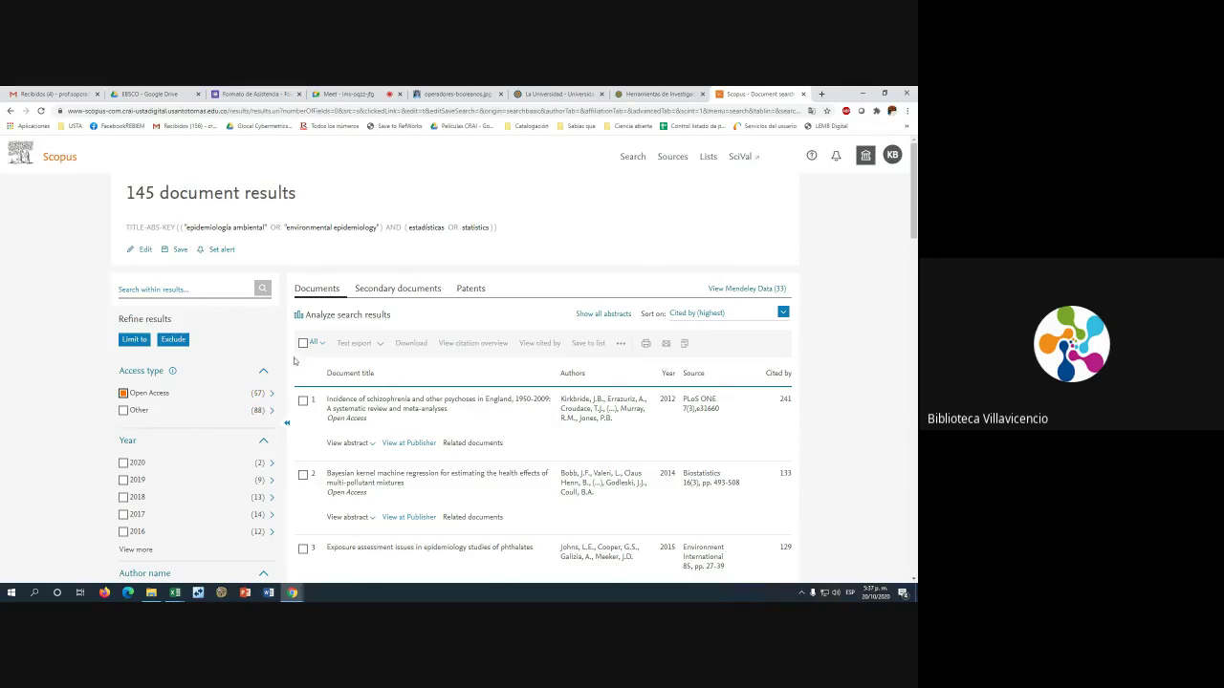
left_click(123, 394)
left_click(123, 394)
left_click(124, 393)
left_click(123, 394)
left_click(123, 394)
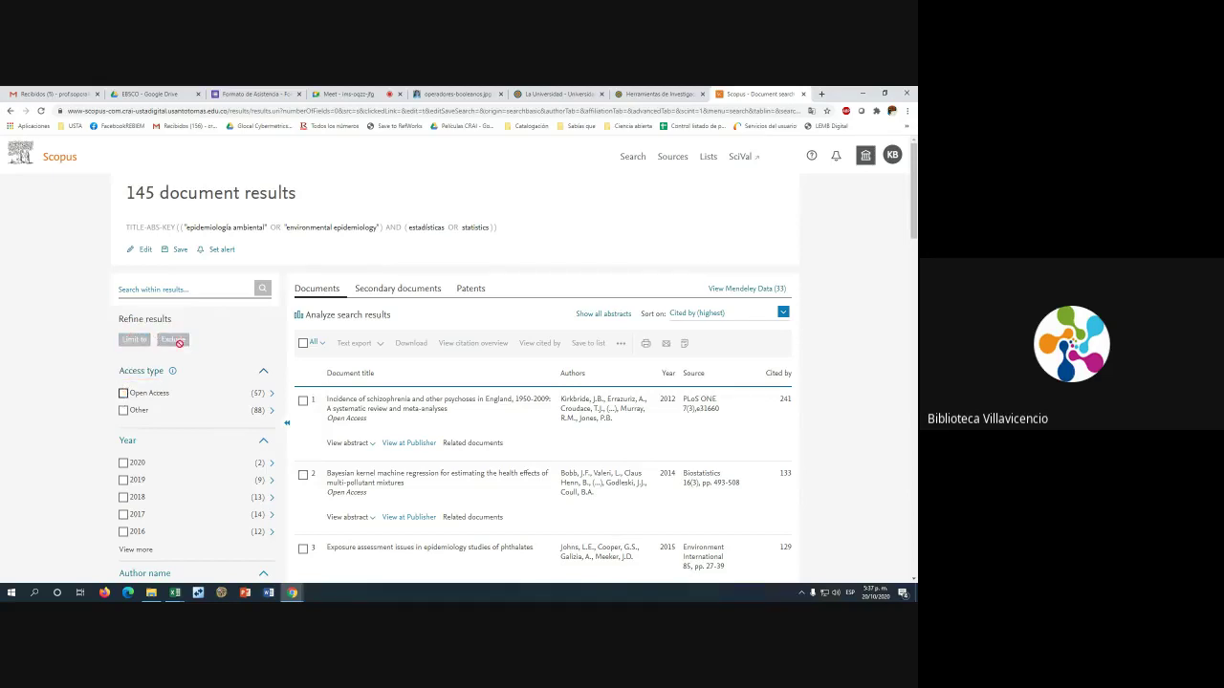
left_click(124, 394)
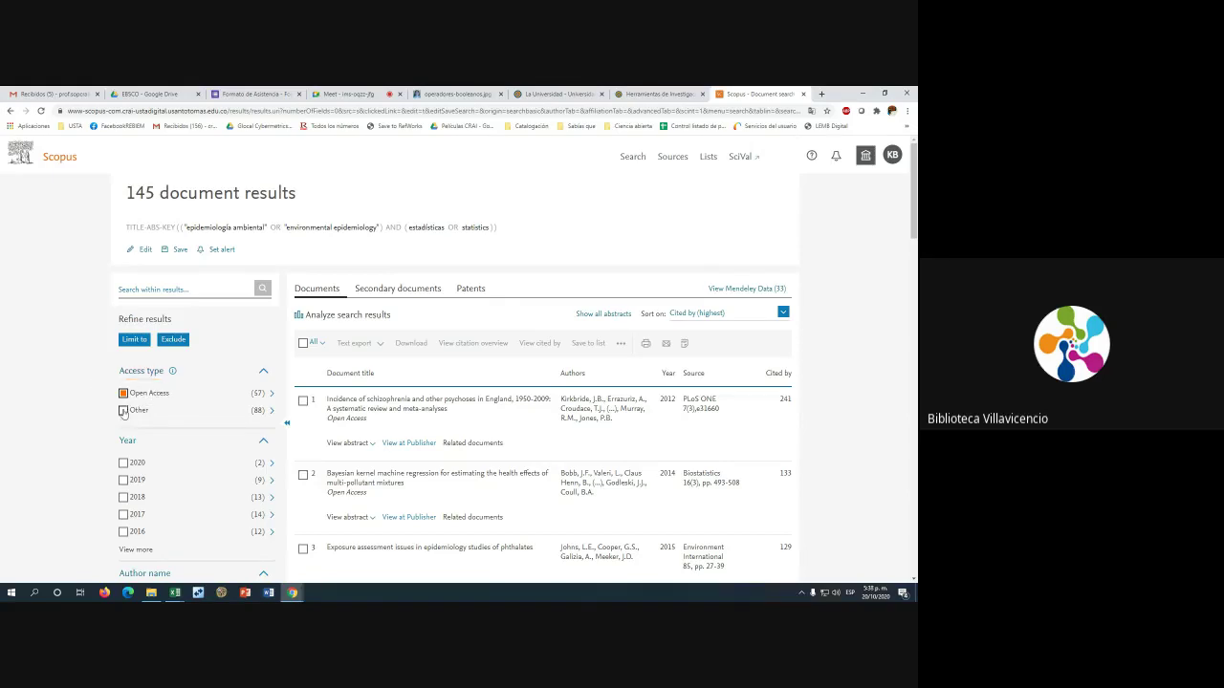
Swap the tick from Open Access to Other and exclude it, leaving 57 documents
left_click(123, 393)
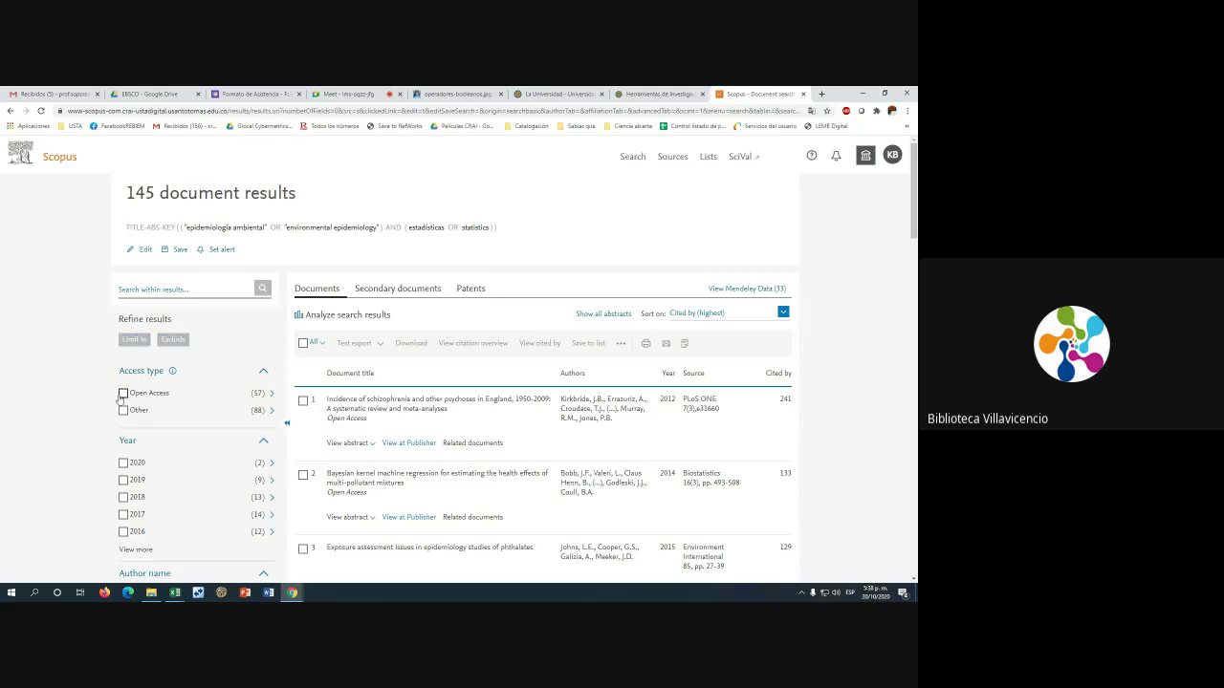
left_click(124, 410)
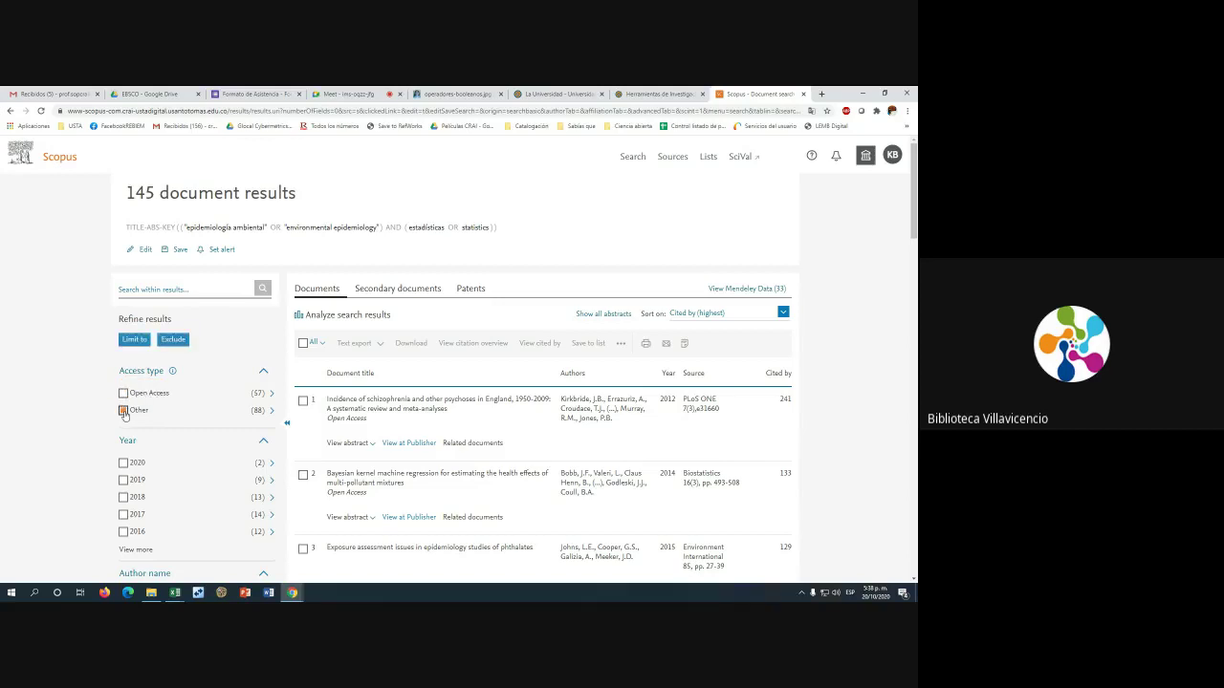
left_click(174, 340)
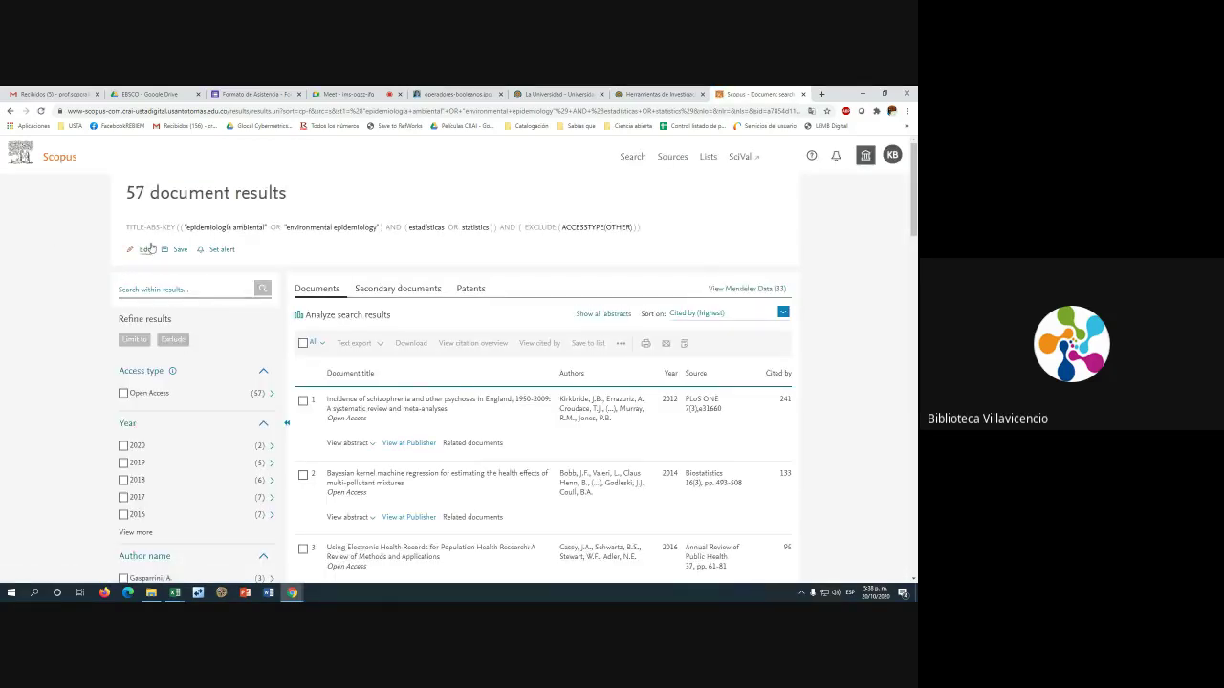
left_click_drag(124, 229, 501, 228)
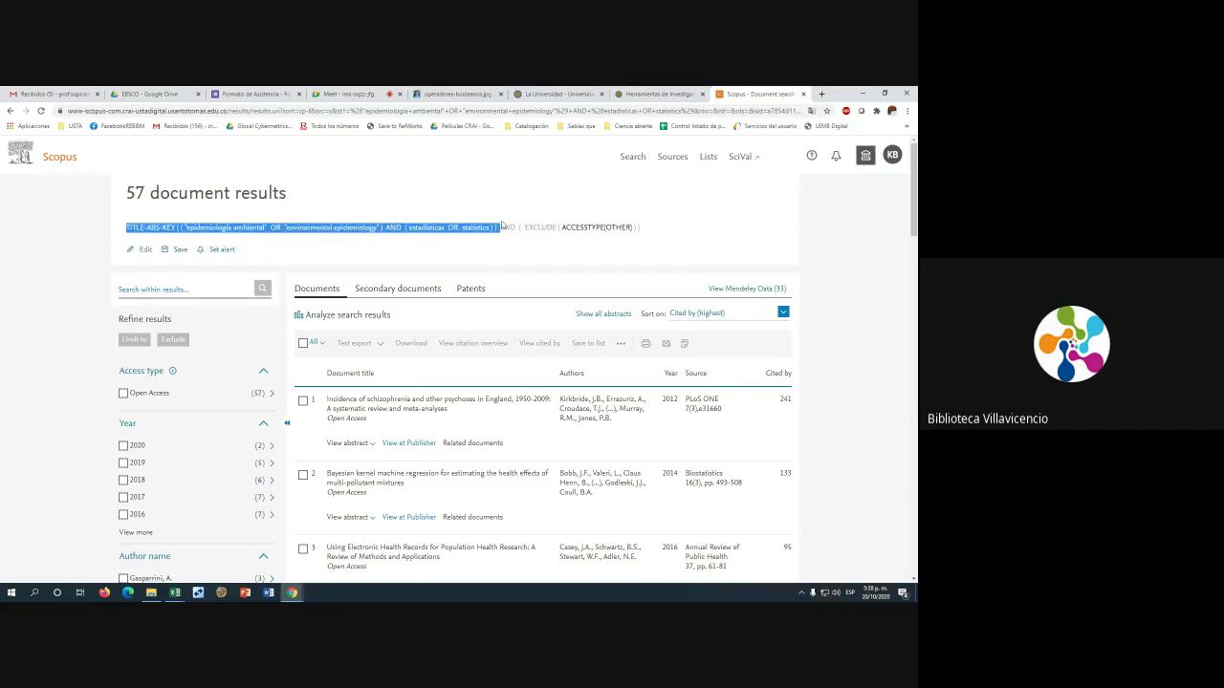
left_click(502, 227)
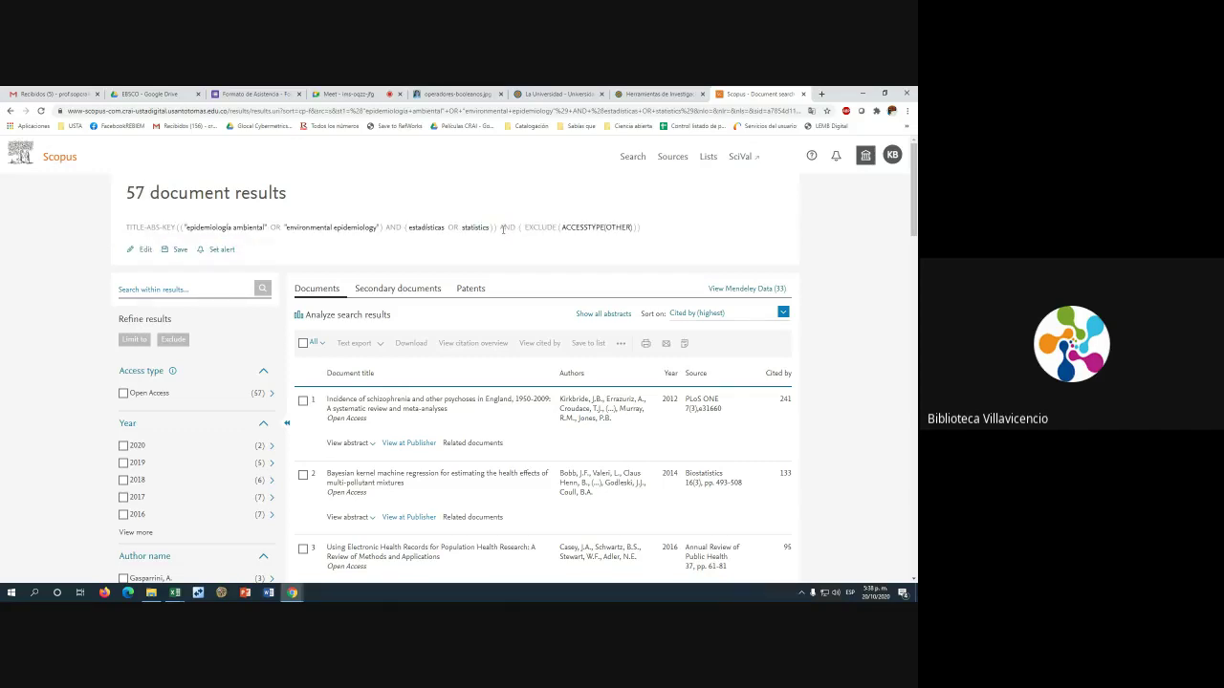
left_click_drag(502, 229, 589, 229)
scroll(230, 409, "down", 3)
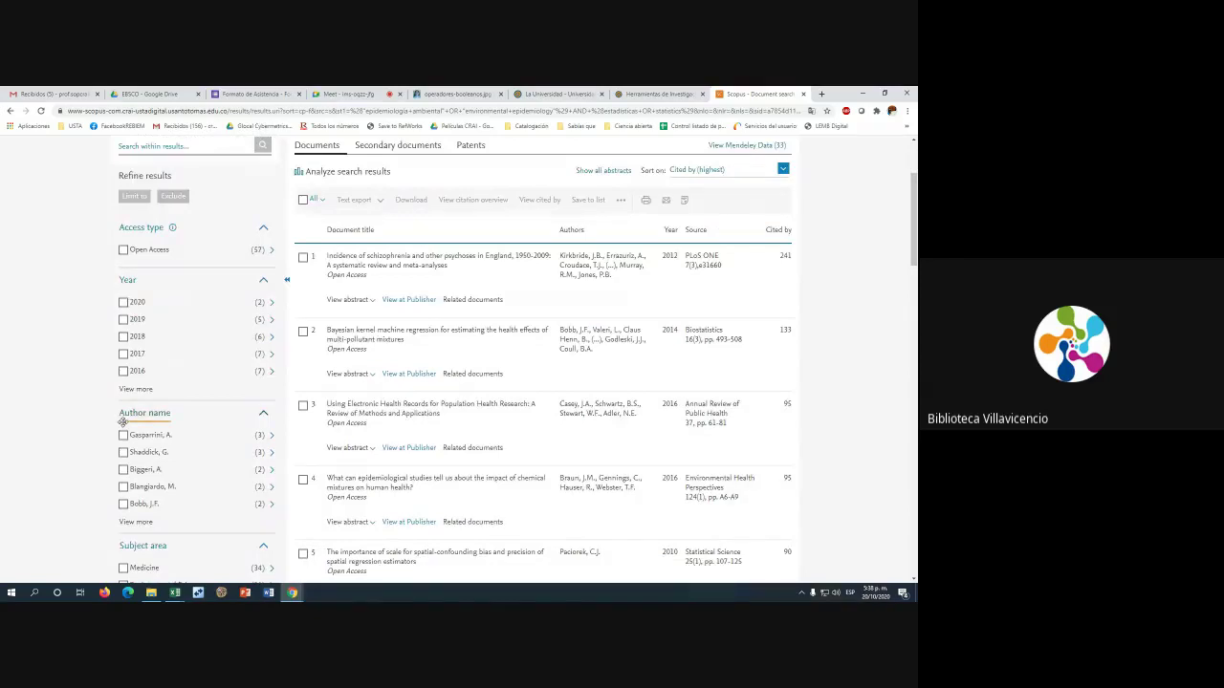
scroll(125, 421, "down", 1)
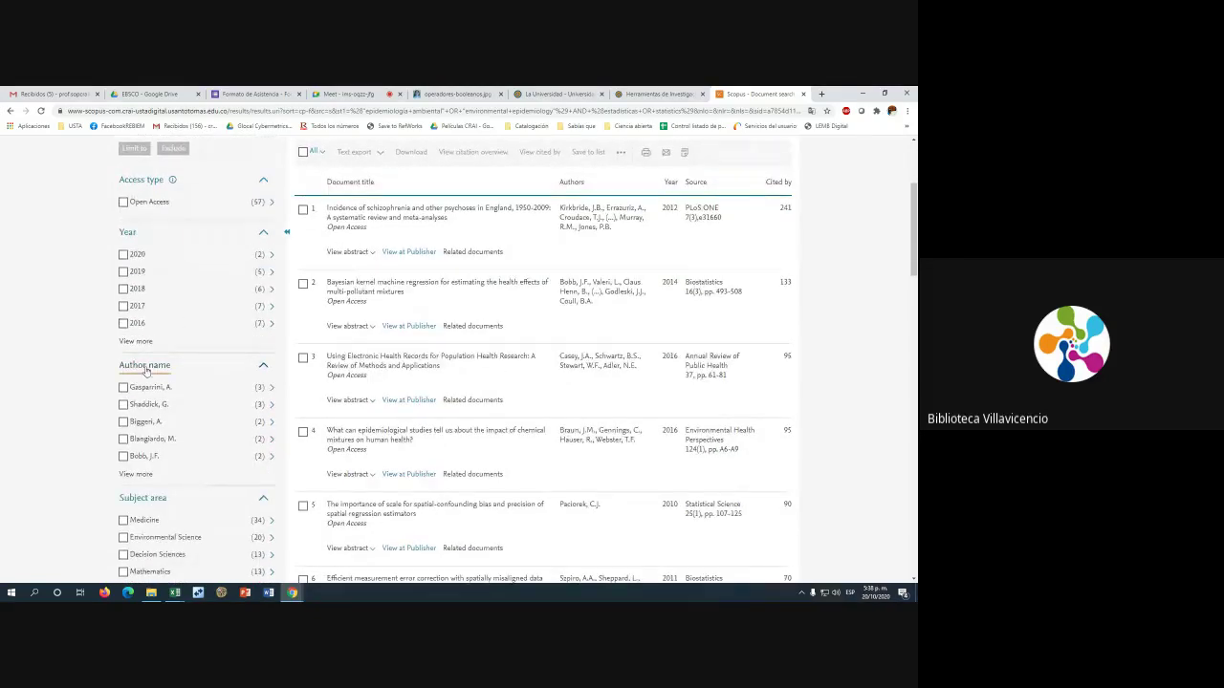
scroll(148, 375, "down", 4)
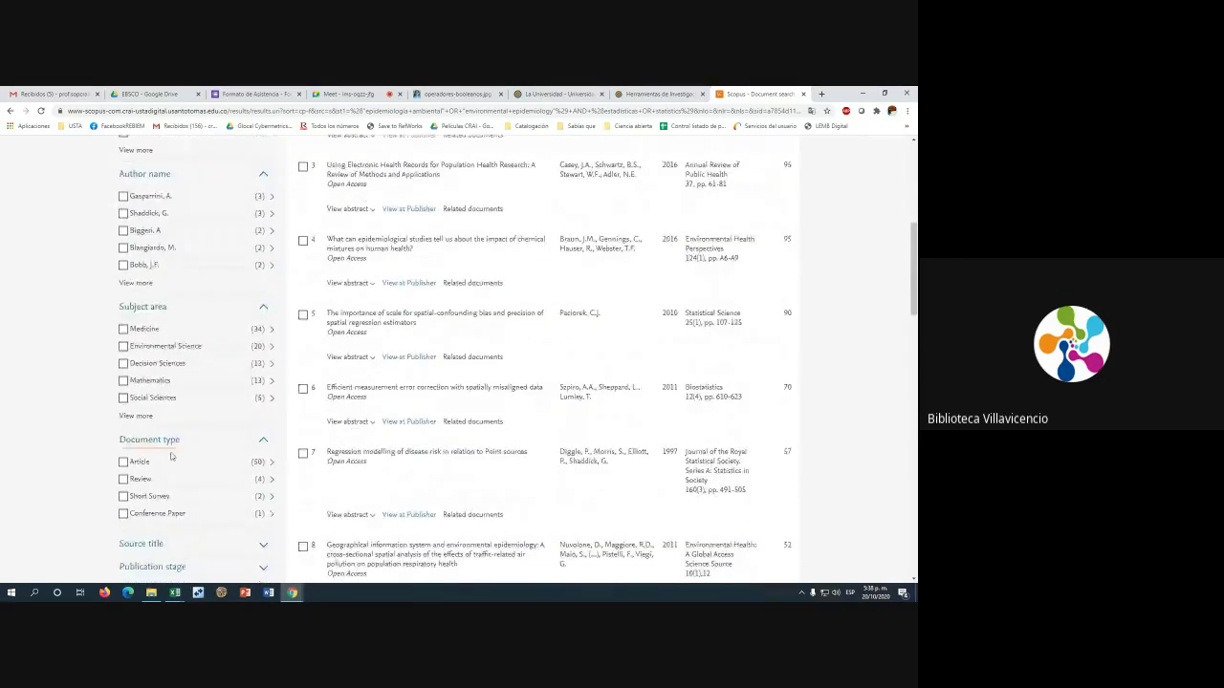
scroll(171, 456, "down", 1)
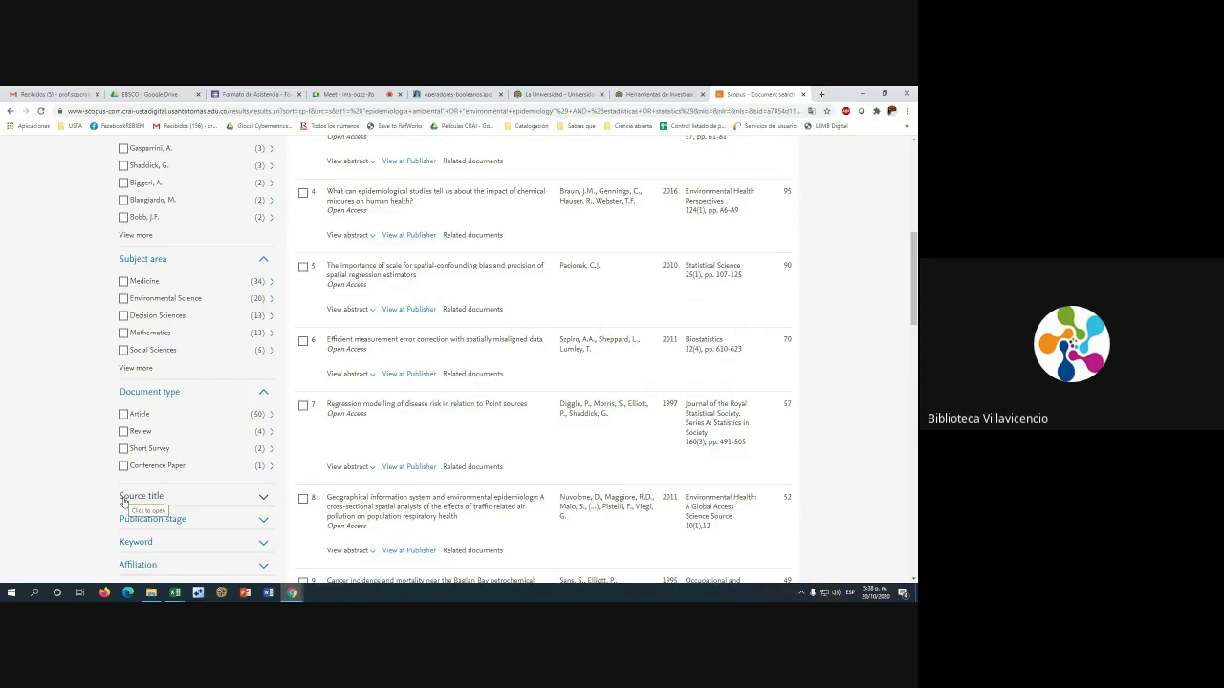
scroll(123, 502, "up", 5)
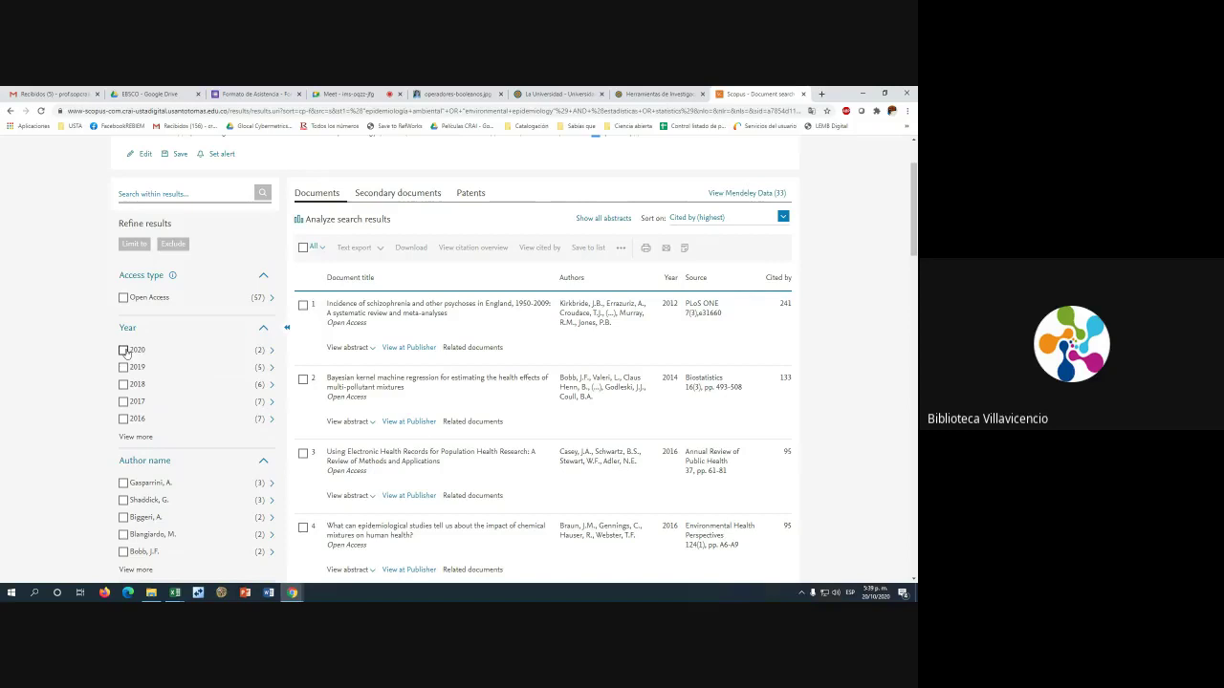
Tick 2019 under Year in the Refine results panel
left_click(124, 367)
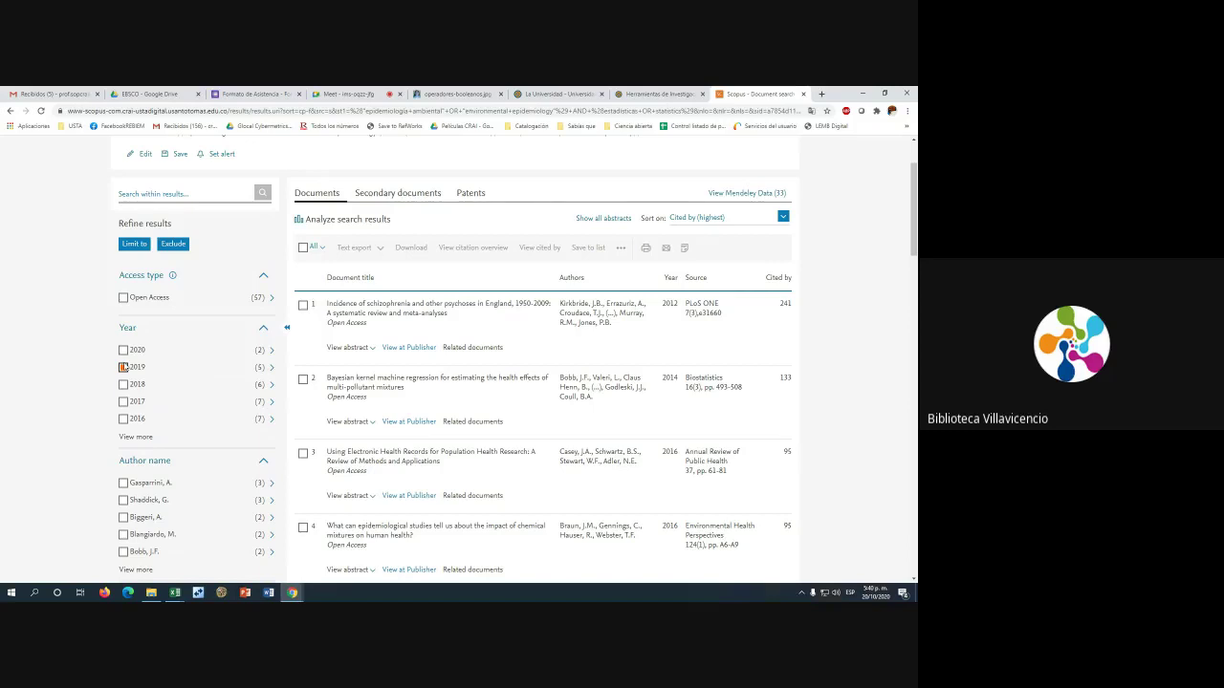
left_click(124, 367)
scroll(137, 468, "down", 1)
scroll(138, 467, "down", 1)
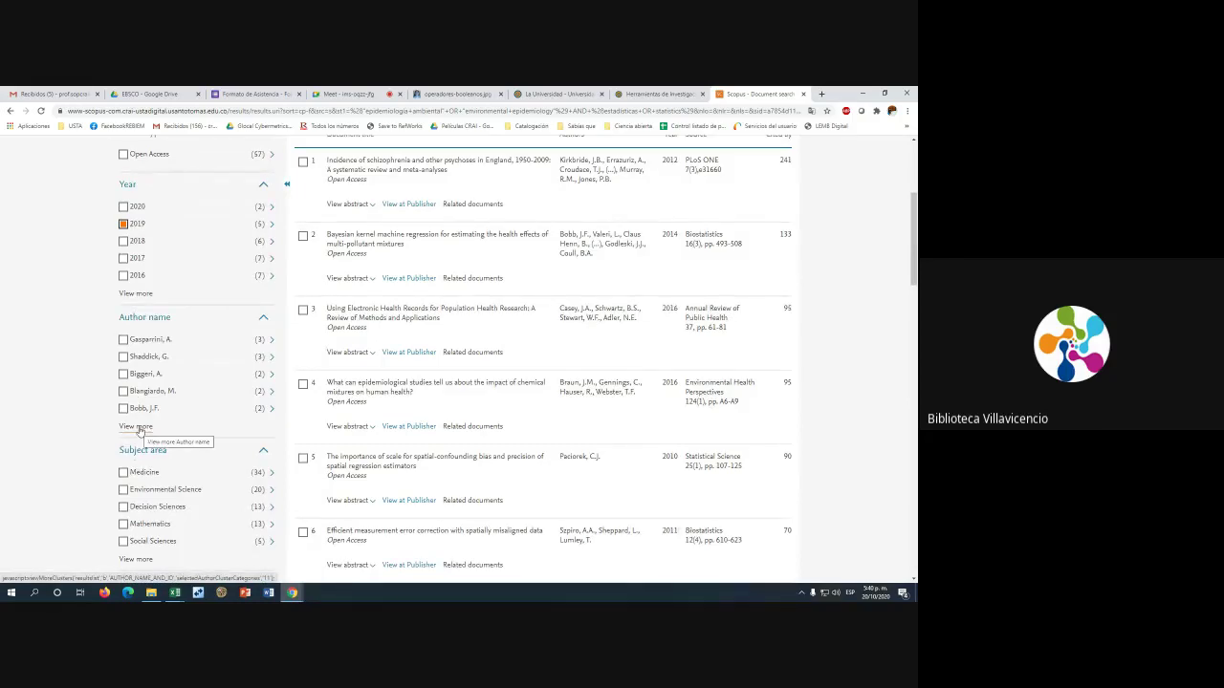
Expand the Country/territory list, ticking and then unticking United States
scroll(138, 435, "down", 5)
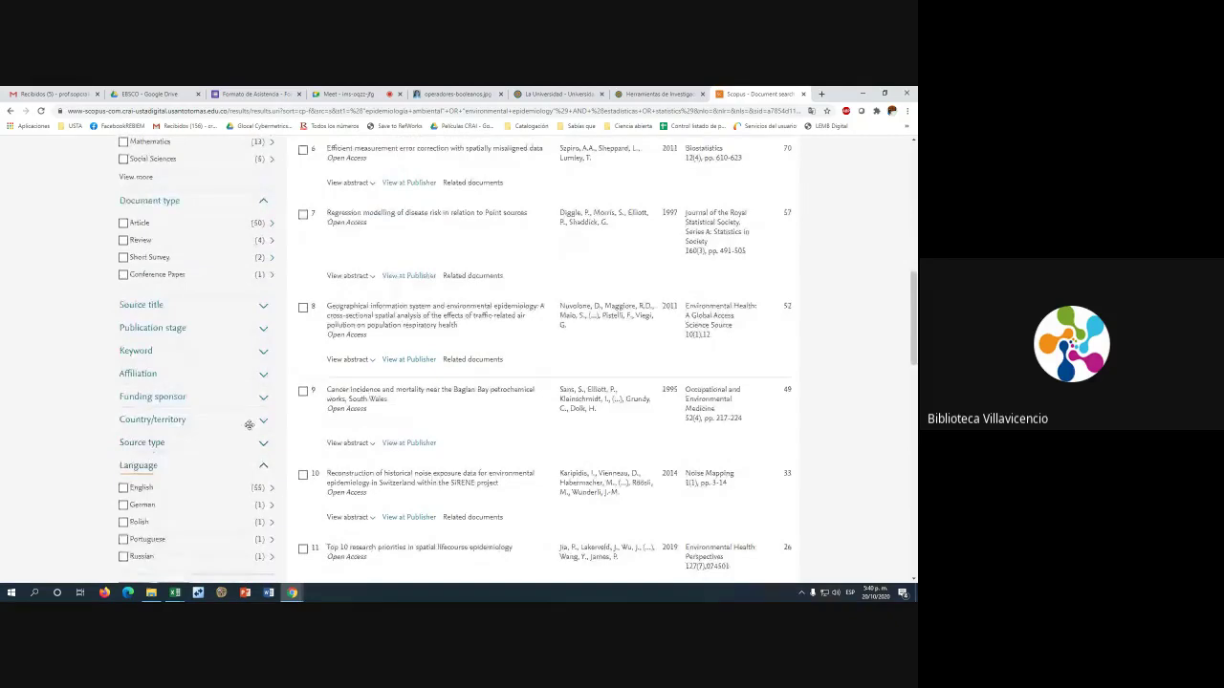
left_click(263, 423)
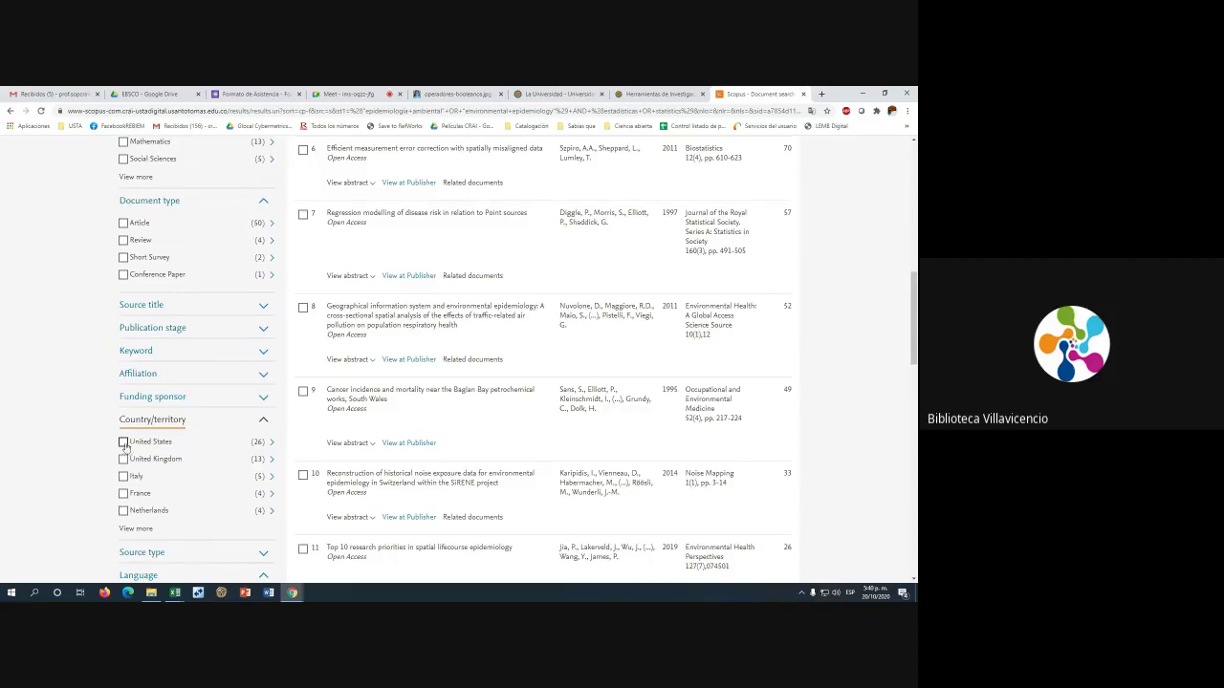
left_click(123, 444)
left_click(123, 444)
scroll(162, 353, "up", 5)
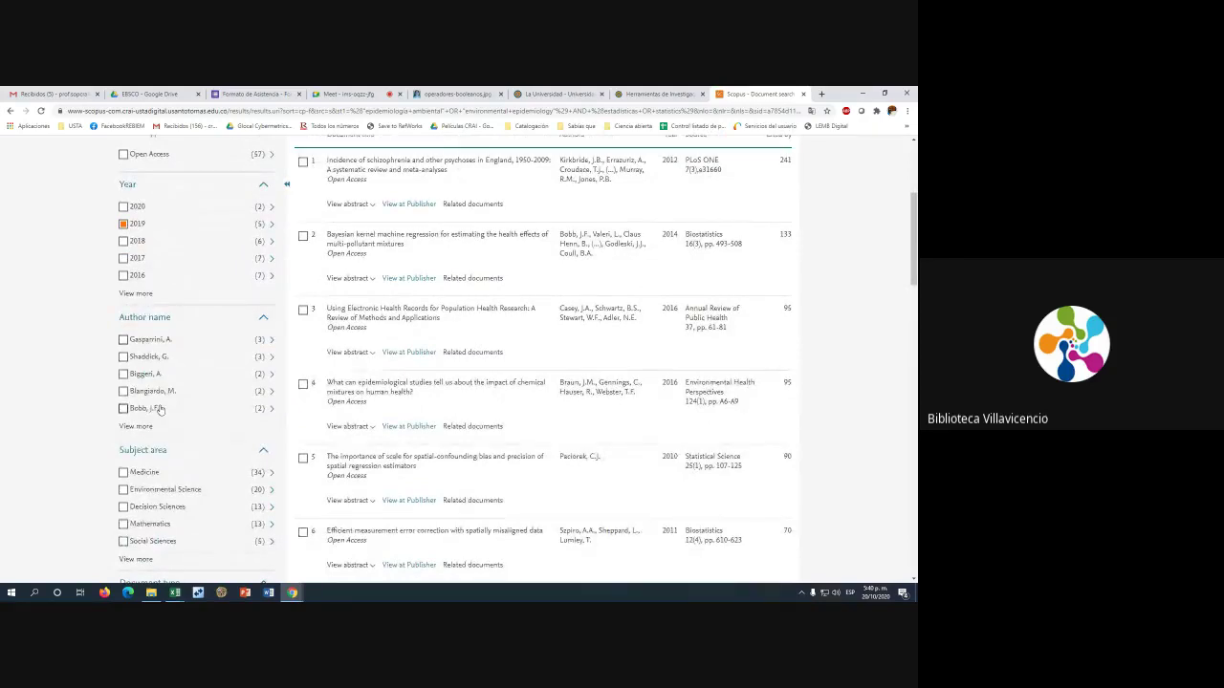
scroll(161, 359, "down", 1)
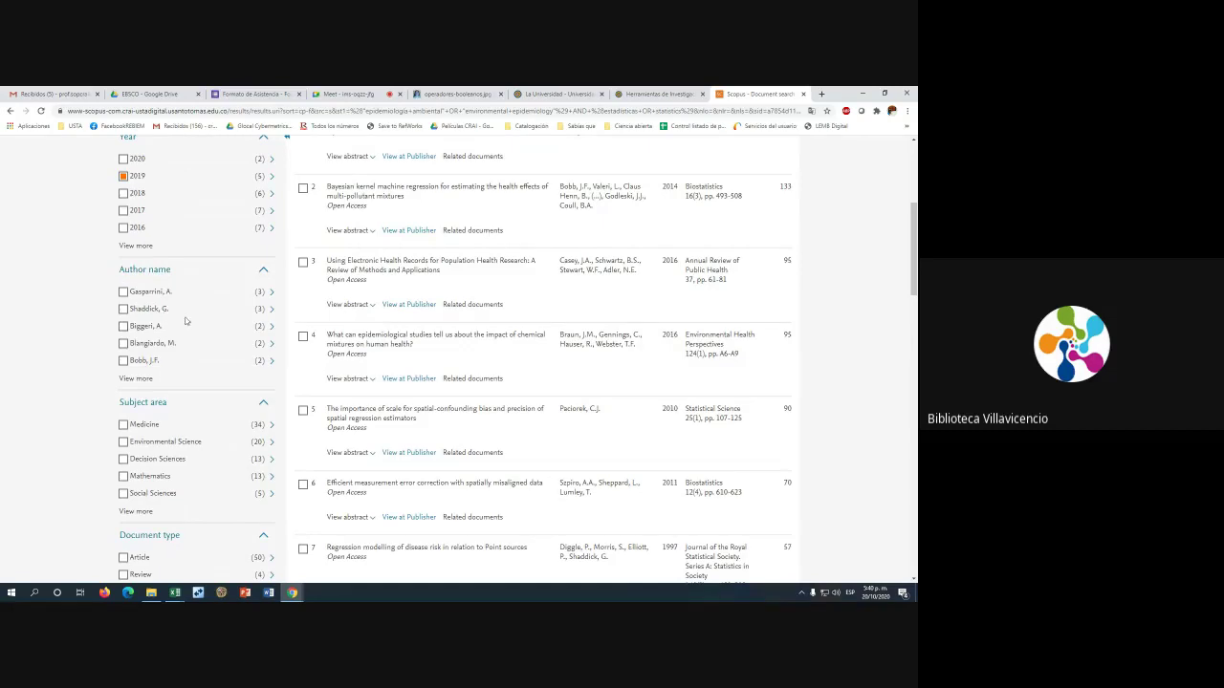
scroll(164, 293, "down", 3)
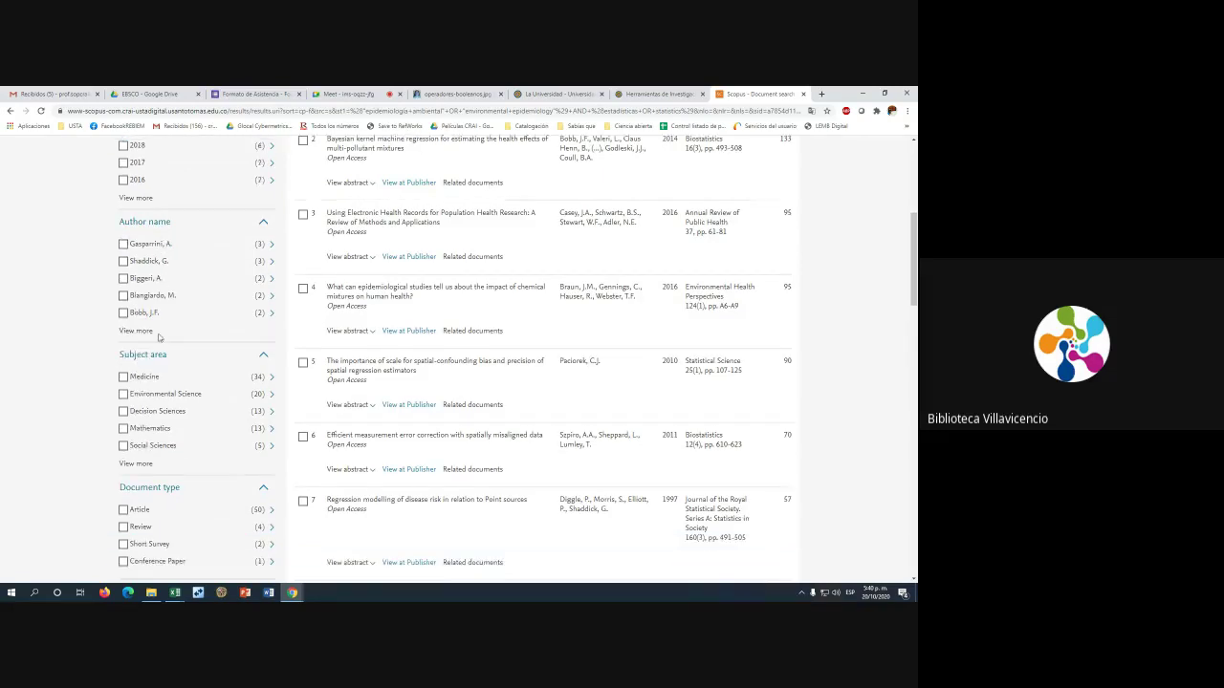
scroll(149, 267, "down", 2)
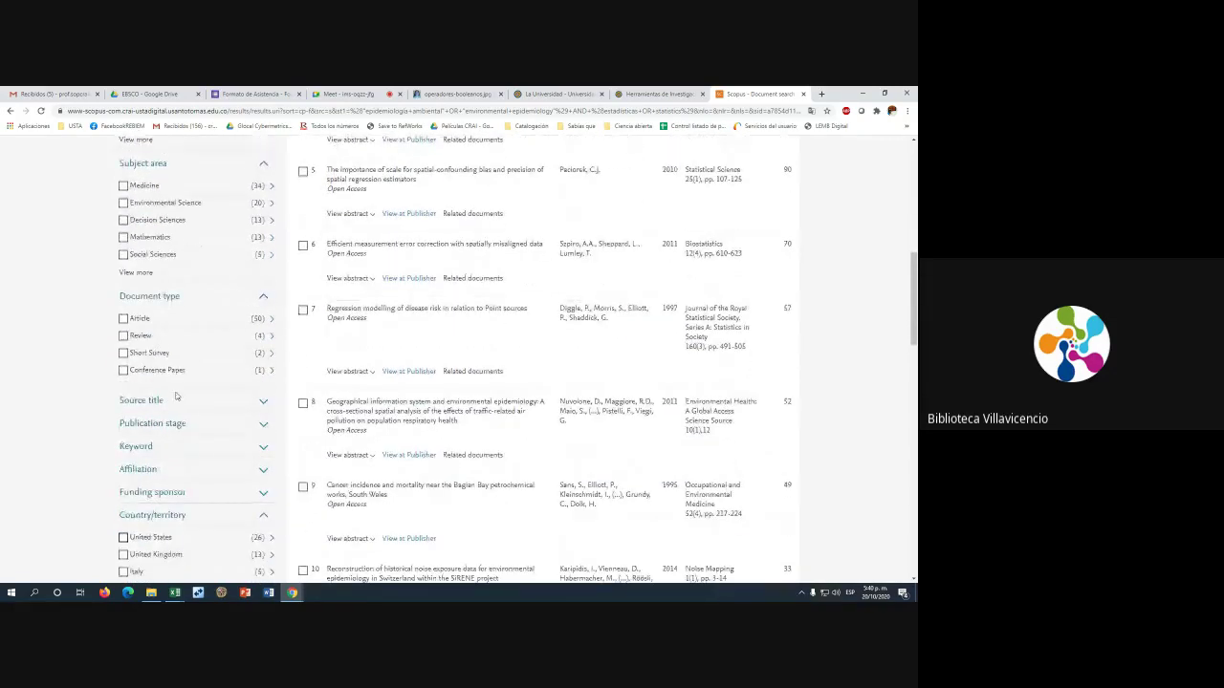
Expand the Source title, Keyword and Affiliation filter lists and browse them
left_click(267, 402)
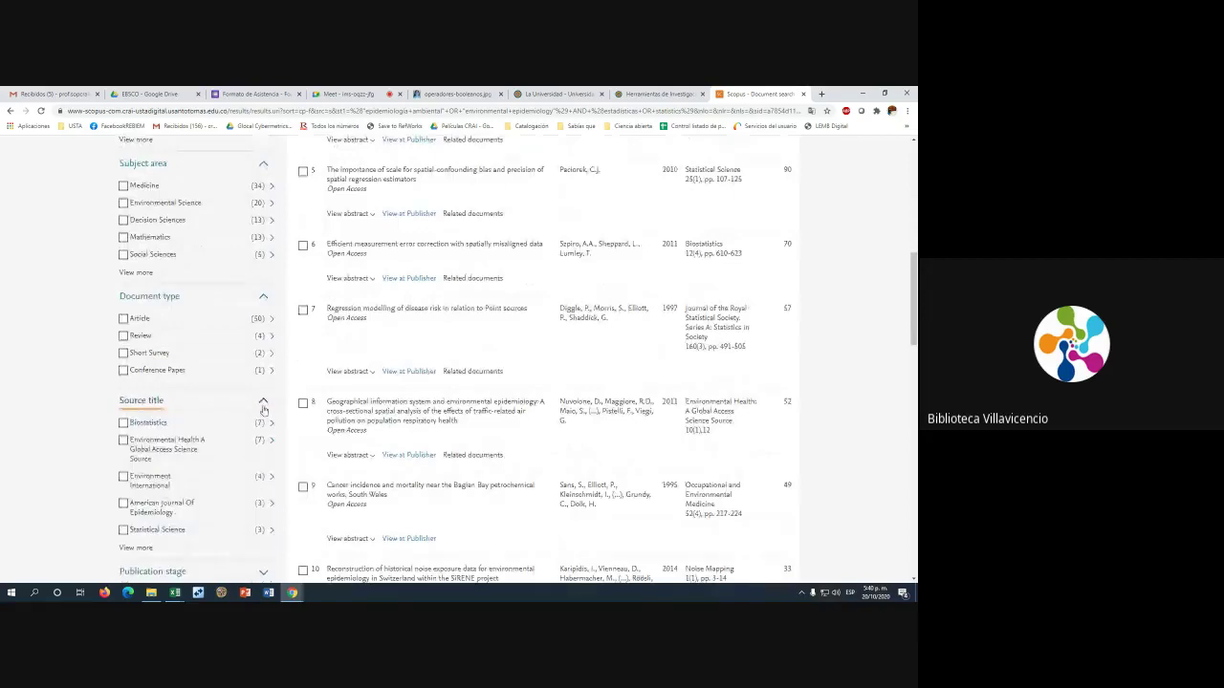
scroll(248, 365, "down", 1)
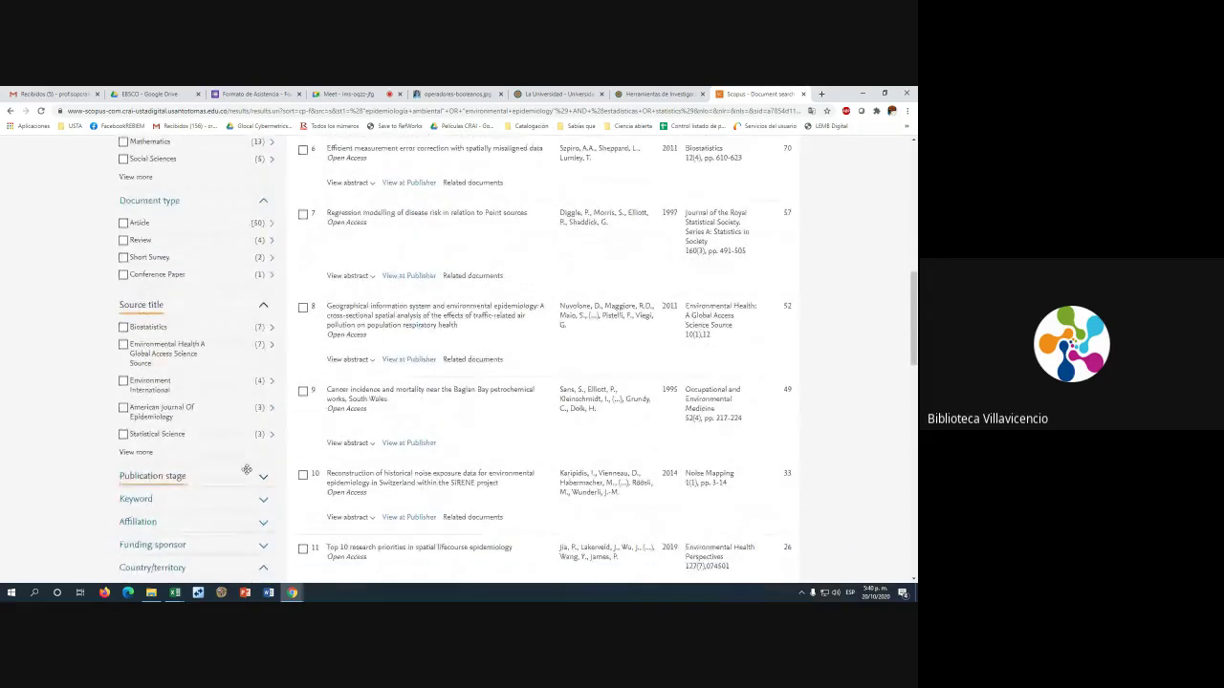
left_click(261, 493)
scroll(265, 459, "down", 3)
left_click(264, 455)
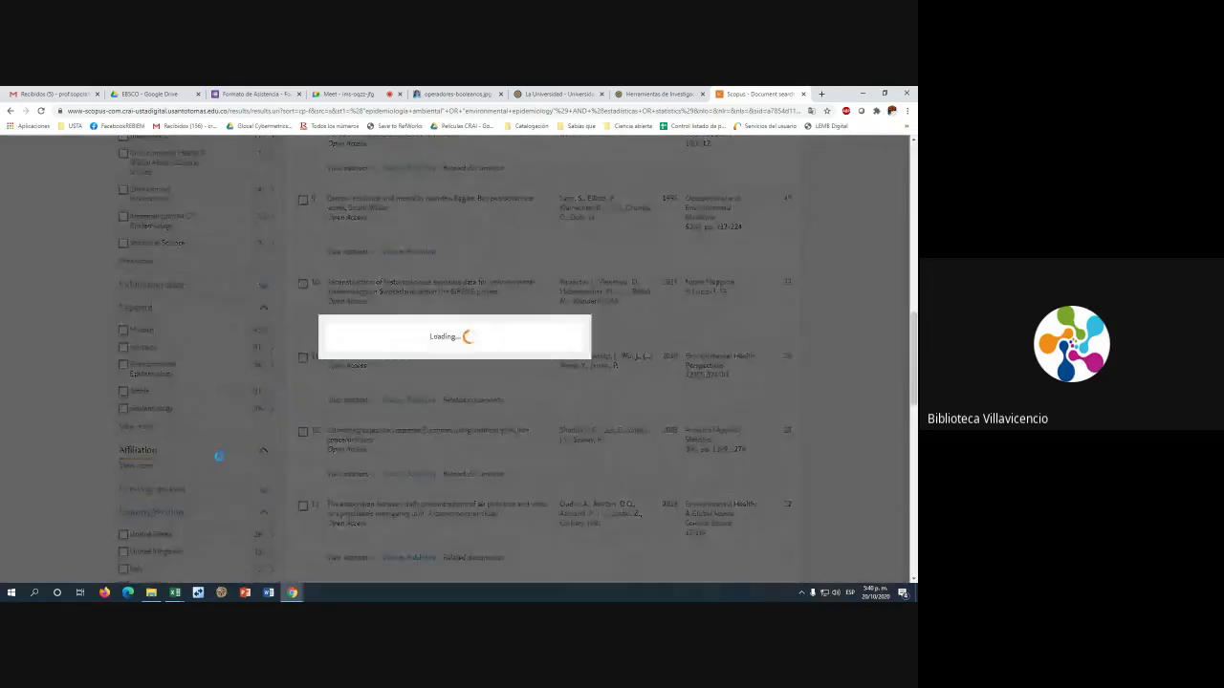
scroll(205, 467, "down", 2)
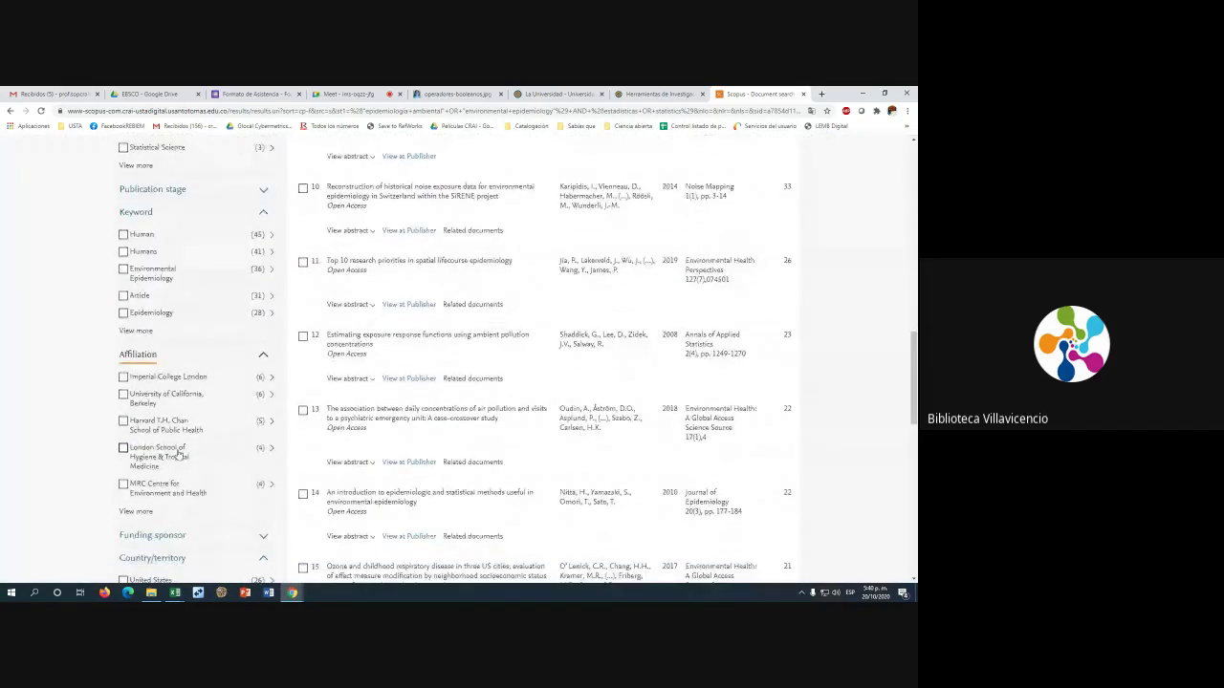
scroll(168, 405, "down", 1)
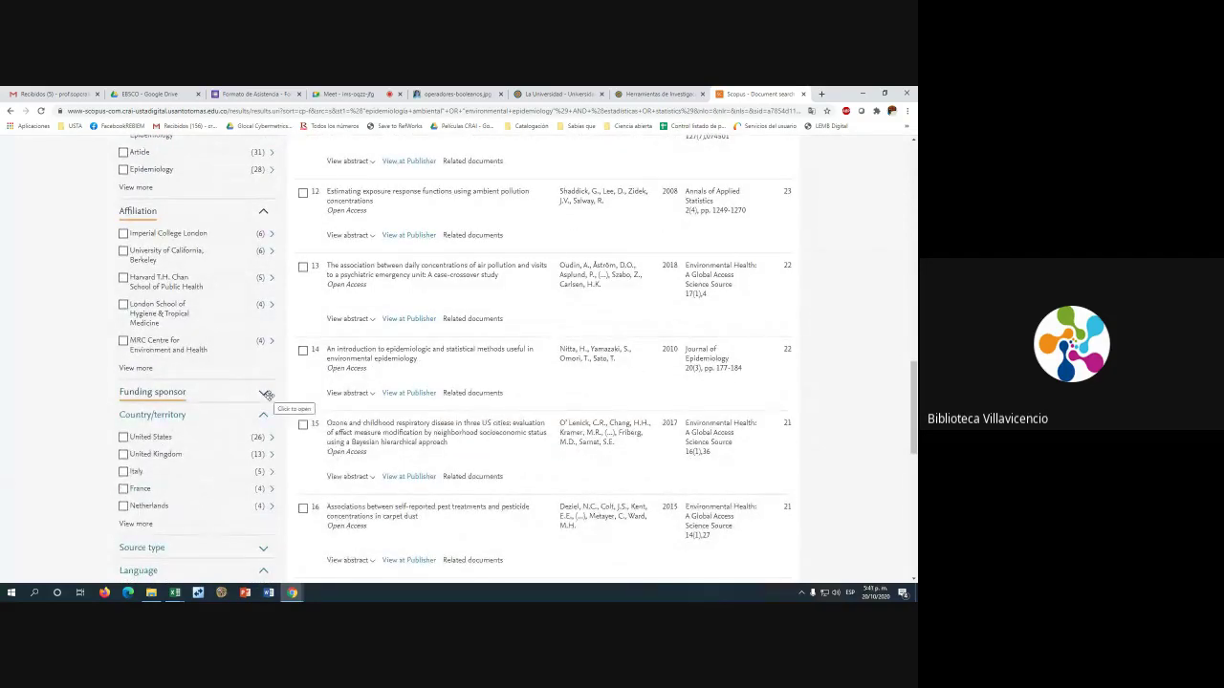
scroll(190, 414, "down", 1)
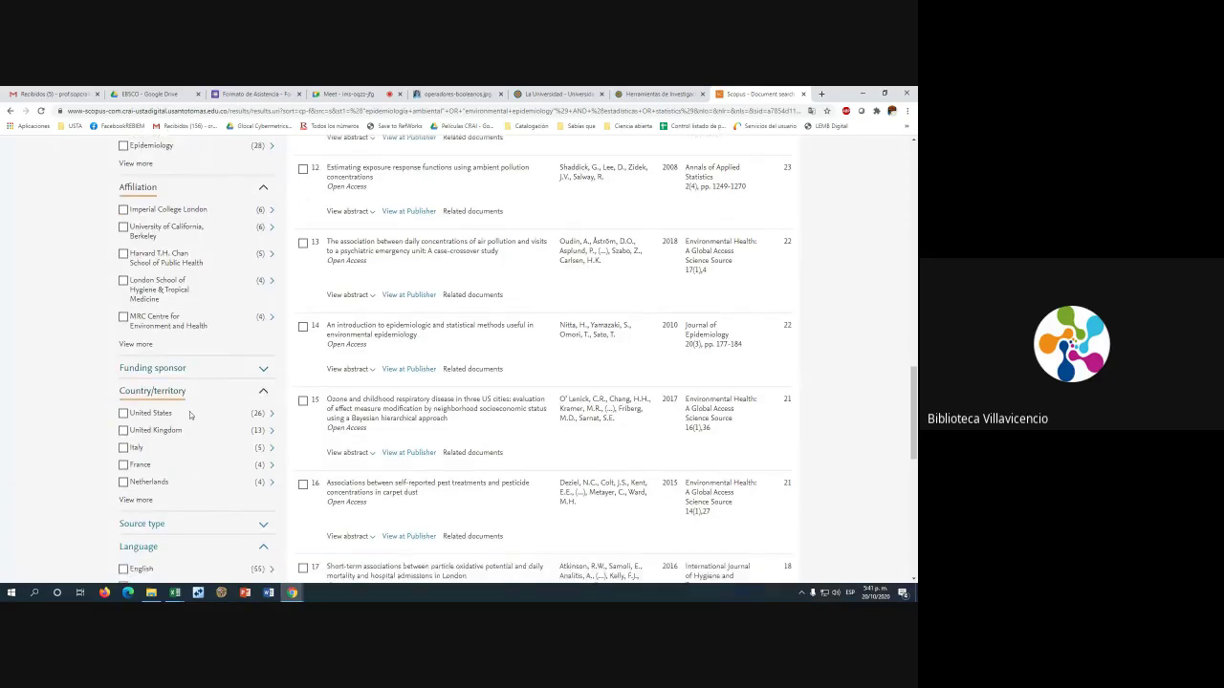
scroll(189, 414, "down", 2)
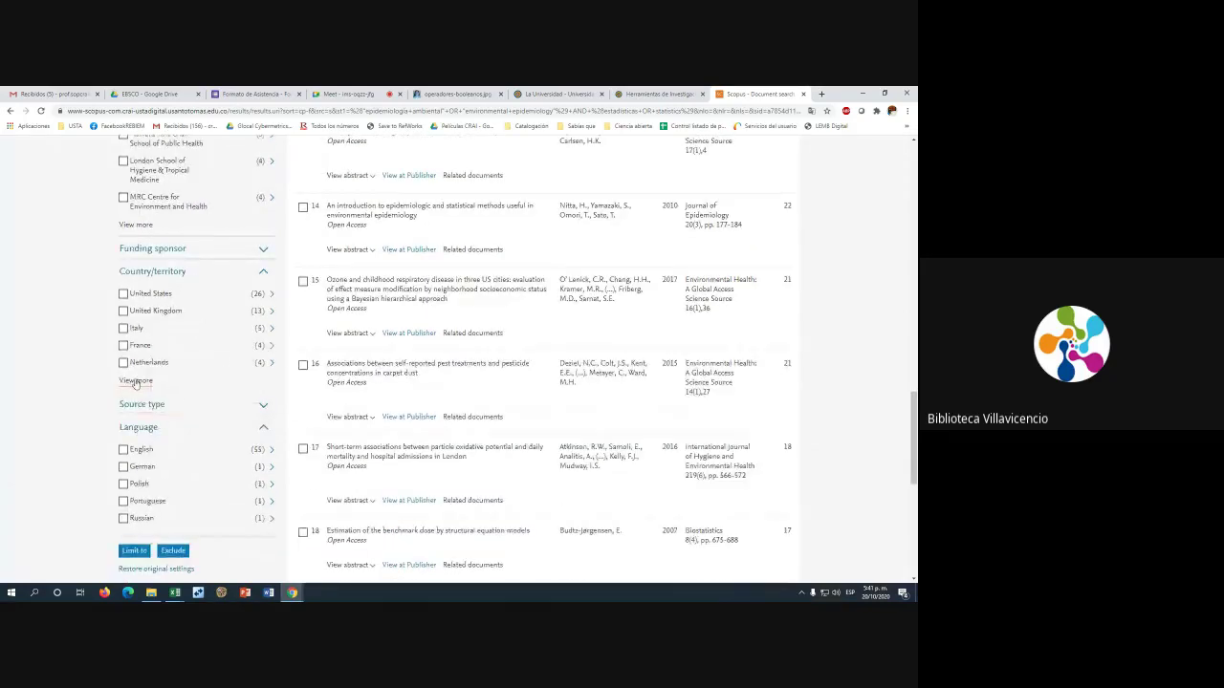
Show the longer Country/territory list via View more, then scroll back up
left_click(135, 381)
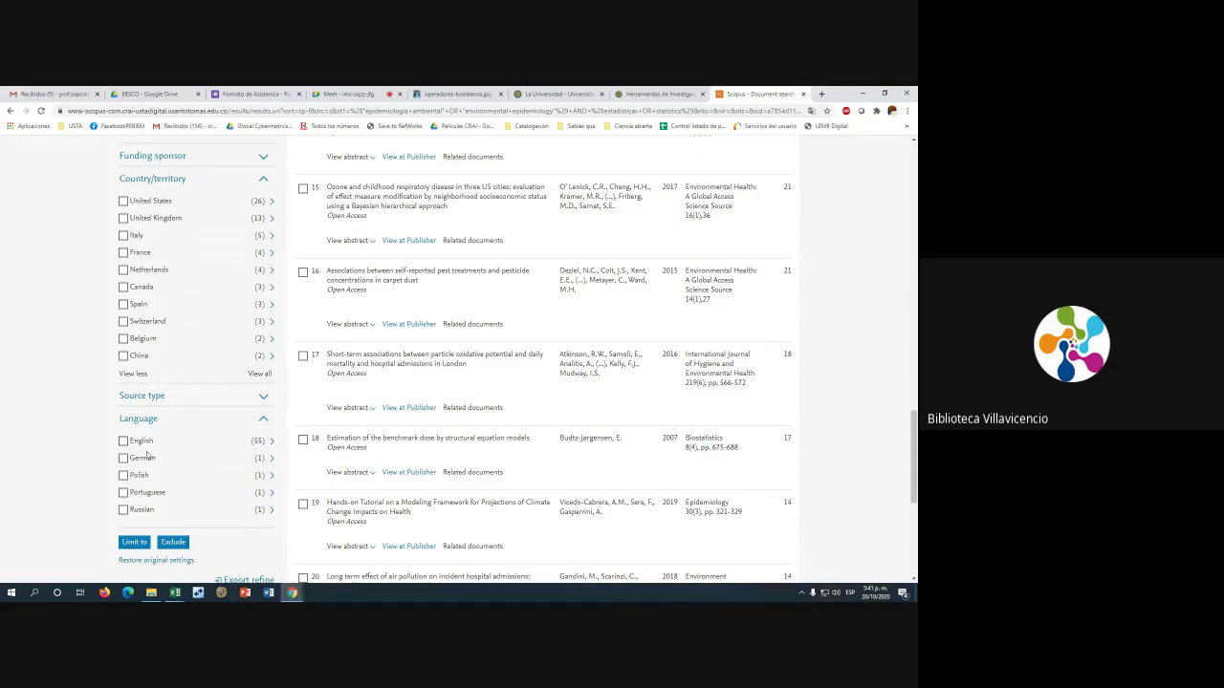
scroll(142, 459, "down", 1)
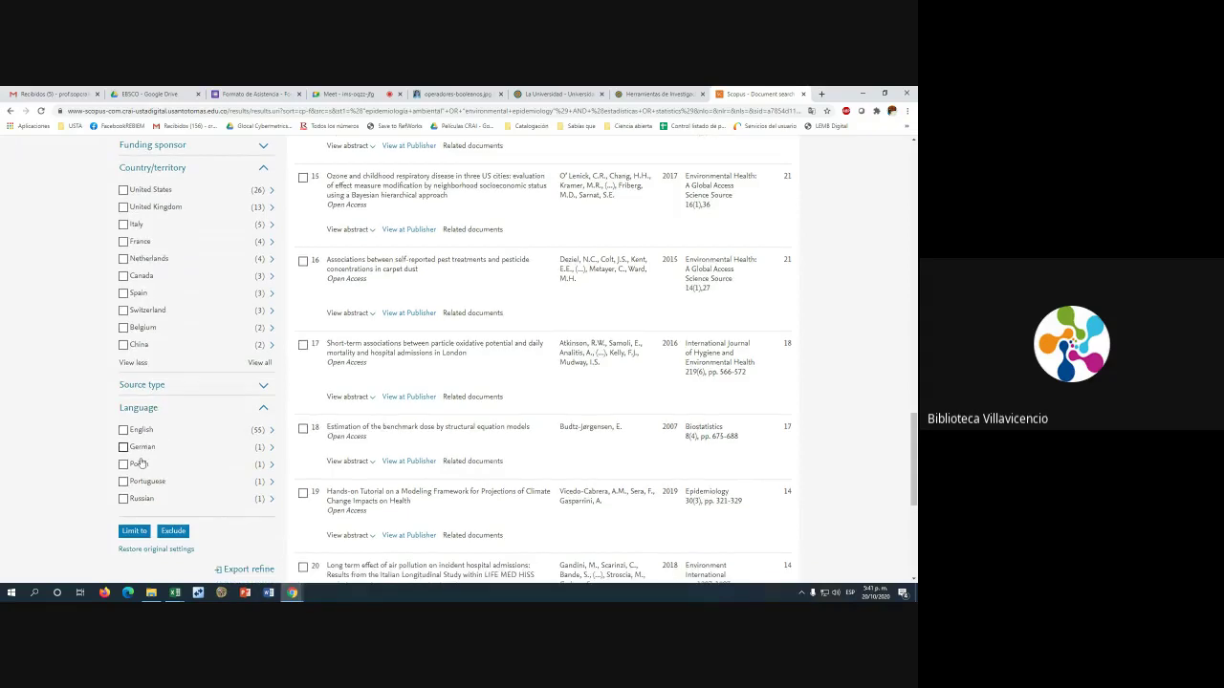
scroll(141, 463, "down", 2)
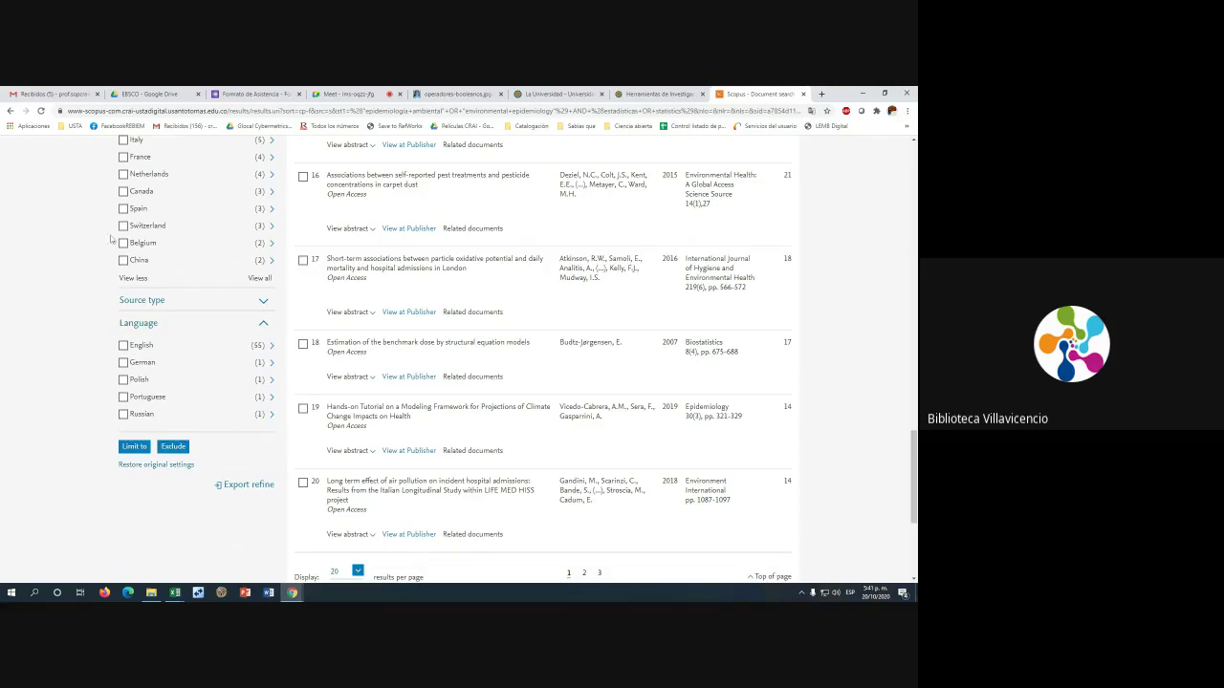
scroll(300, 235, "up", 2)
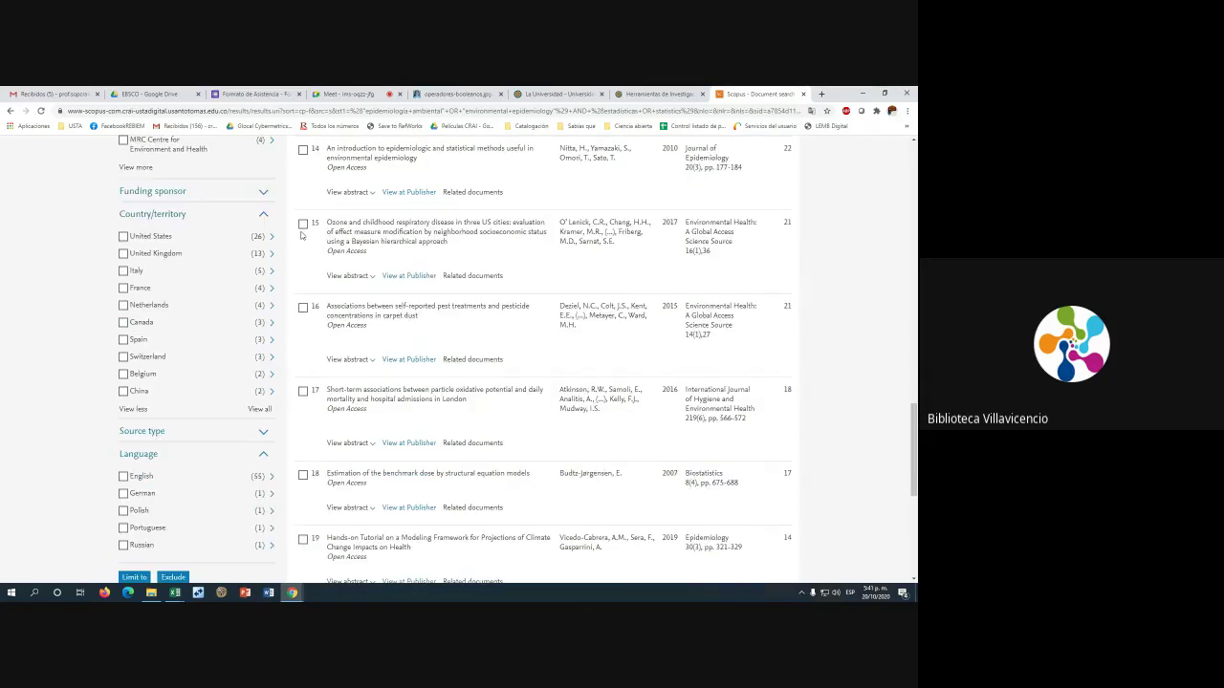
scroll(300, 235, "up", 15)
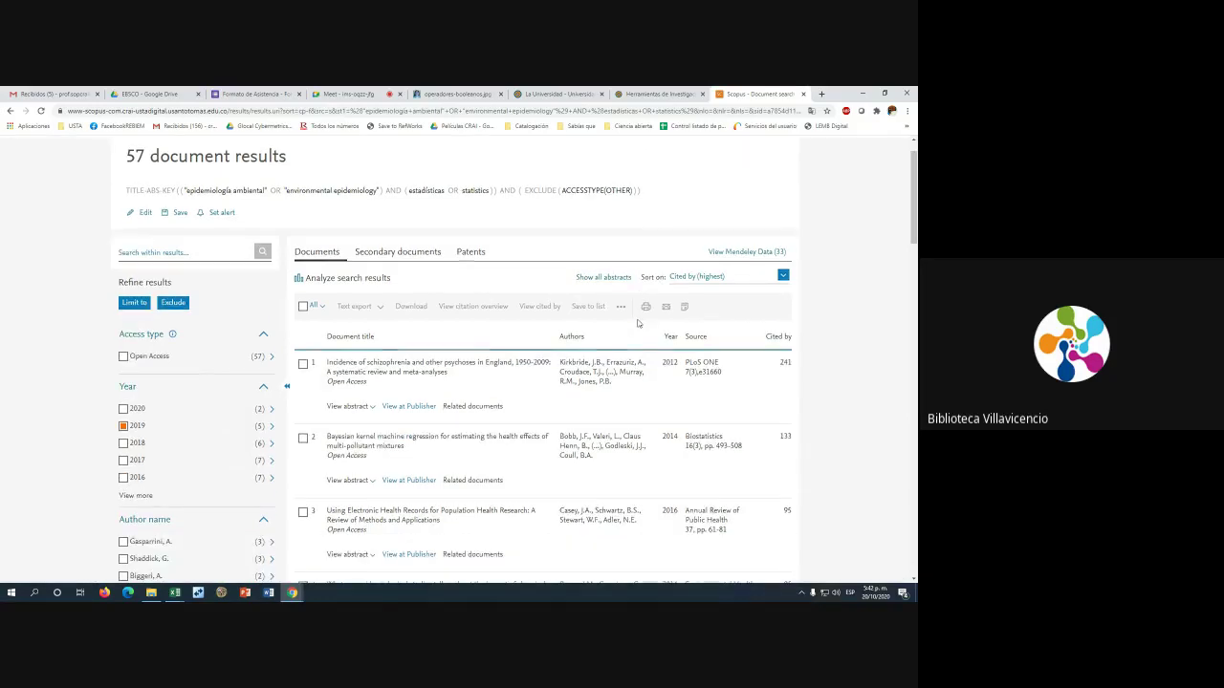
scroll(329, 279, "down", 3)
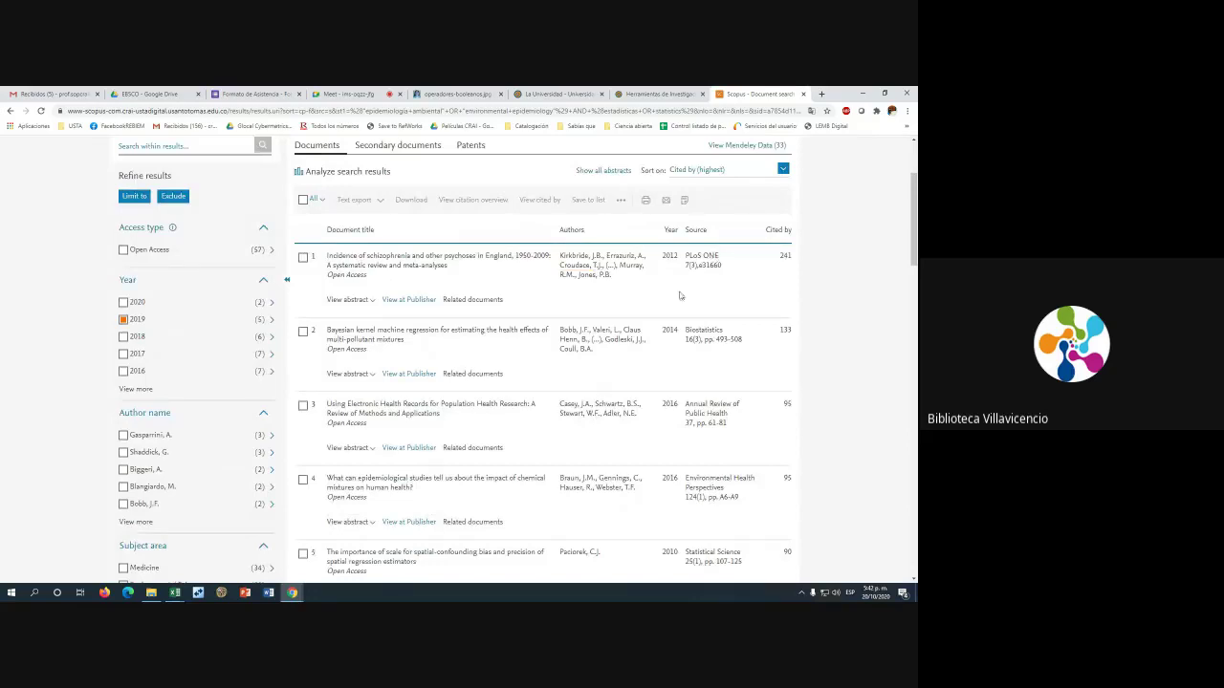
scroll(765, 292, "up", 1)
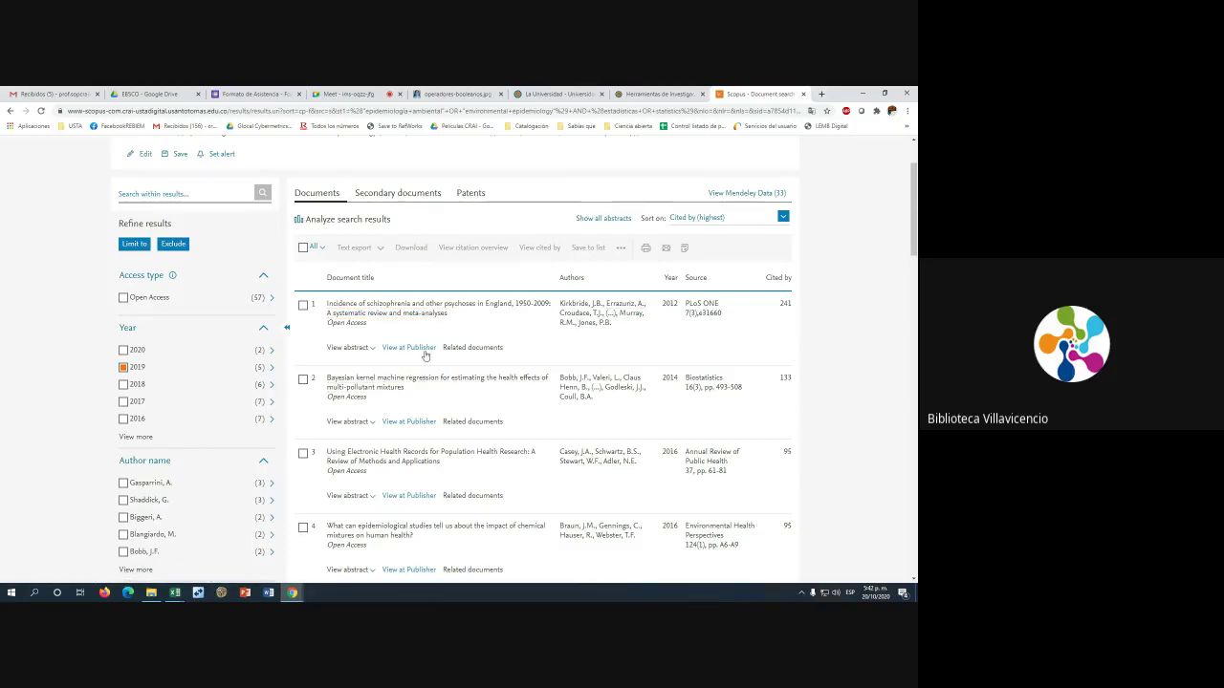
left_click(604, 219)
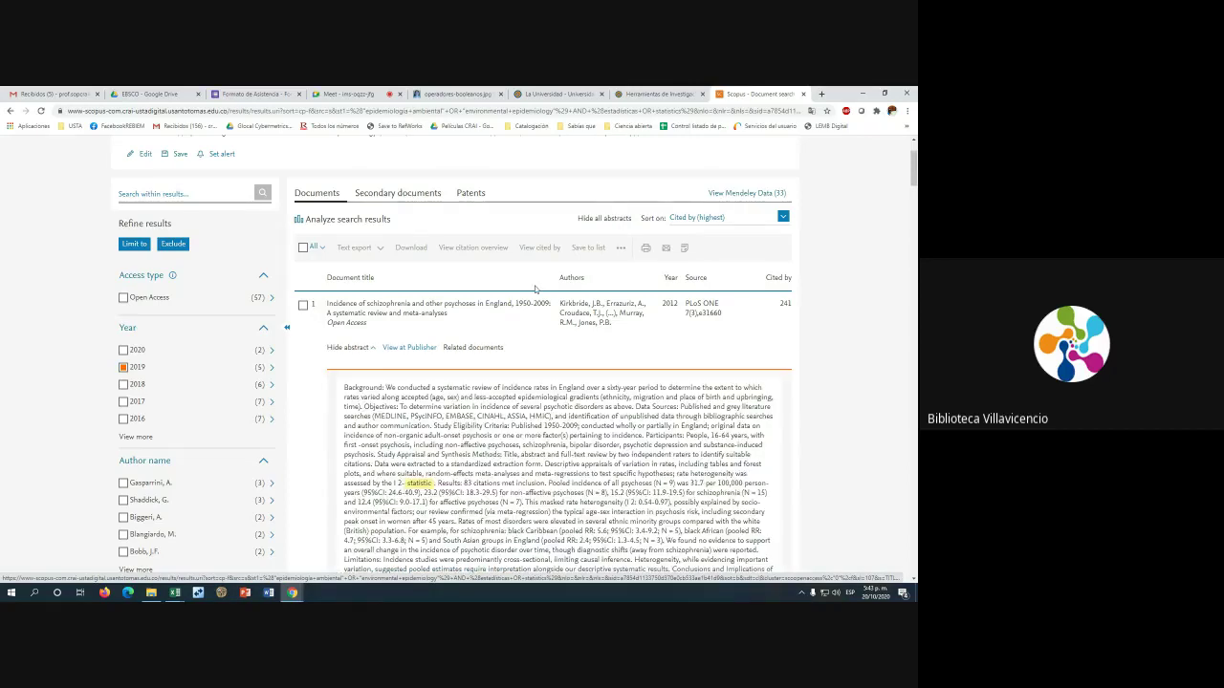
scroll(470, 394, "down", 5)
scroll(469, 395, "down", 10)
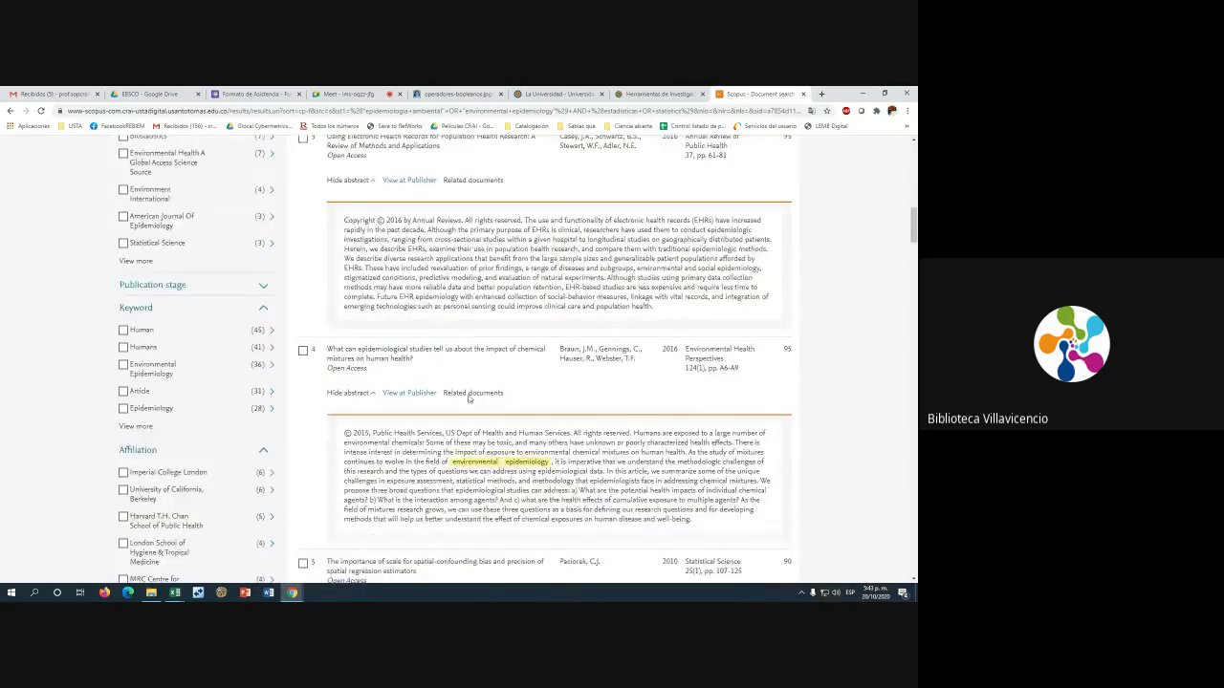
scroll(469, 399, "down", 5)
scroll(649, 382, "up", 20)
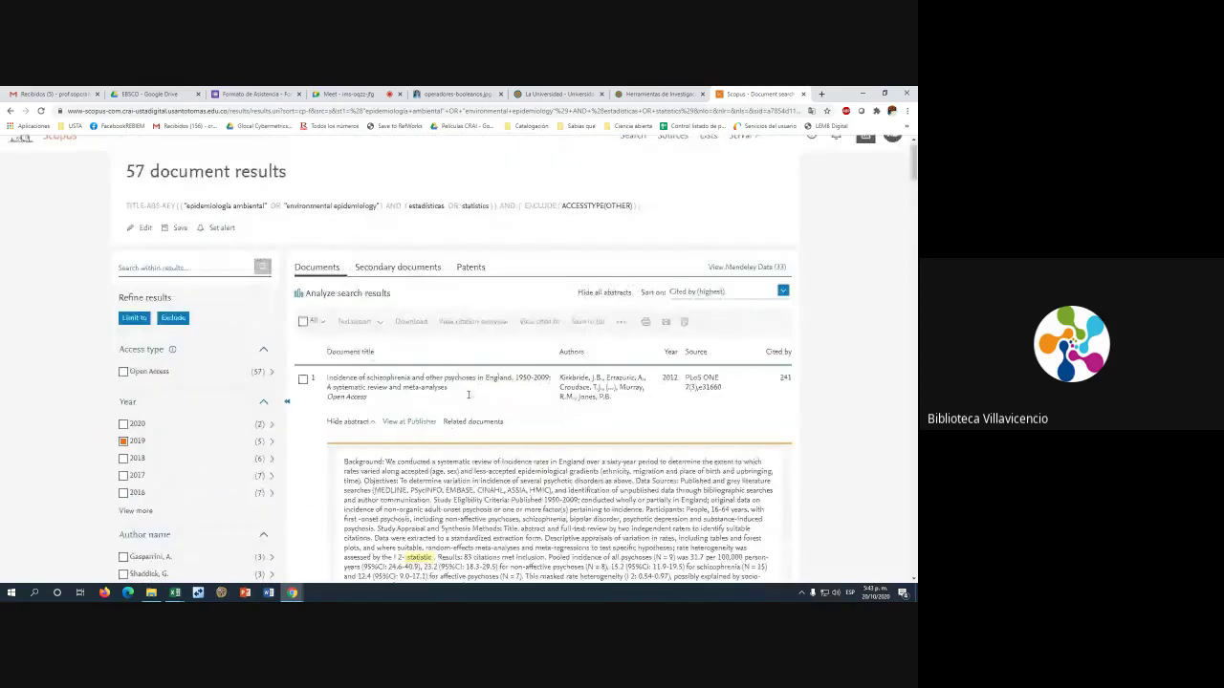
left_click(583, 314)
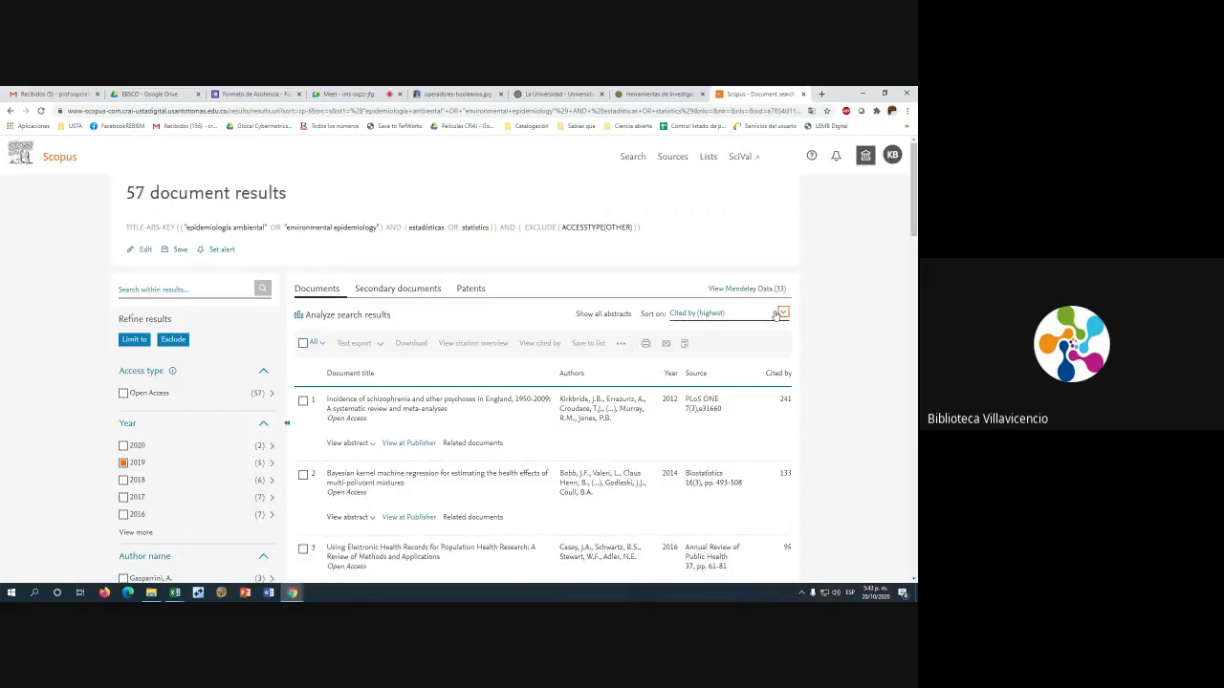
Keep the results sorted by Cited by (highest) in the Sort on list
scroll(769, 278, "down", 3)
scroll(783, 198, "up", 1)
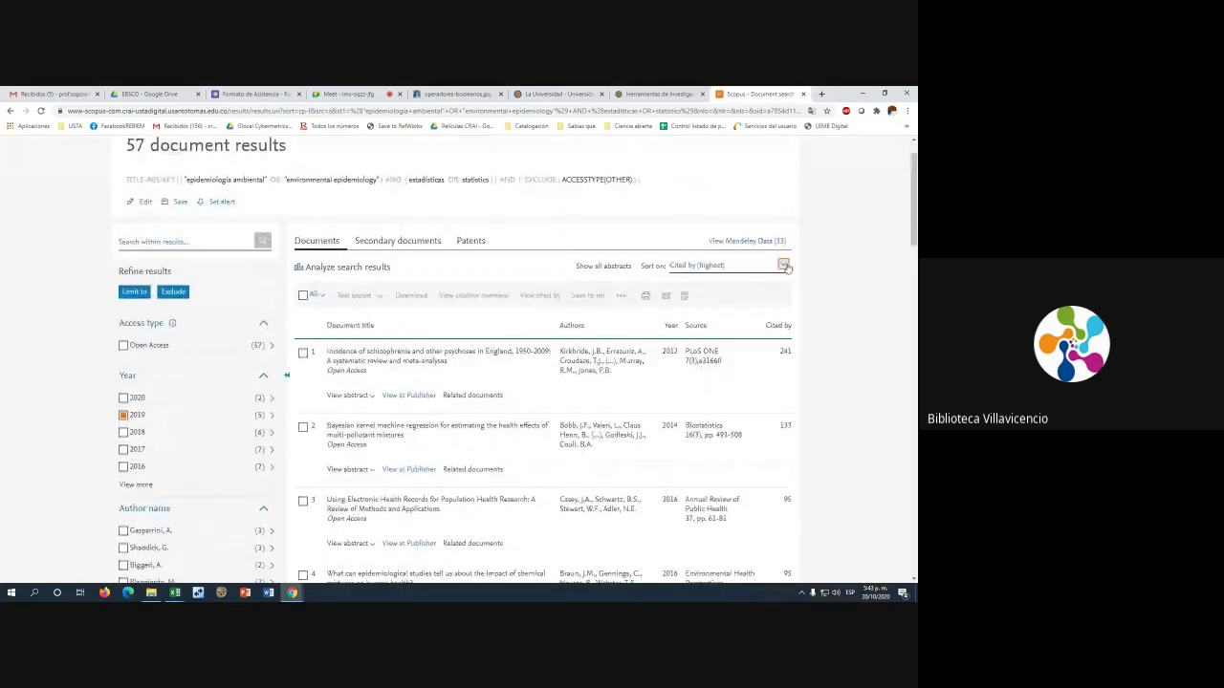
left_click(783, 266)
scroll(789, 364, "down", 1)
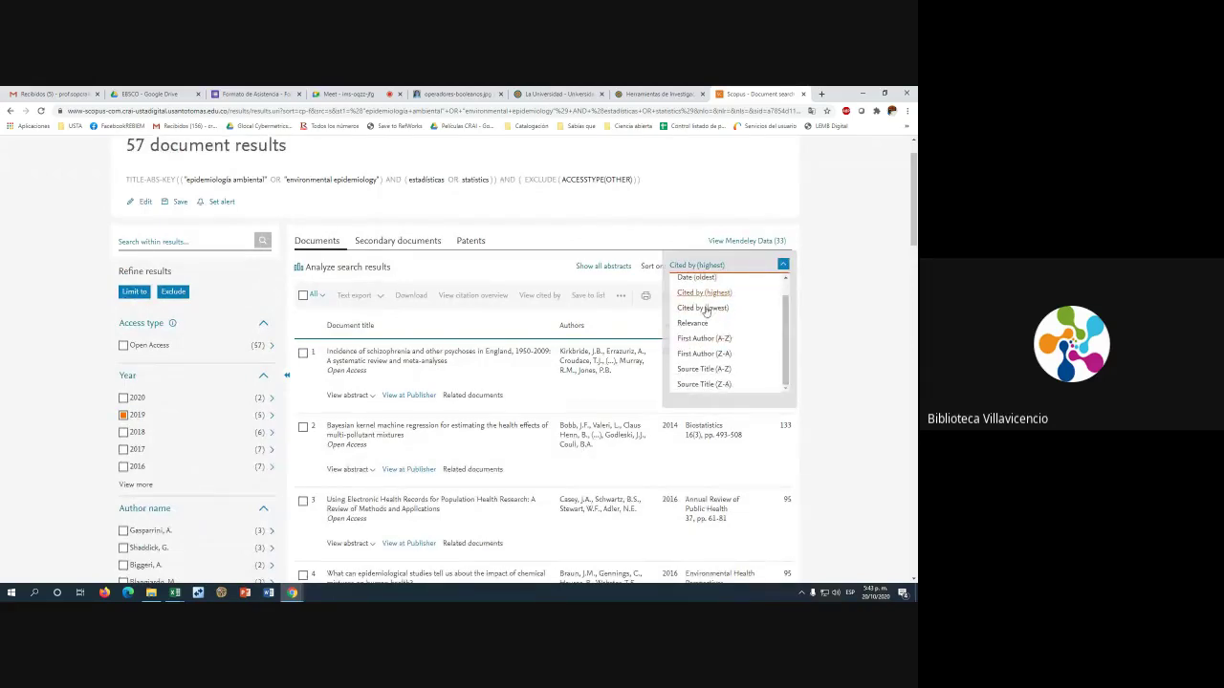
scroll(789, 314, "up", 1)
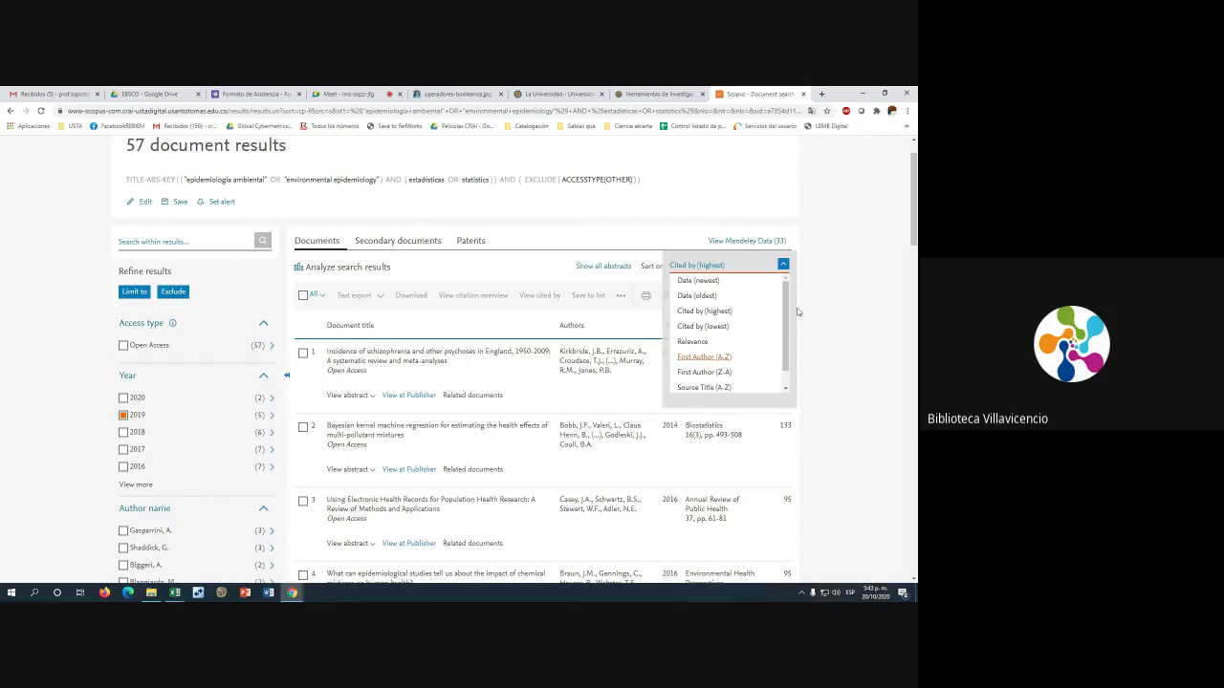
left_click(716, 315)
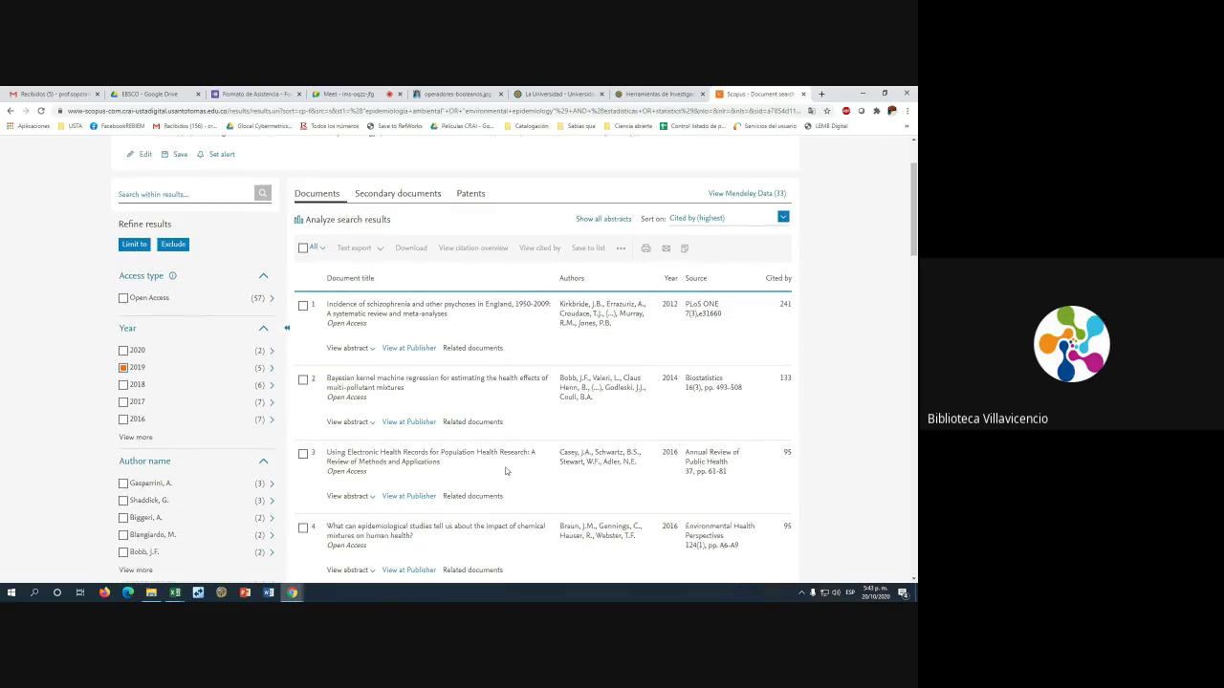
Open the record of the top-cited 2012 PLoS ONE schizophrenia review
scroll(505, 464, "down", 1)
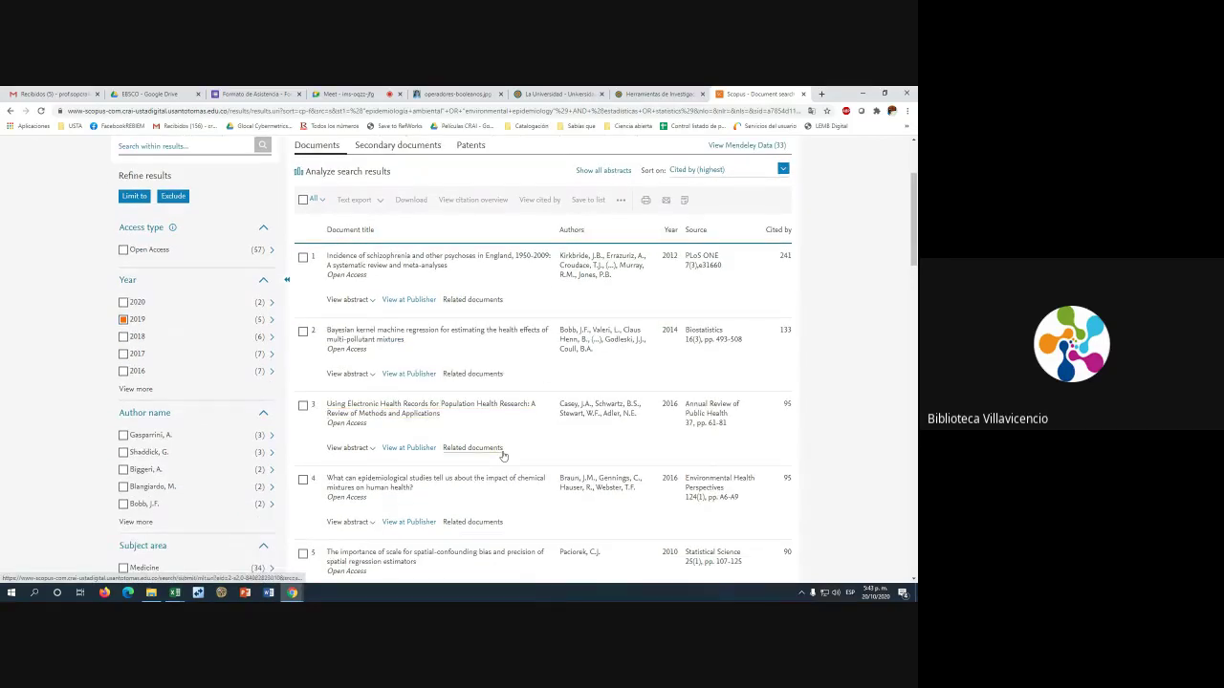
scroll(485, 426, "up", 1)
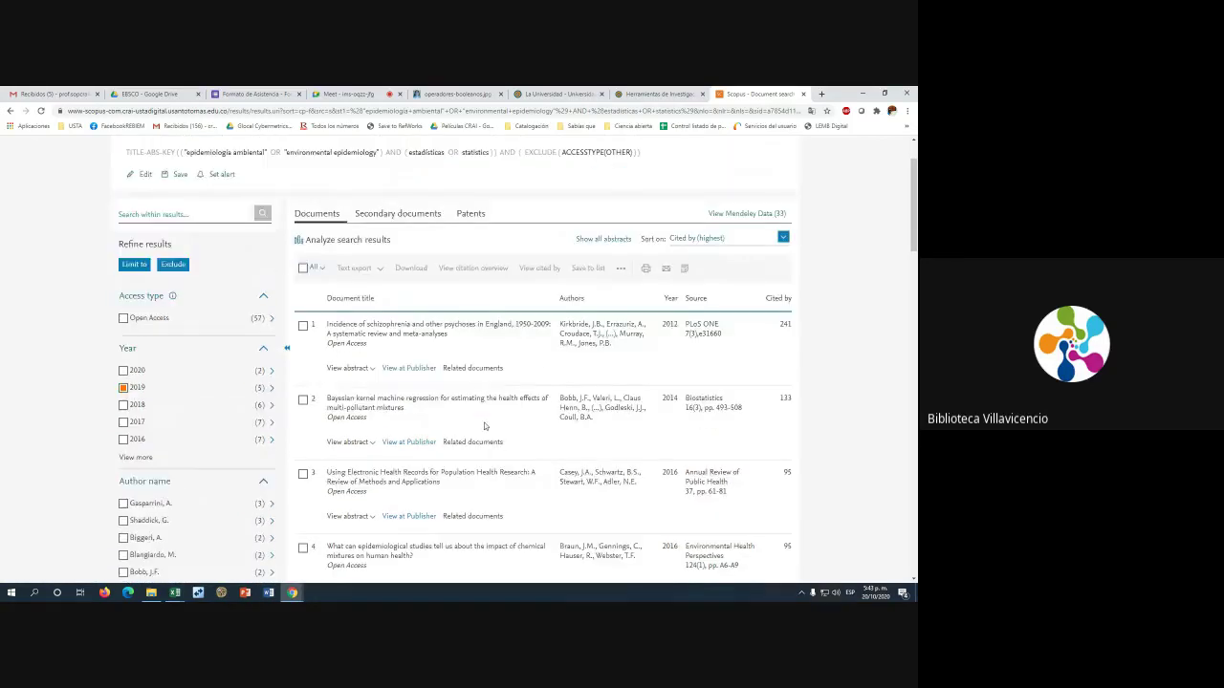
scroll(485, 425, "up", 1)
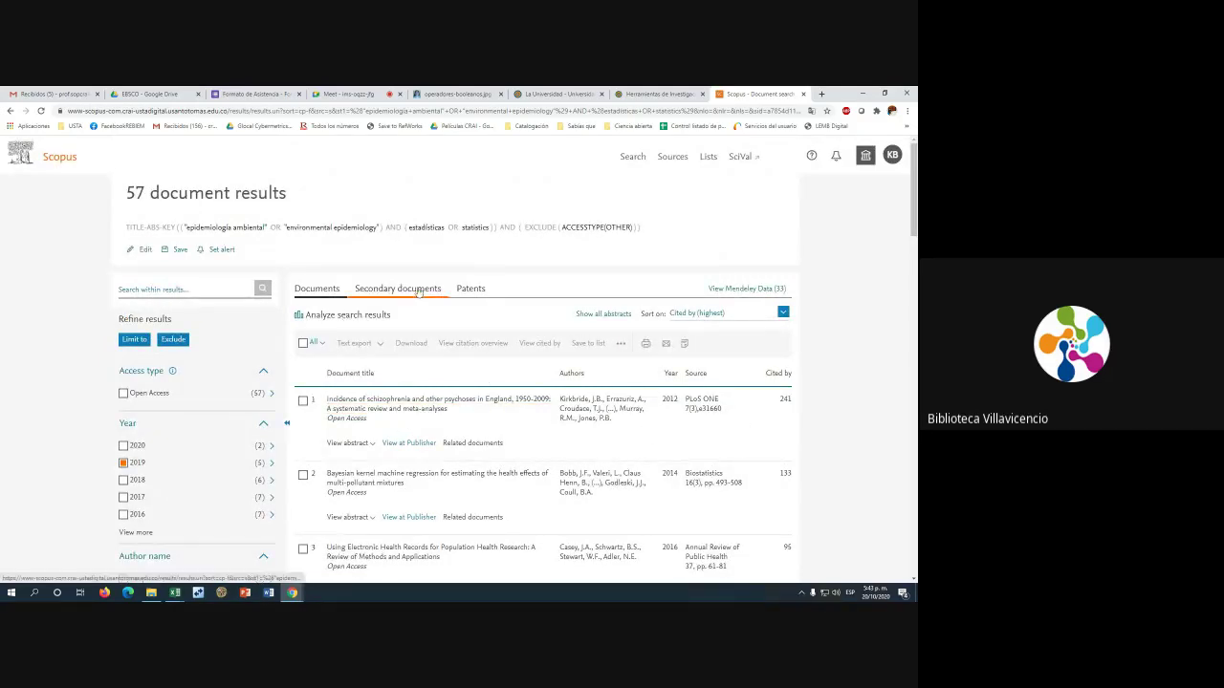
scroll(536, 414, "down", 4)
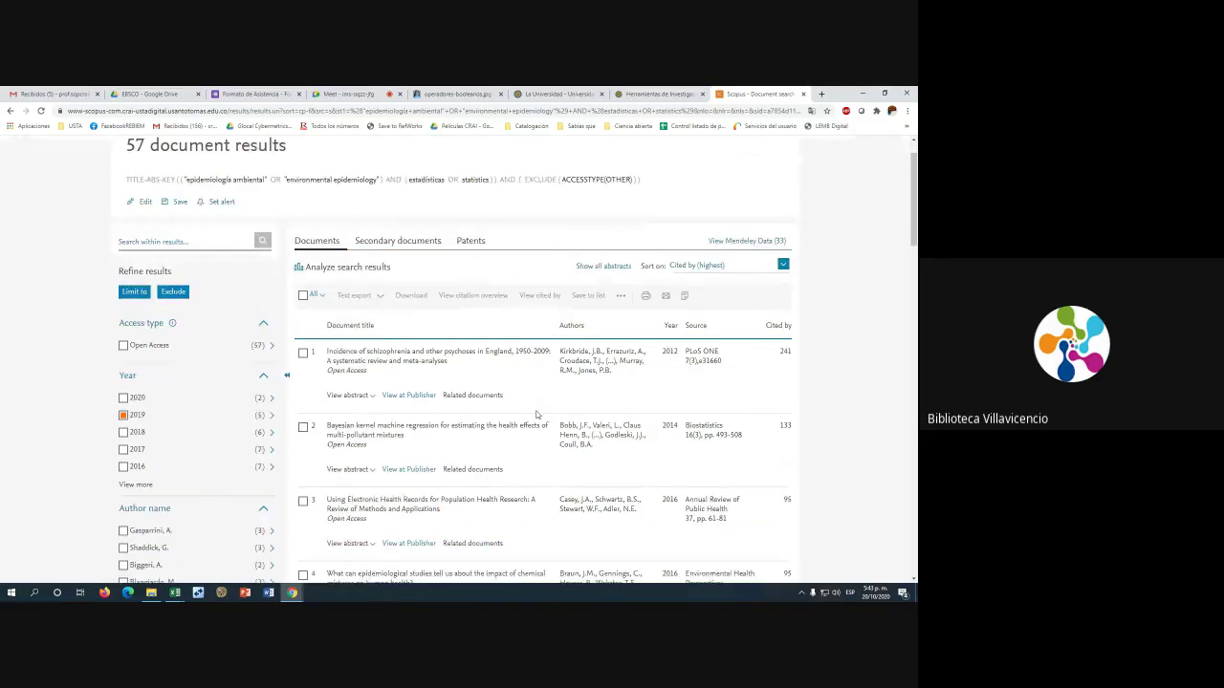
scroll(536, 414, "up", 4)
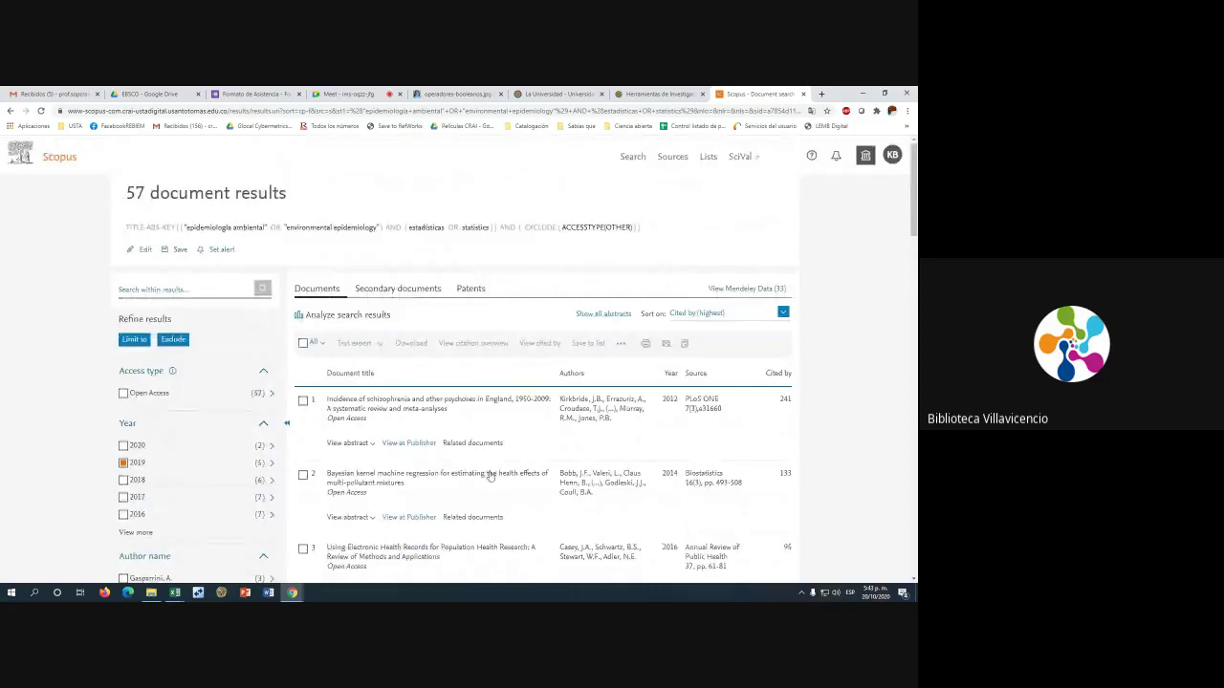
left_click(396, 408)
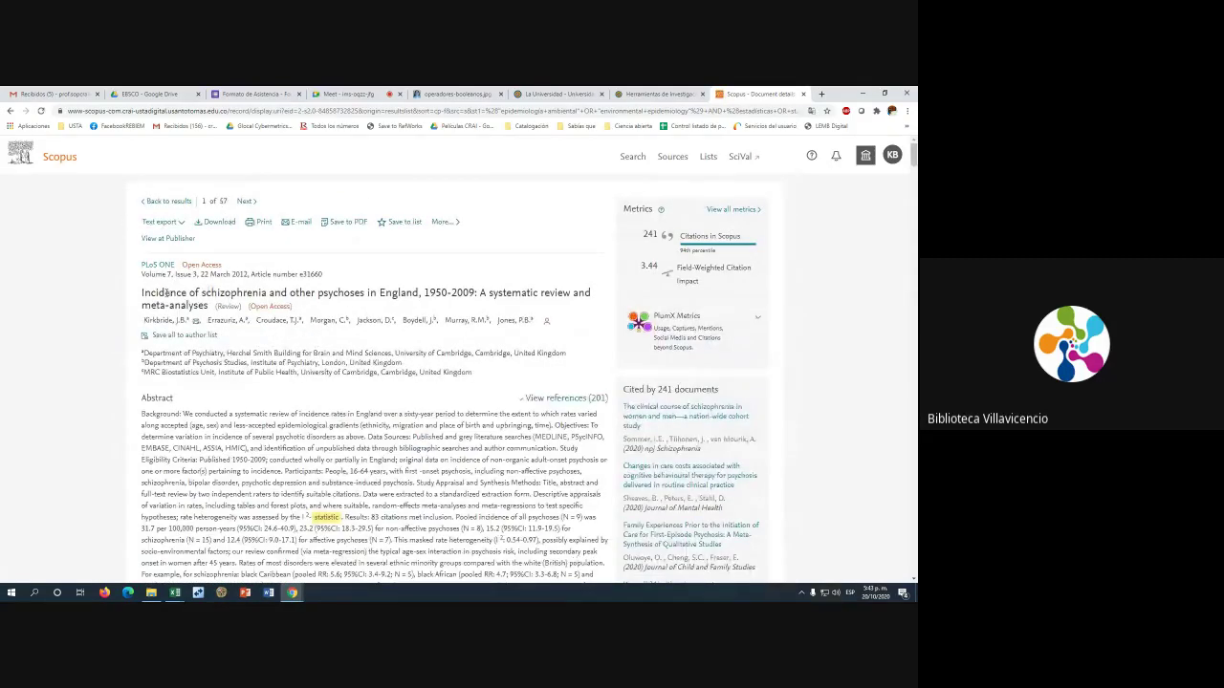
Highlight part of the article title and scroll through the document record
left_click_drag(165, 293, 322, 294)
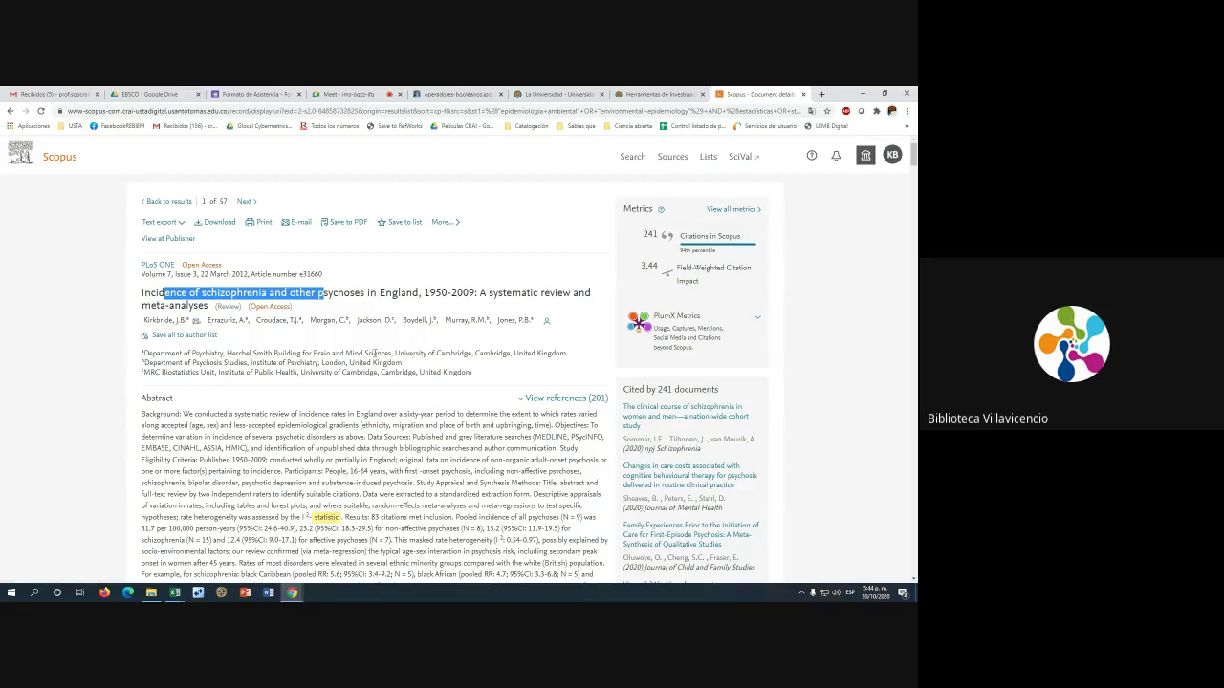
scroll(374, 353, "down", 1)
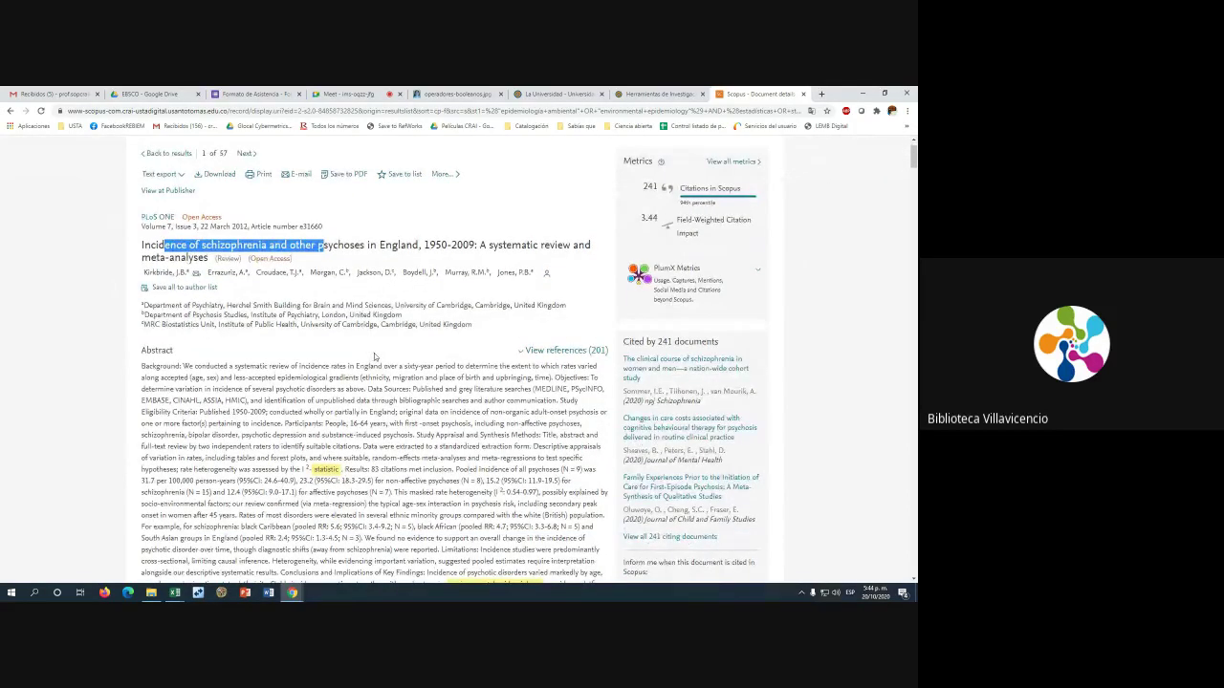
scroll(373, 356, "down", 5)
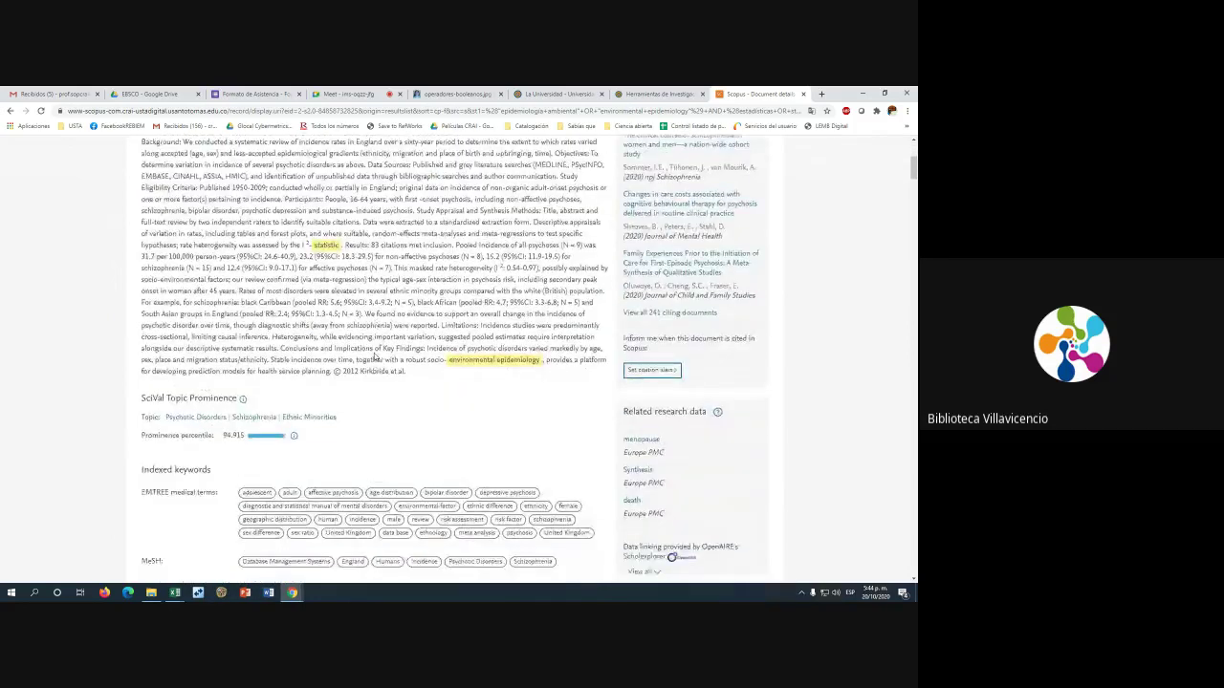
scroll(376, 356, "up", 6)
left_click_drag(164, 216, 318, 216)
scroll(216, 363, "down", 1)
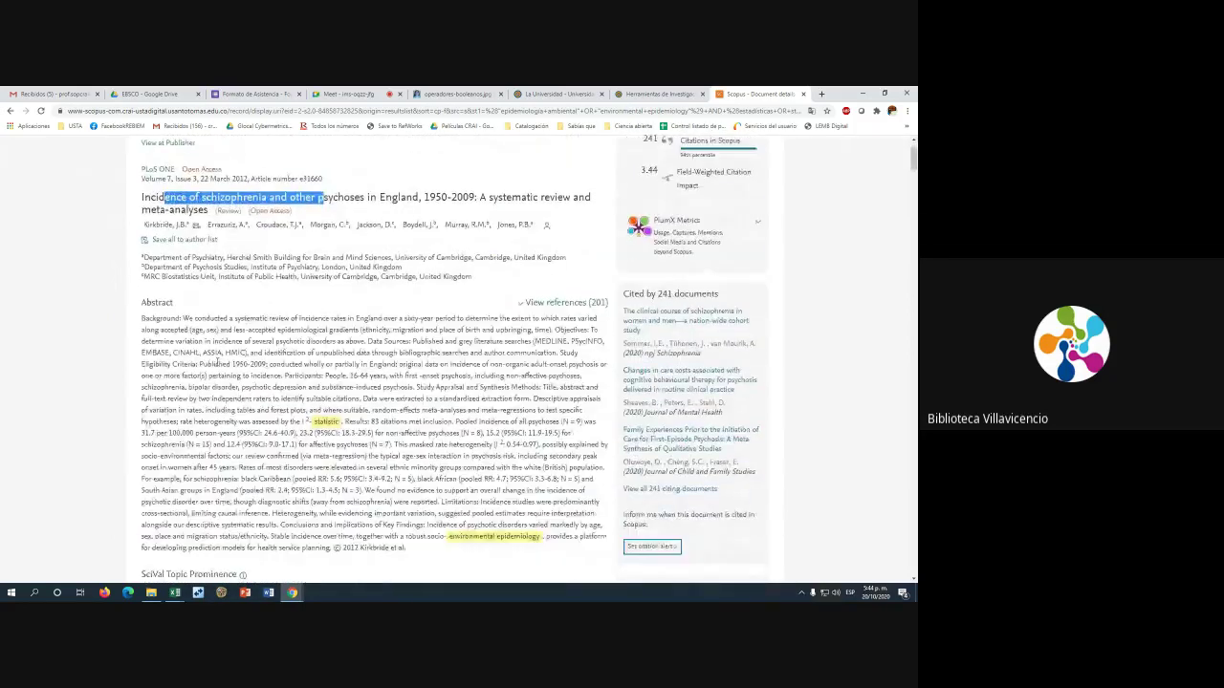
scroll(217, 363, "down", 6)
scroll(383, 315, "up", 5)
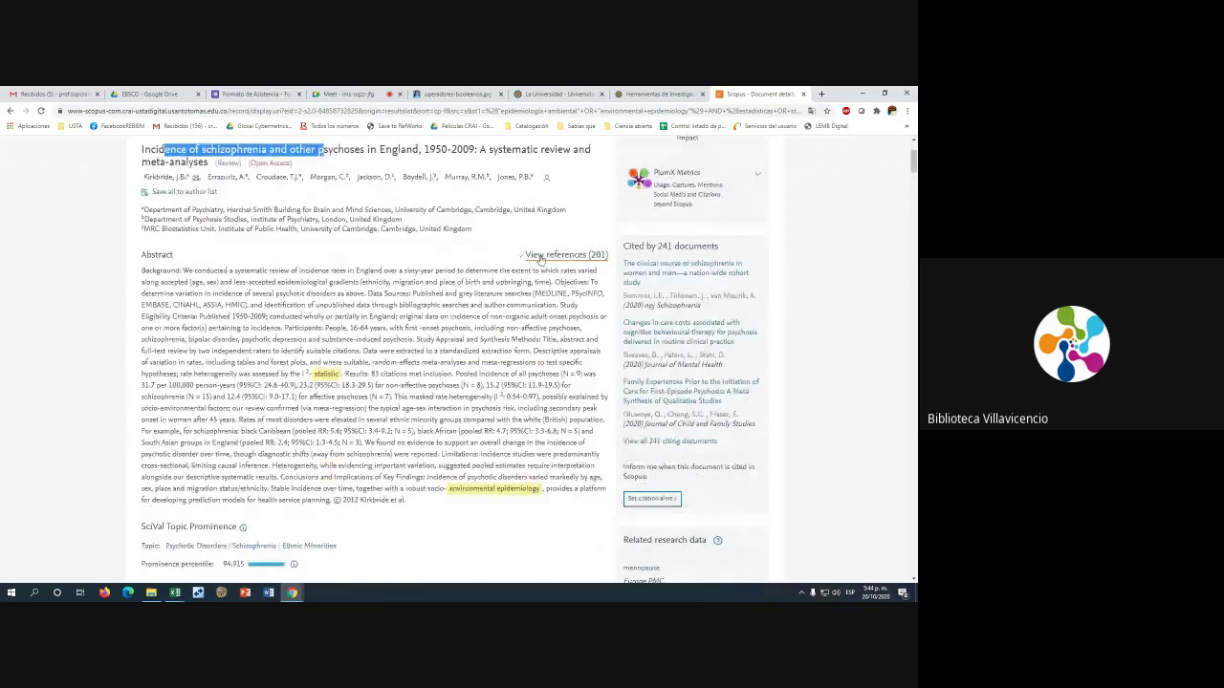
scroll(501, 259, "up", 1)
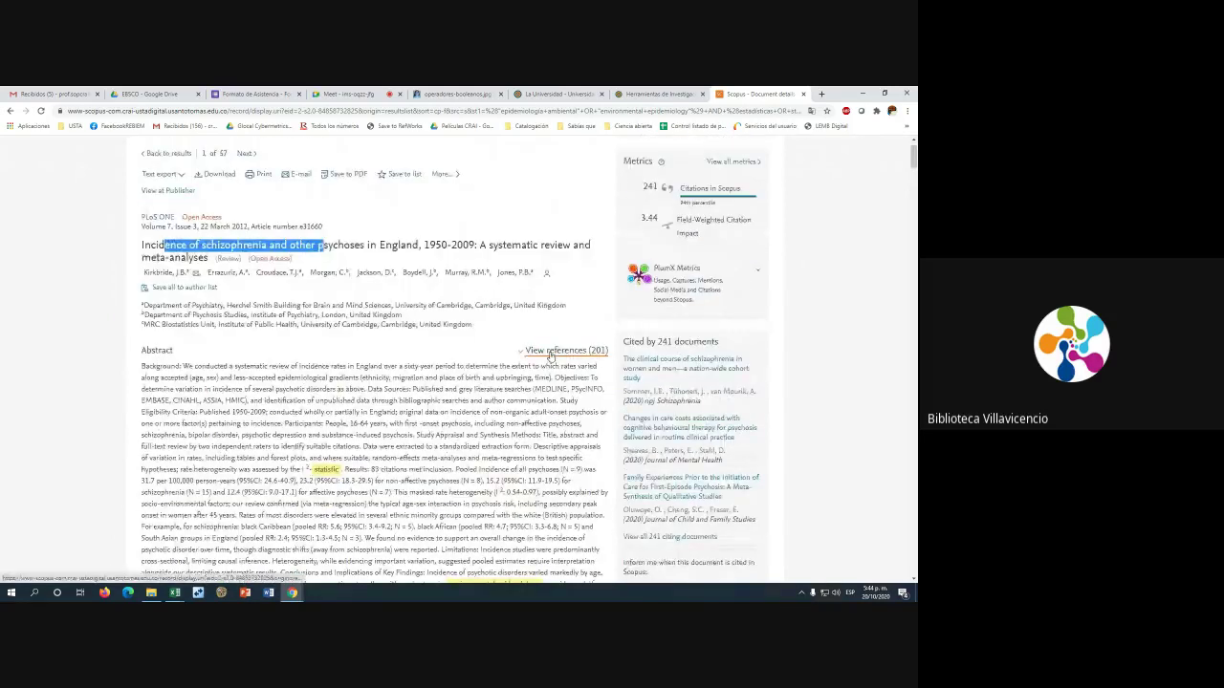
scroll(568, 356, "up", 1)
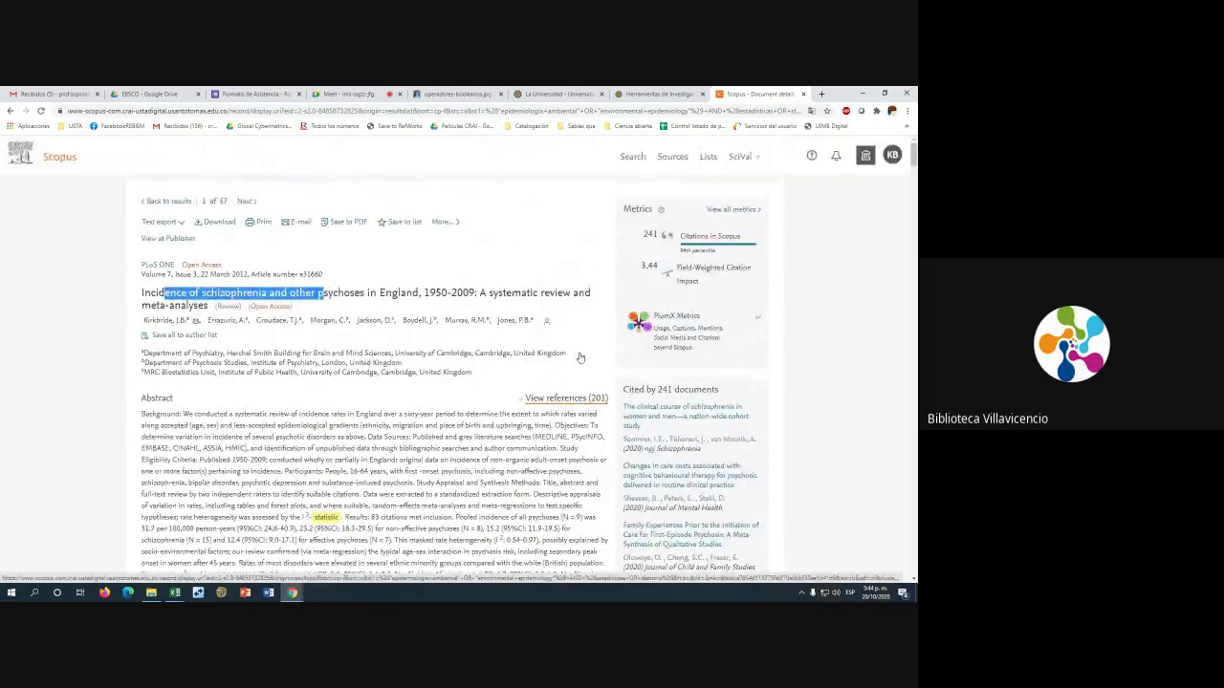
Browse the 201 references, then return to the top and clear the title highlight
left_click(558, 399)
scroll(333, 328, "up", 3)
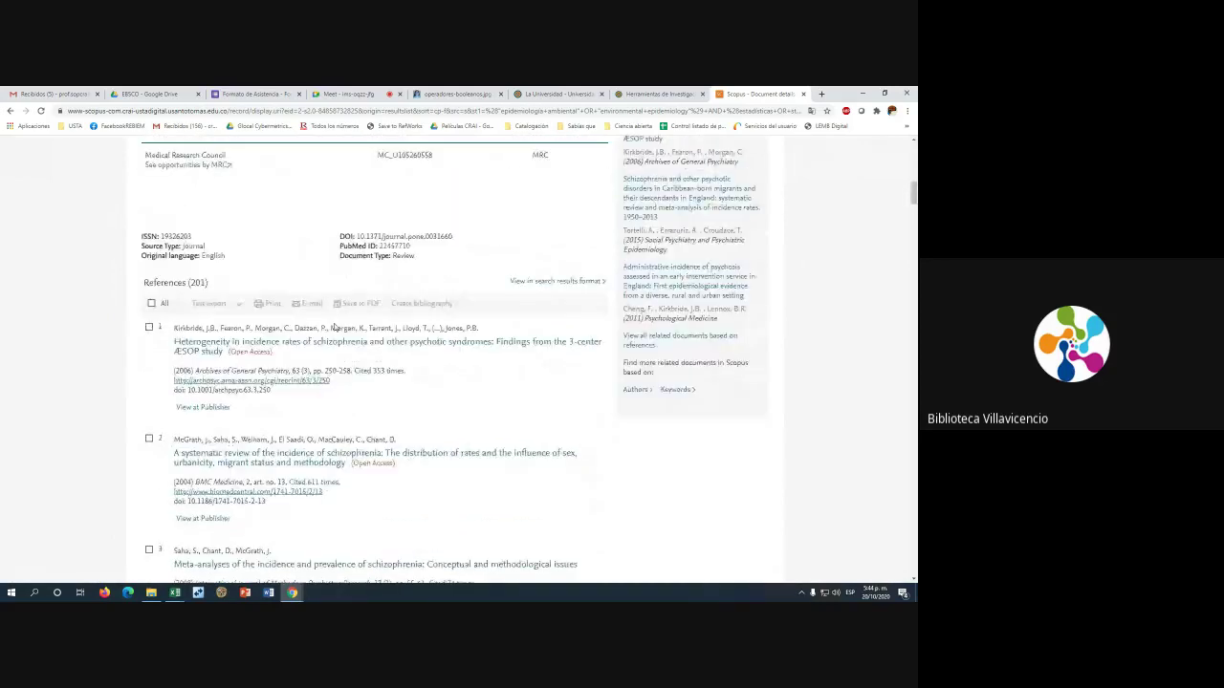
scroll(634, 341, "down", 3)
scroll(491, 363, "up", 4)
scroll(492, 363, "up", 6)
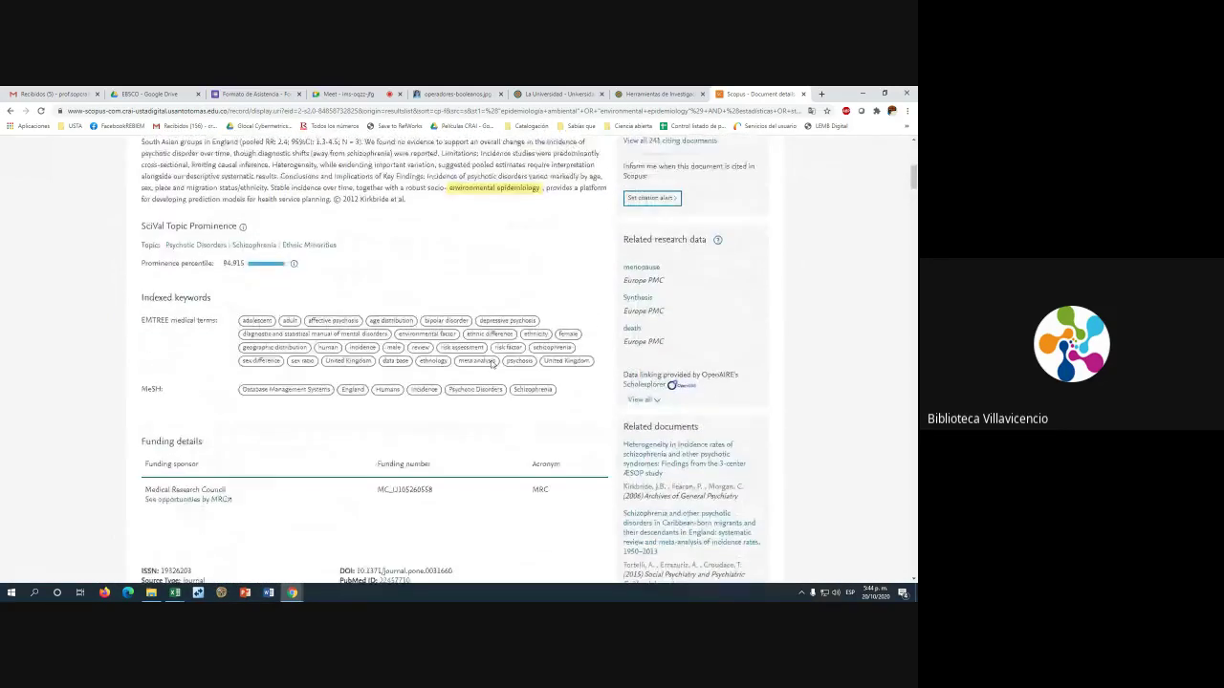
scroll(492, 363, "down", 10)
scroll(492, 364, "down", 5)
scroll(491, 363, "up", 7)
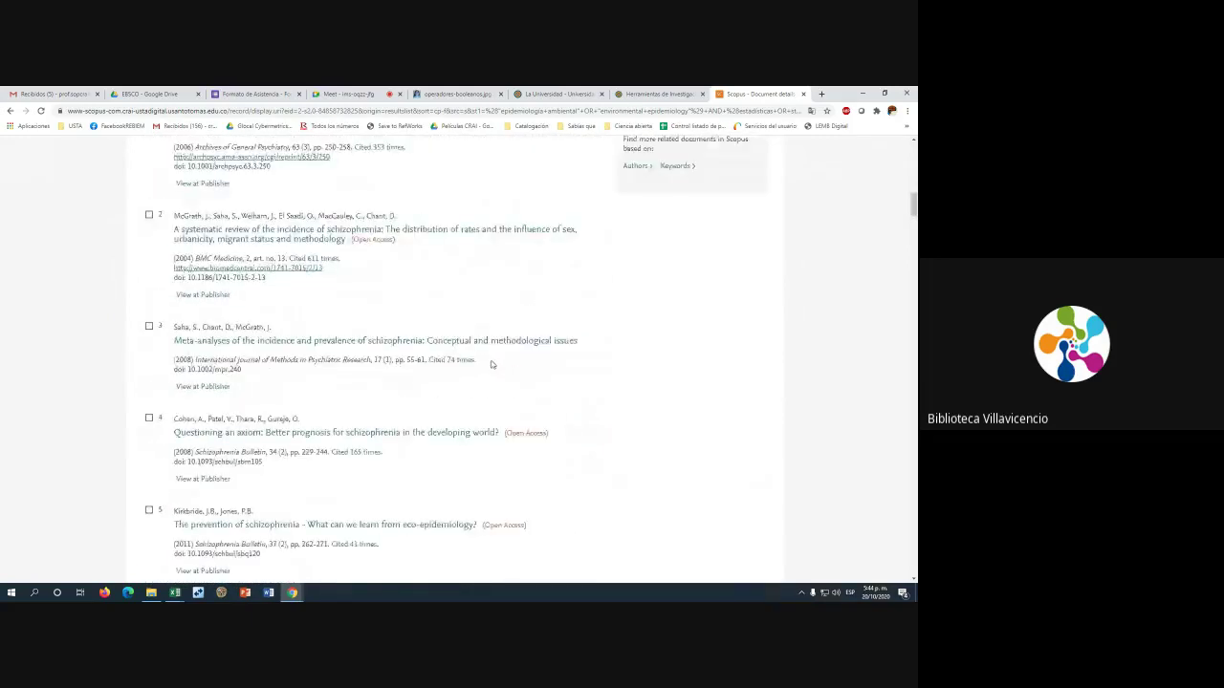
scroll(492, 364, "down", 7)
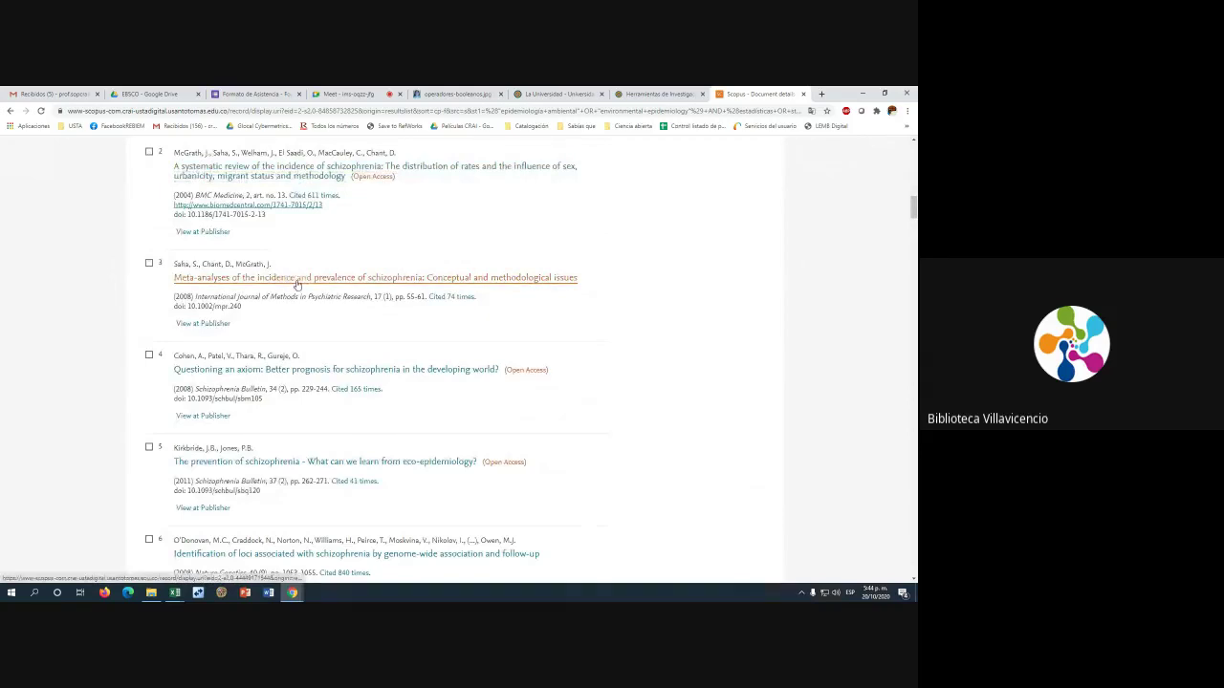
scroll(296, 282, "up", 7)
scroll(297, 272, "up", 1)
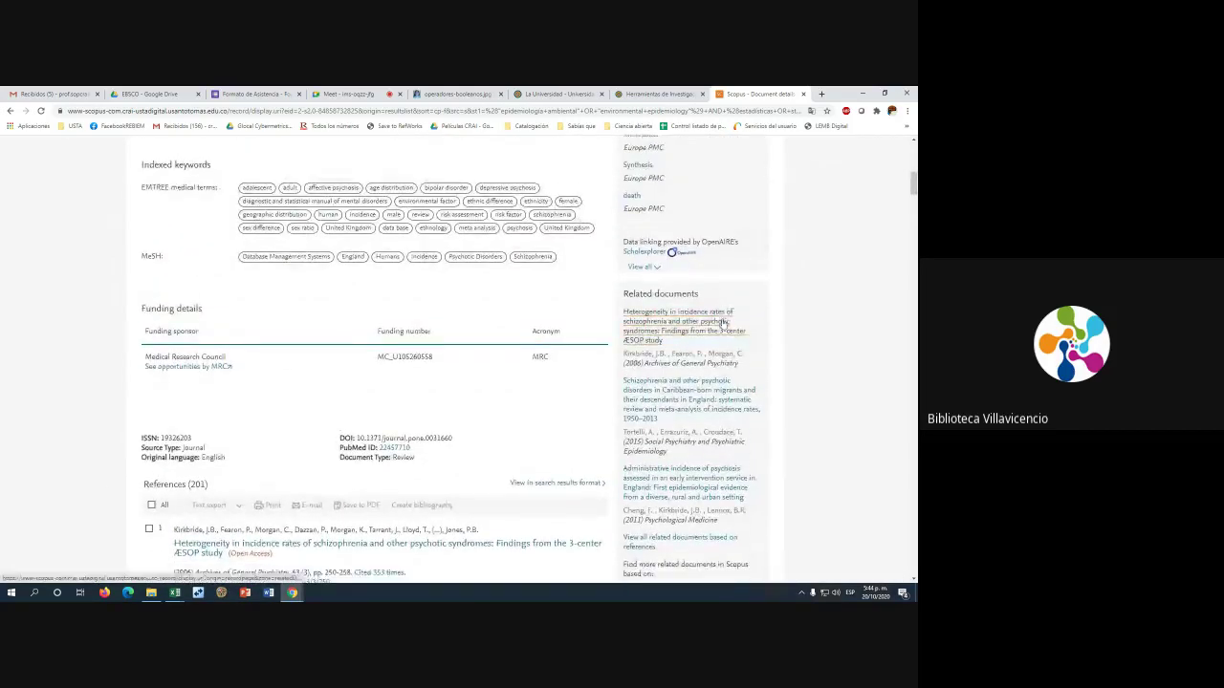
scroll(533, 356, "down", 3)
scroll(533, 355, "up", 2)
scroll(533, 358, "up", 4)
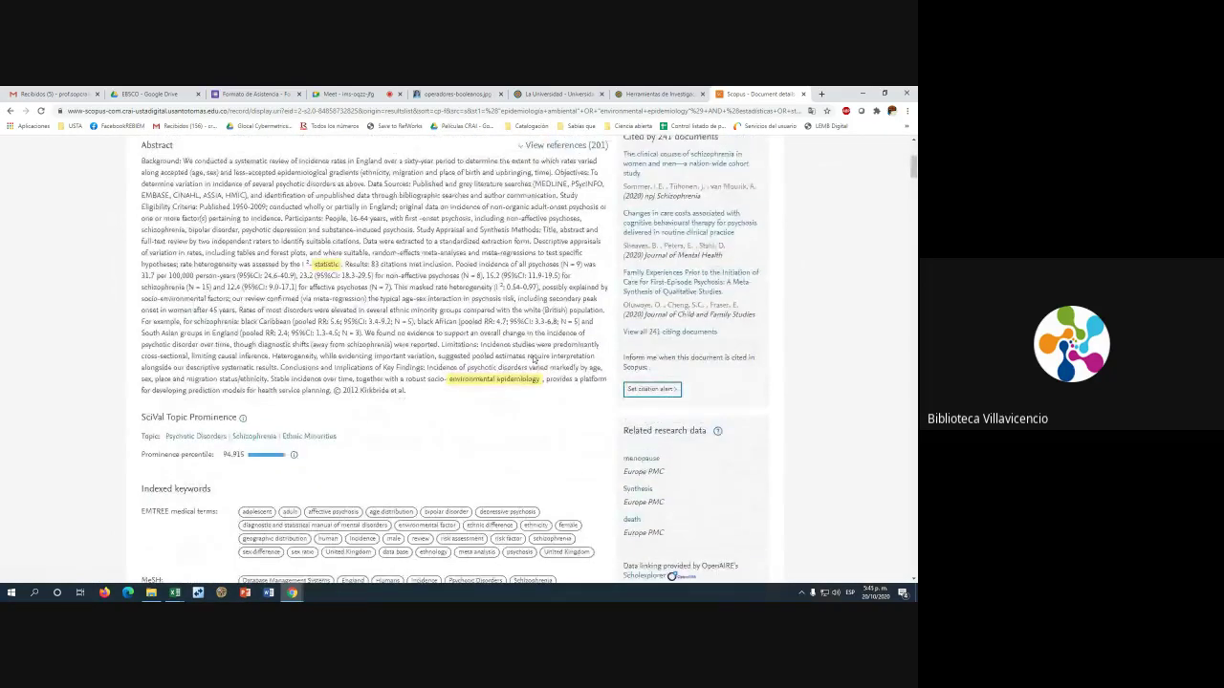
scroll(533, 360, "up", 3)
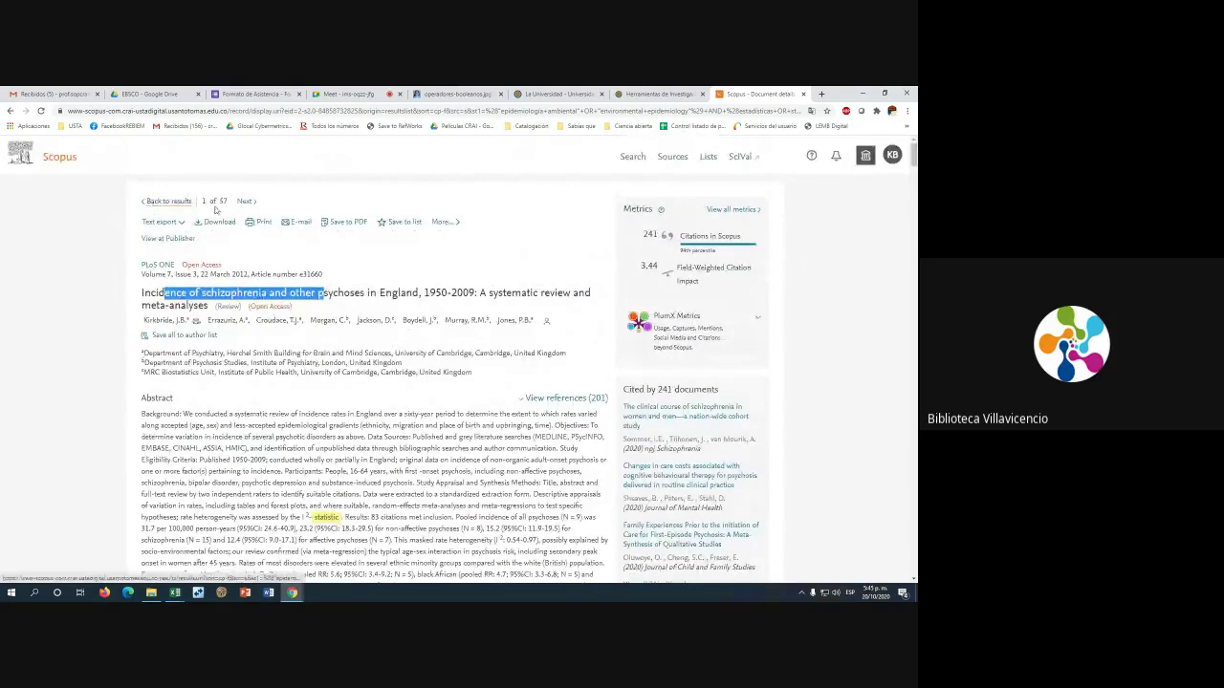
left_click(219, 202)
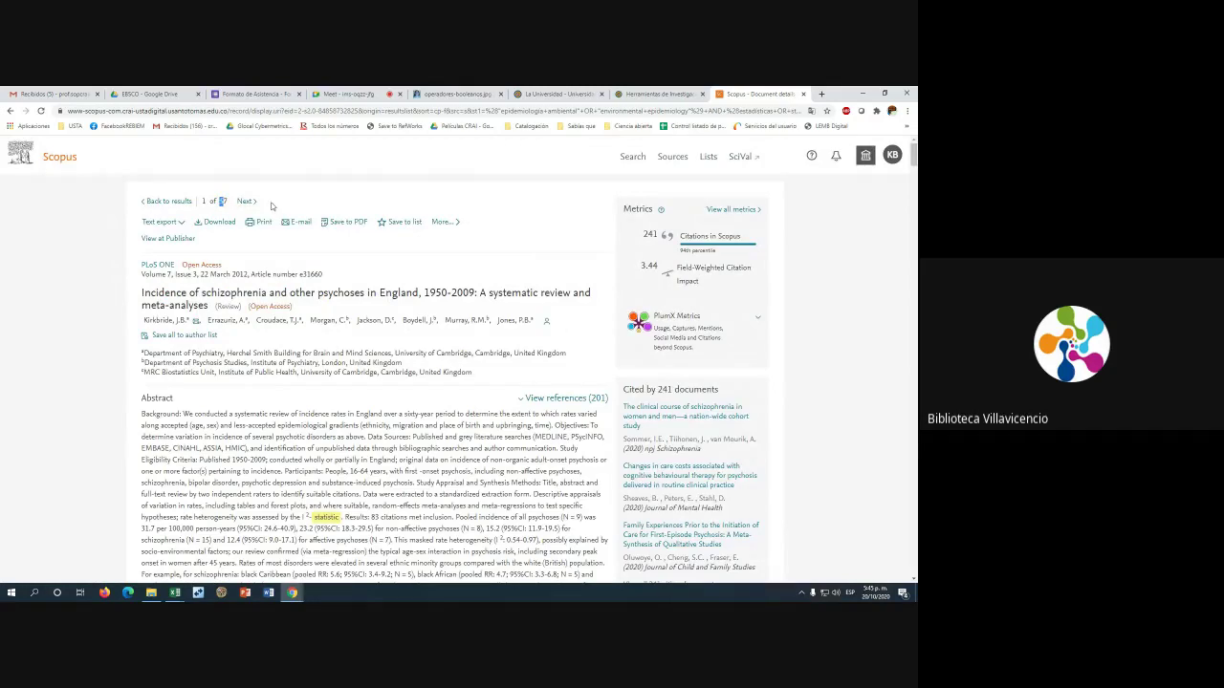